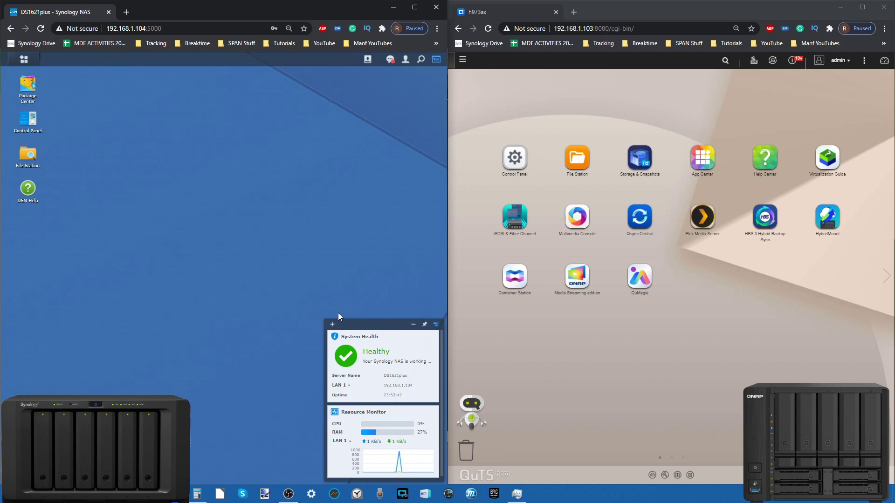
Step: Open the DSM Control Panel's Info Center to view the DS1621+ system details
click(21, 59)
click(178, 53)
click(515, 158)
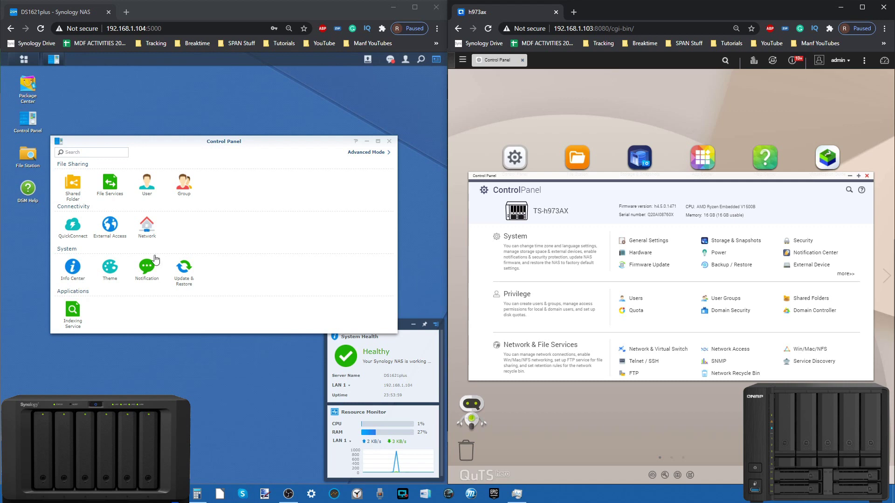
click(66, 266)
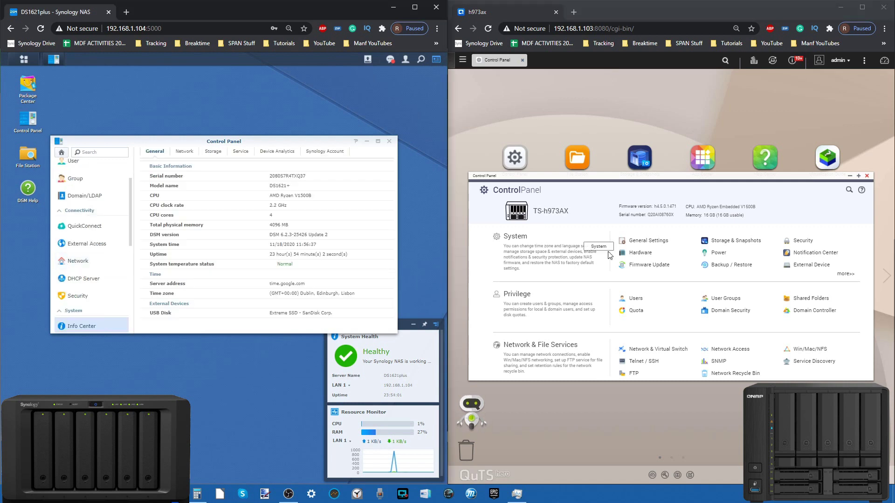
mouse_move(323, 141)
mouse_down()
mouse_move(325, 149)
mouse_move(325, 142)
mouse_up()
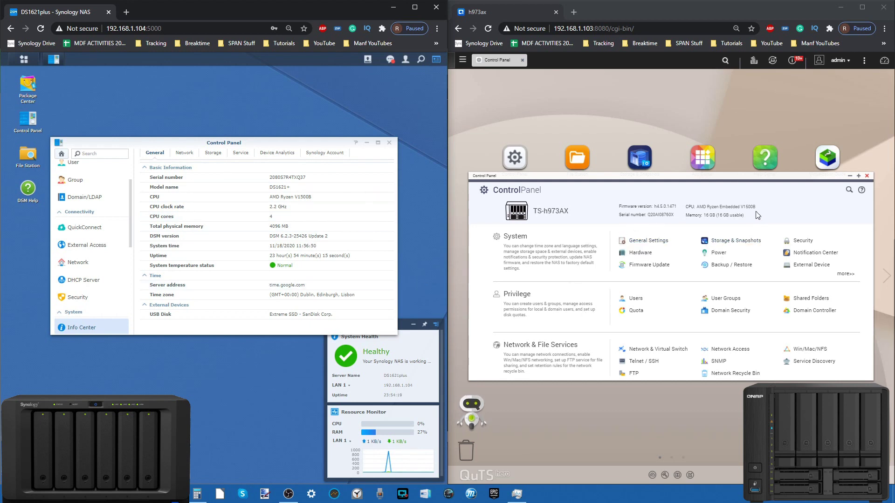
Step: Close the QNAP Control Panel and then the Synology Control Panel
click(718, 173)
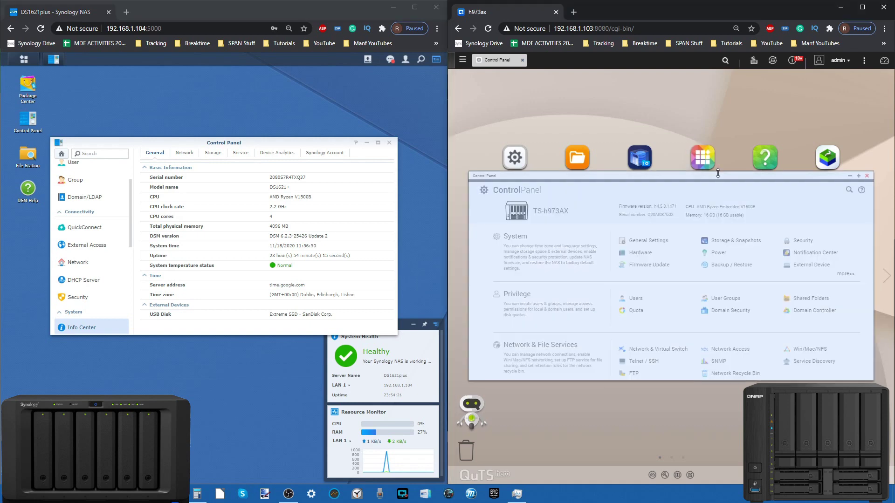
drag(718, 174, 717, 172)
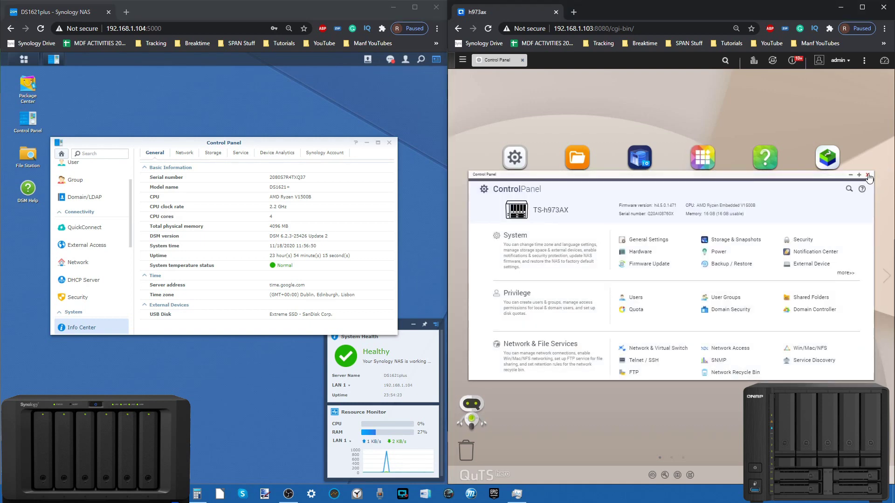
click(868, 176)
click(390, 145)
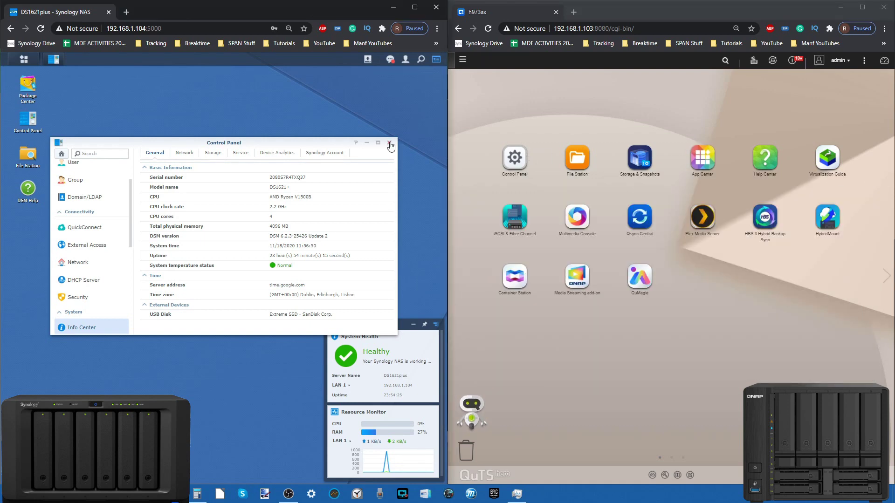
click(391, 145)
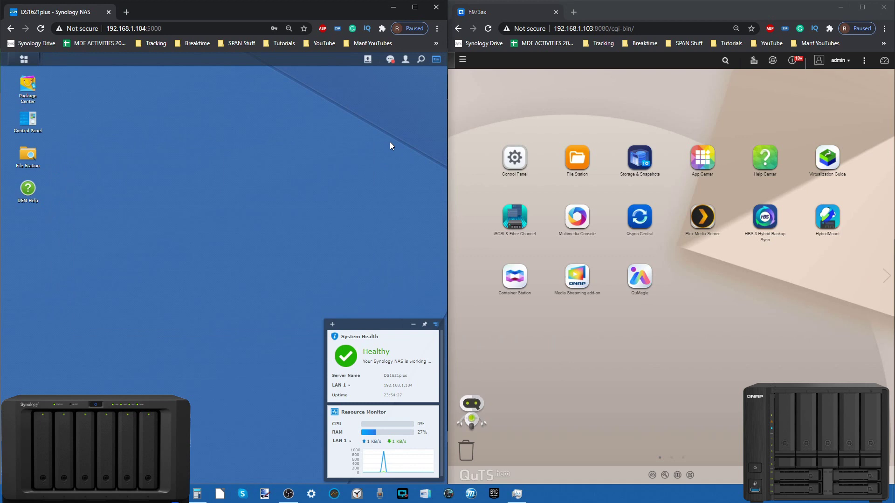
Step: Hide OBS, check NVIDIA GPU 1 in Task Manager's Performance view, then minimise Task Manager
click(289, 495)
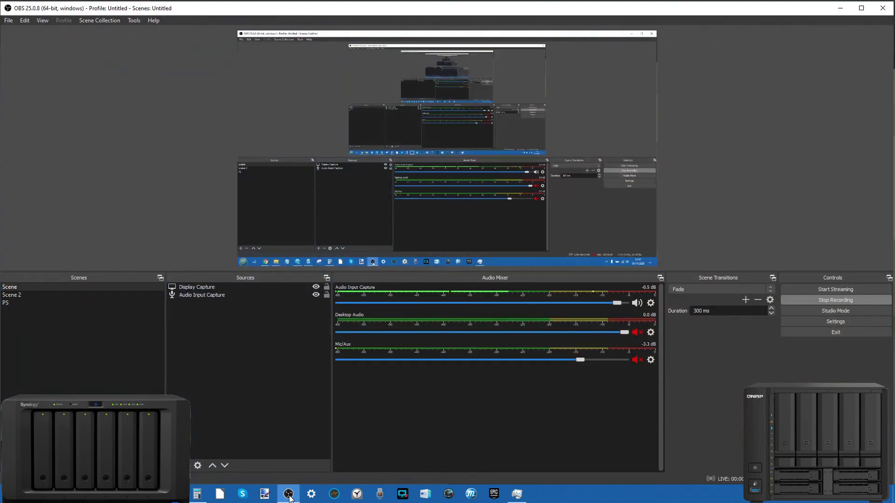
click(289, 497)
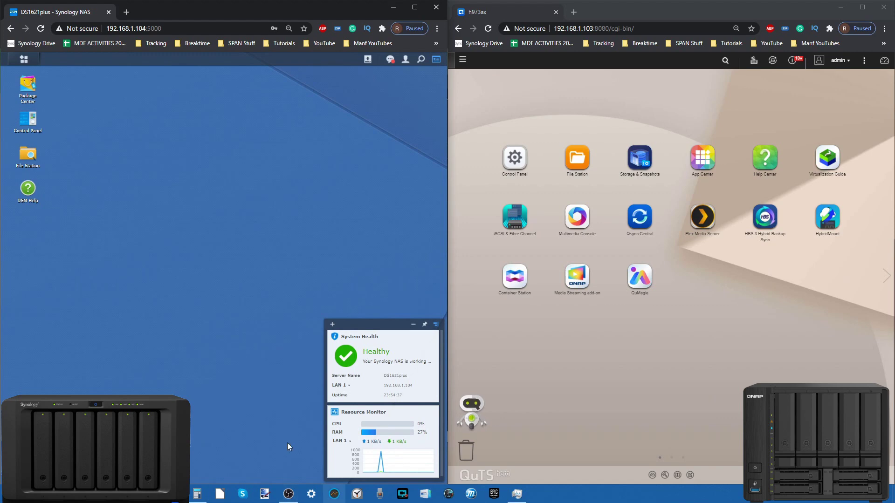
click(522, 501)
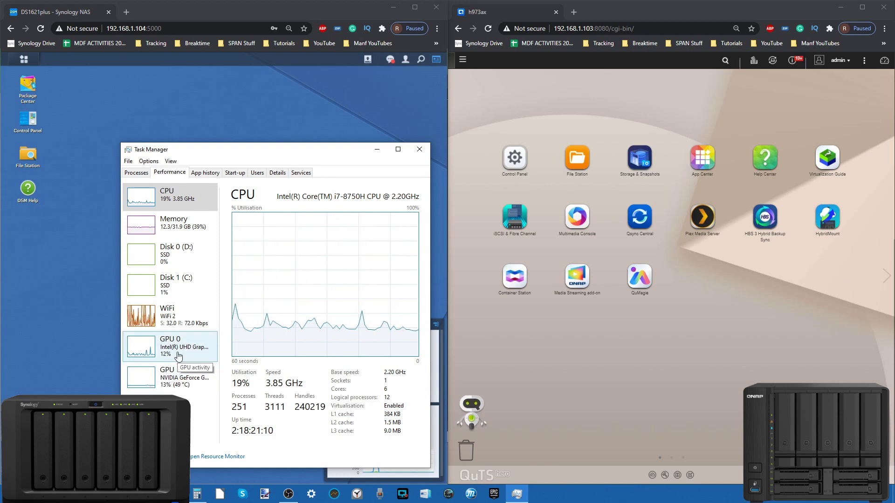
click(188, 380)
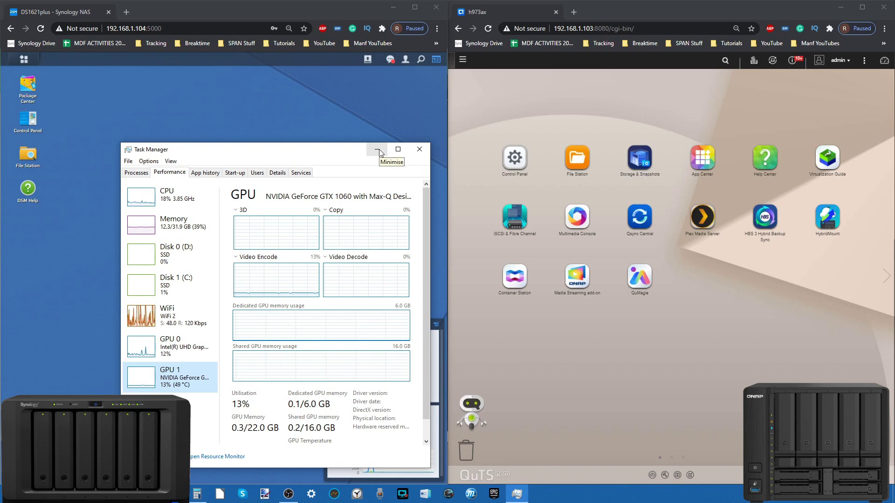
click(378, 150)
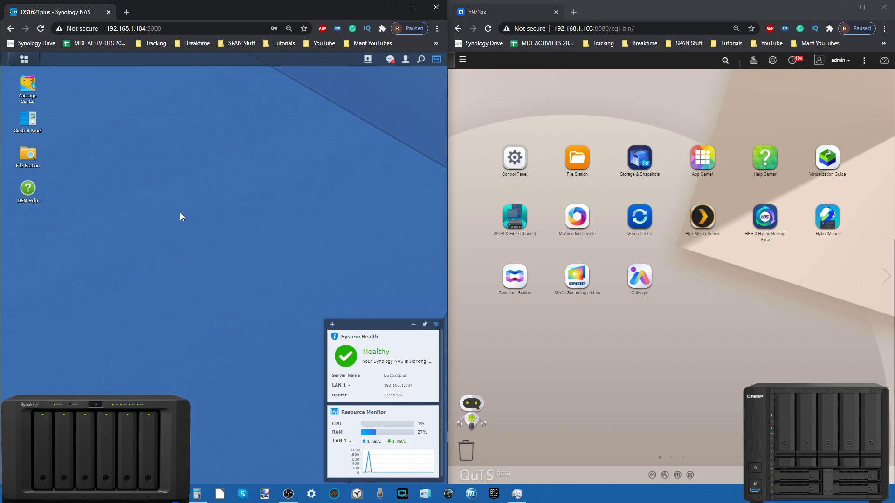
Step: Open and close Control Panel and Package Center, then launch Photo Station from the main menu
double_click(28, 120)
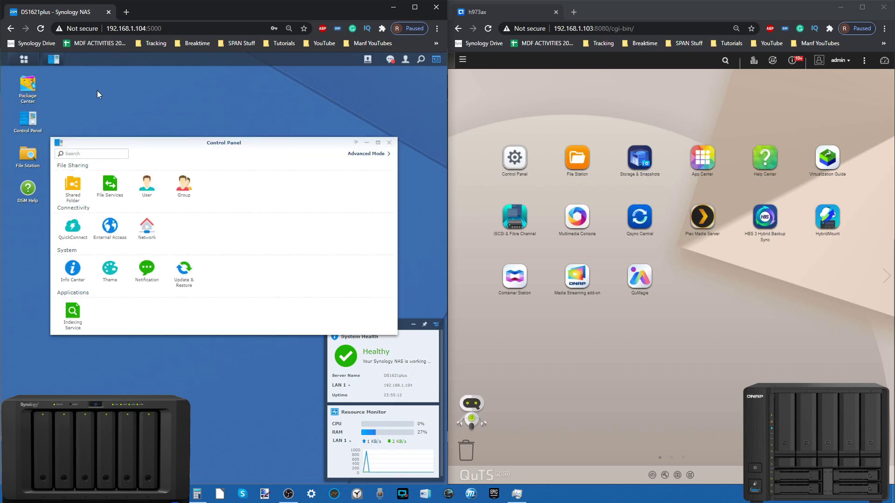
click(31, 95)
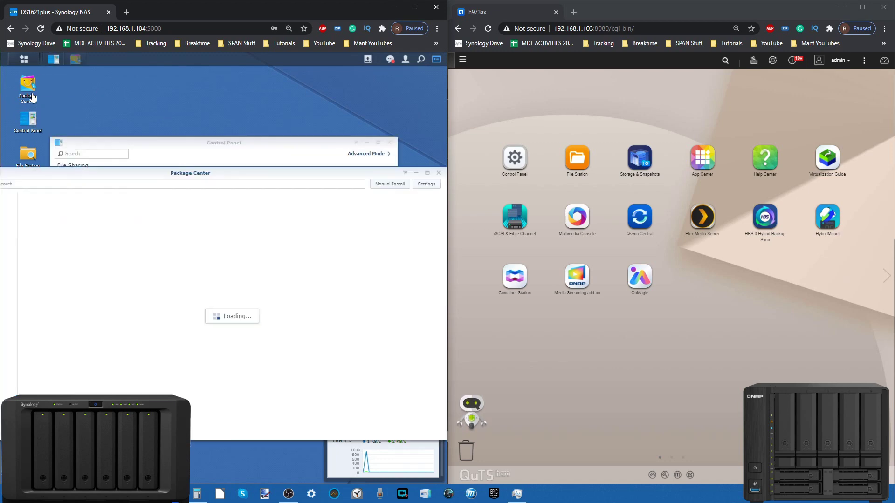
click(389, 142)
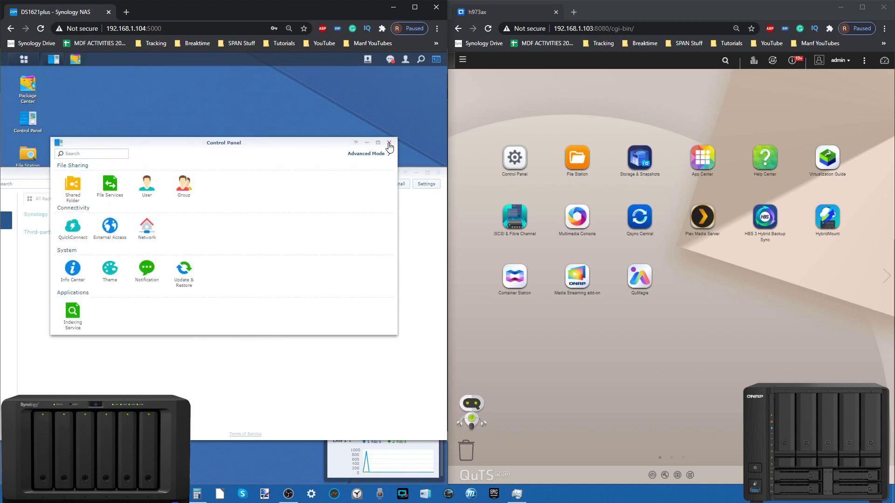
click(438, 172)
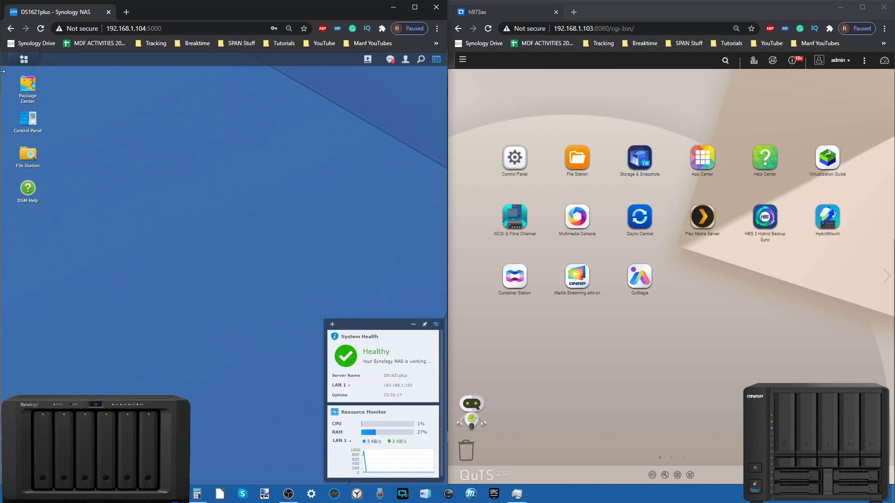
click(24, 59)
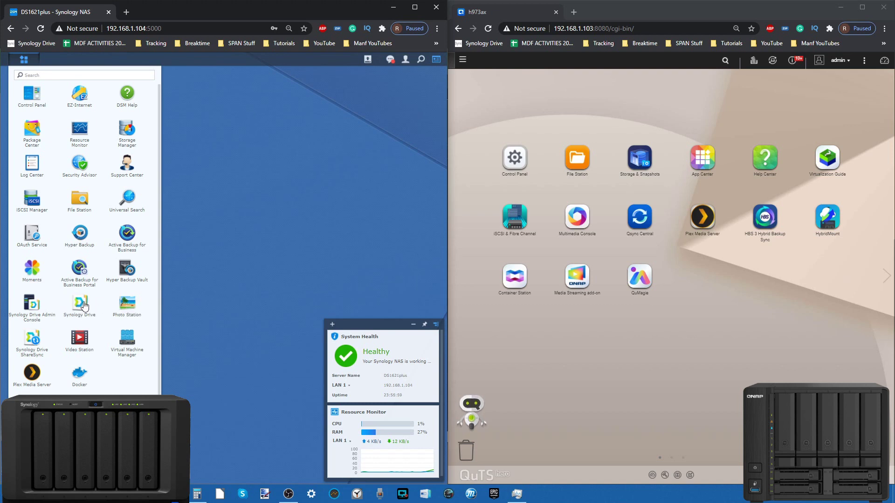
click(127, 305)
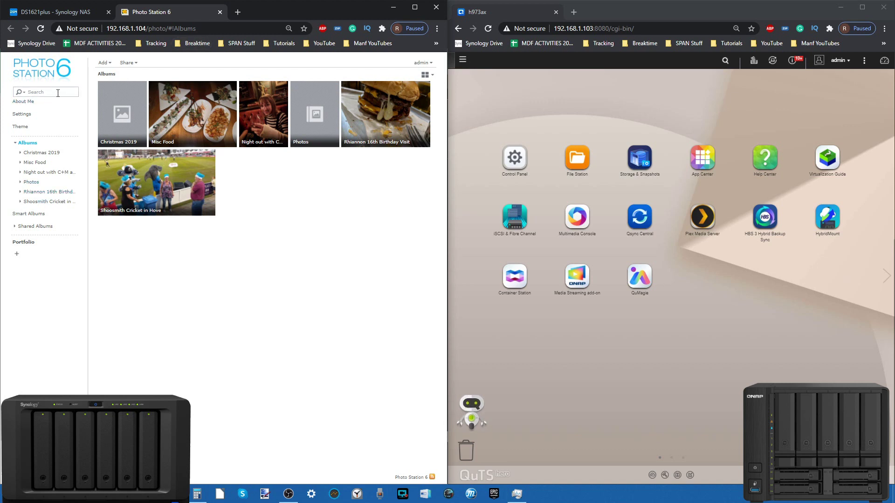
Step: Open Photo Station Settings and browse the Photos, Sharing, Blog and General pages
click(21, 114)
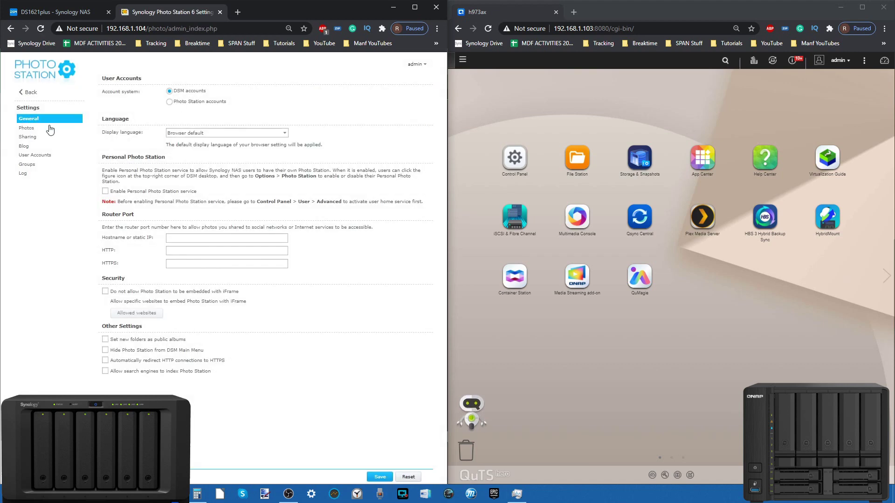
click(50, 129)
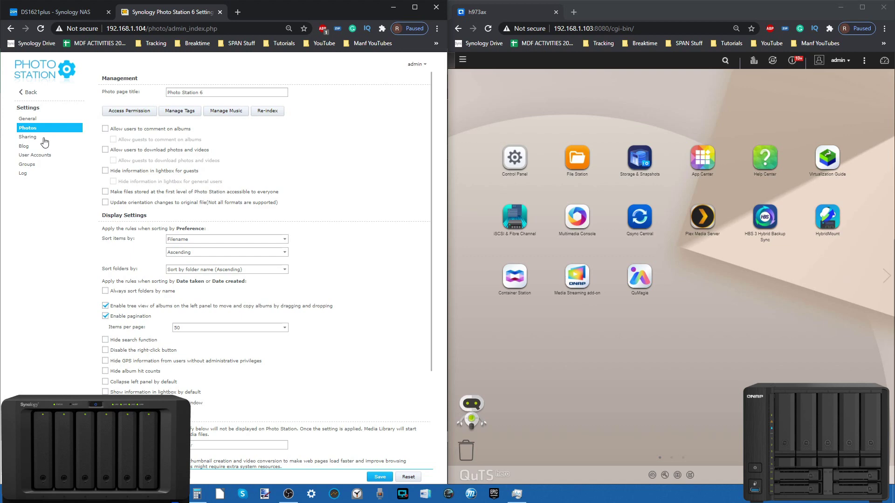
click(44, 138)
click(44, 146)
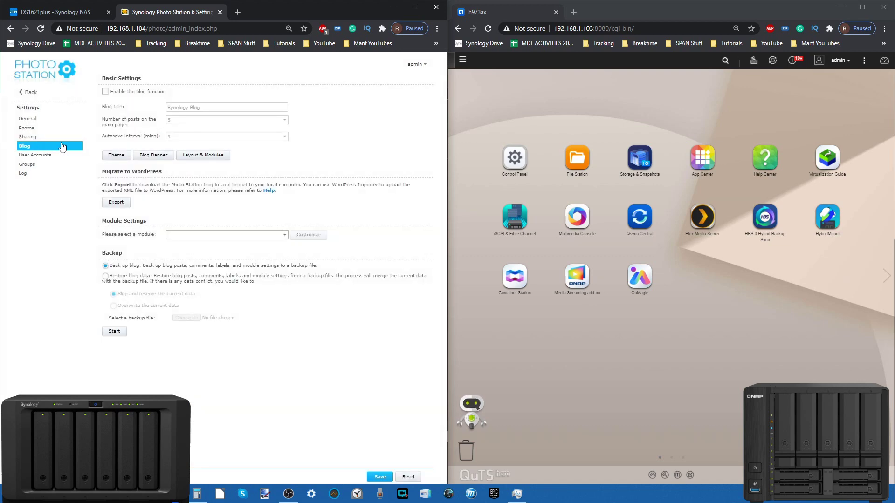
click(61, 129)
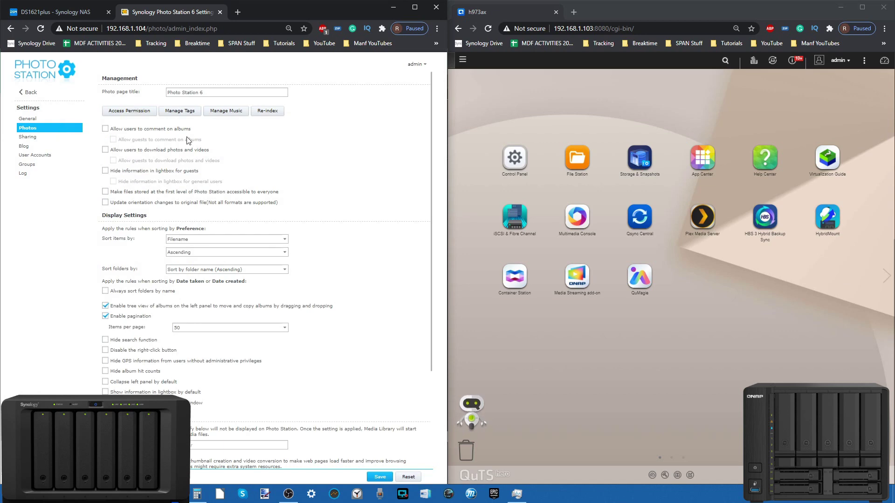
scroll(190, 147, down, 3)
scroll(190, 147, up, 3)
scroll(190, 148, down, 3)
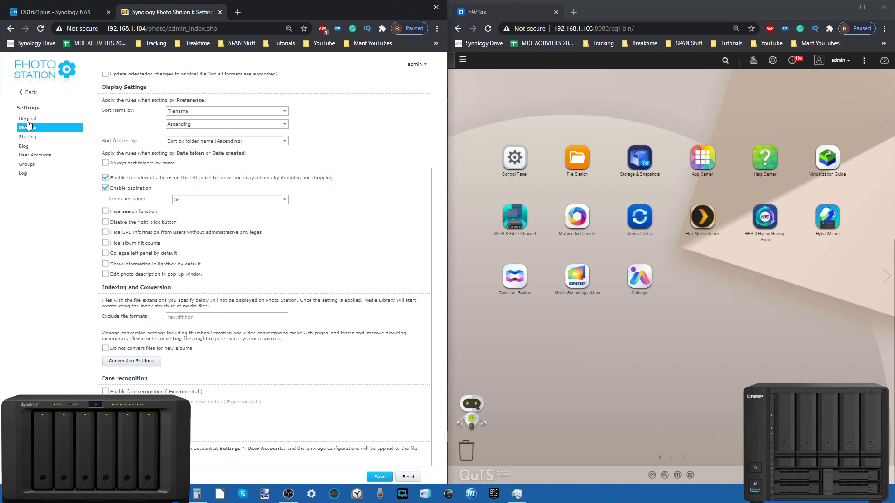
click(28, 119)
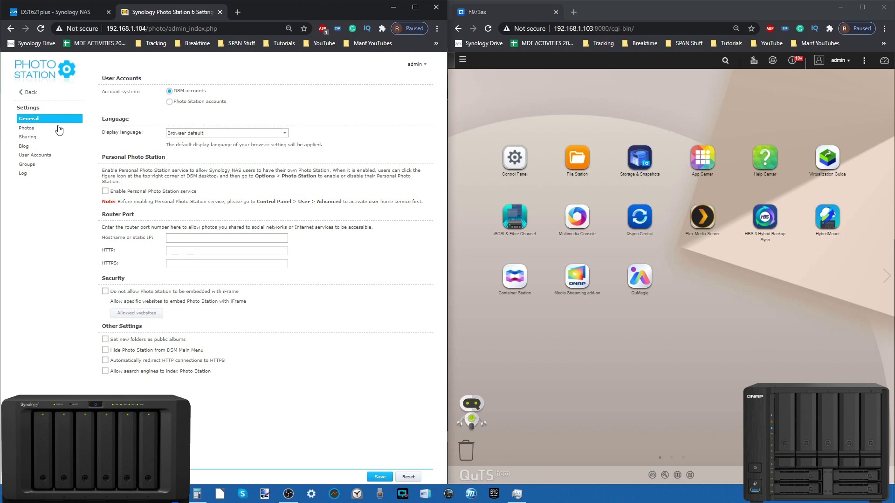
Step: Switch between the General and Photos settings, scrolling through the Photos options
click(44, 129)
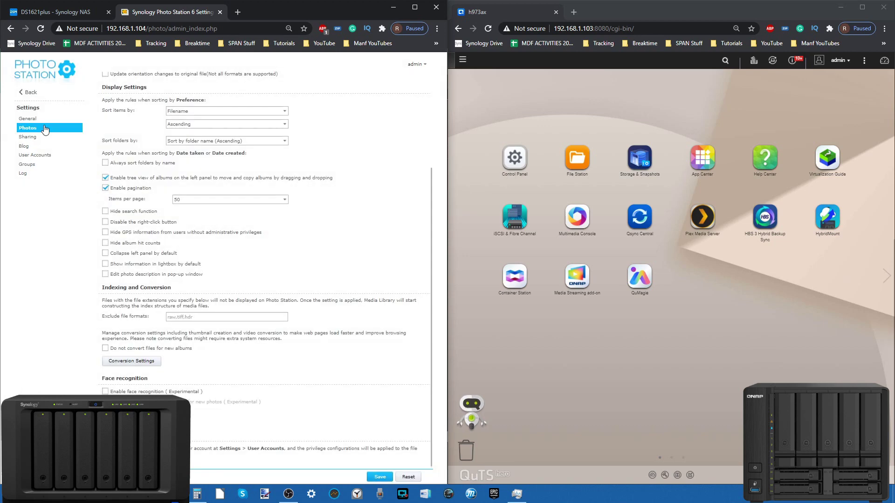
click(28, 119)
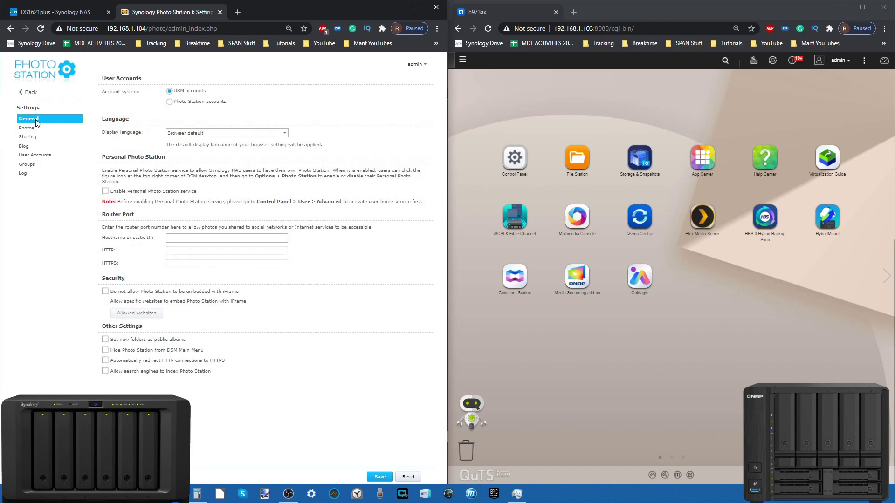
click(34, 131)
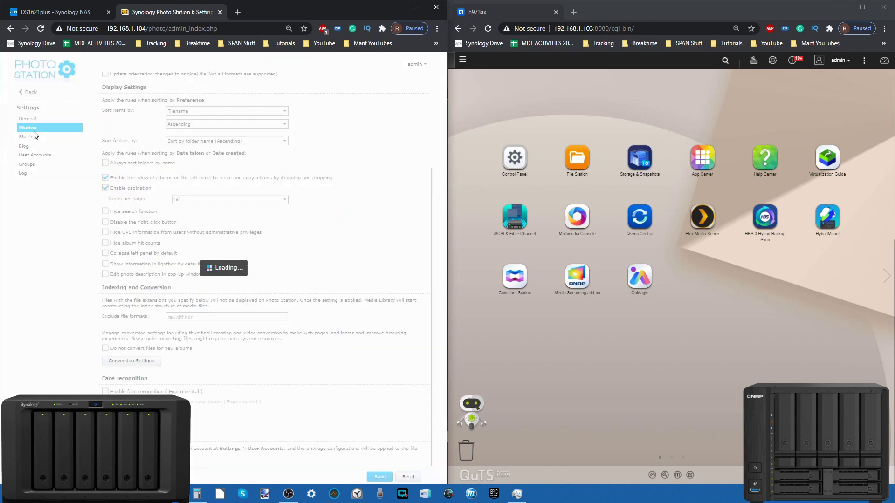
scroll(232, 254, up, 3)
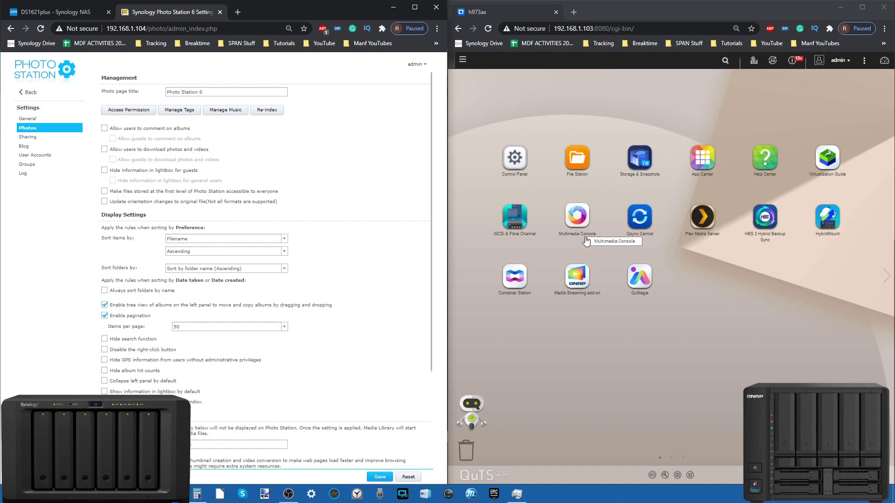
scroll(198, 228, down, 3)
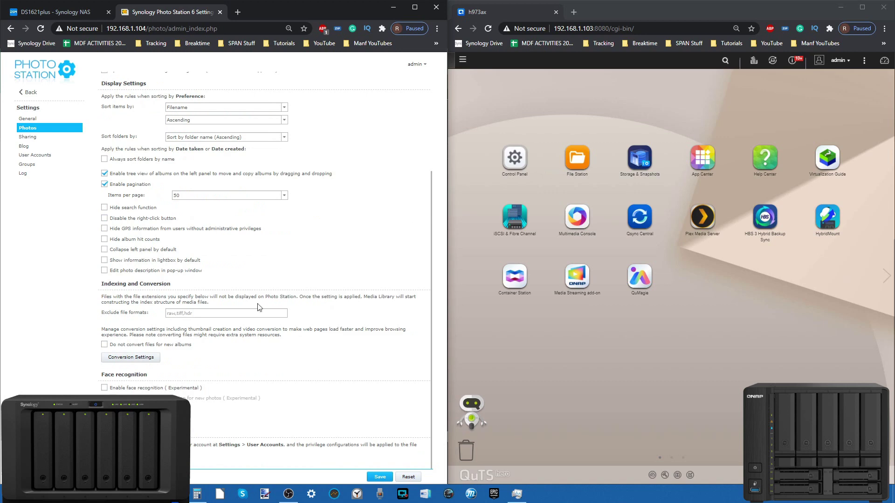
scroll(260, 308, up, 4)
Step: View the Sharing, Blog and Groups settings, then go back to Albums
click(39, 136)
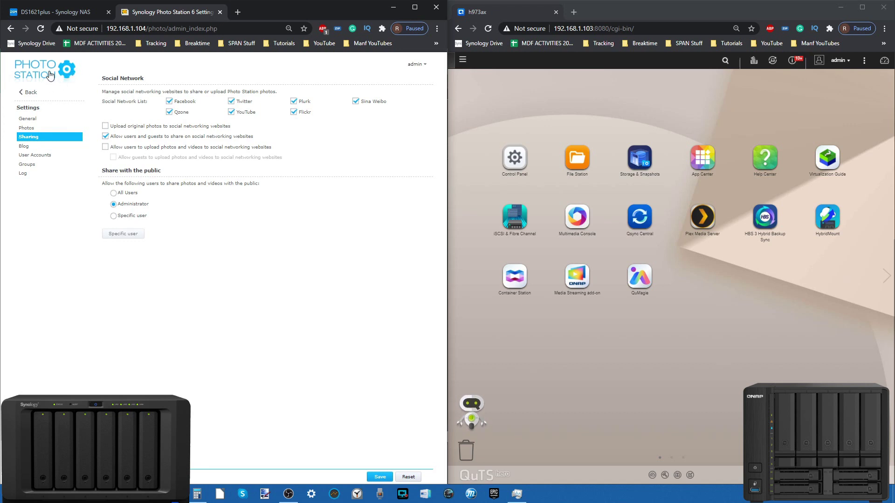
click(35, 147)
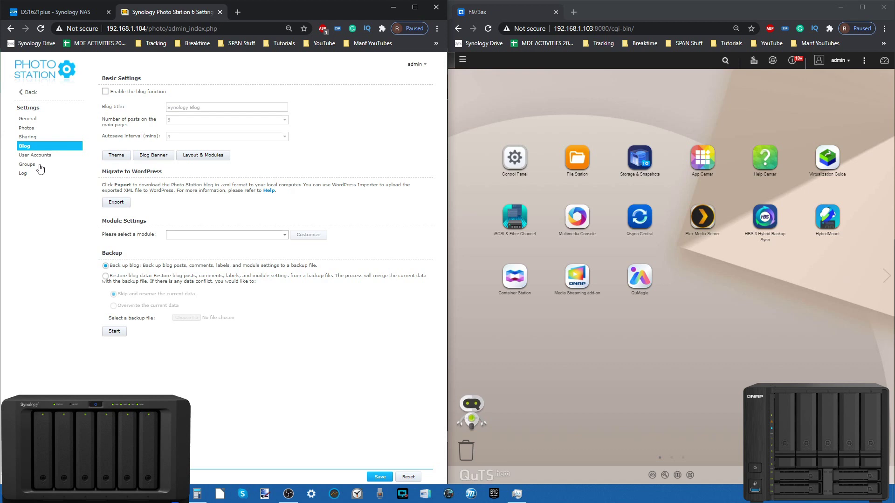
click(39, 167)
click(30, 93)
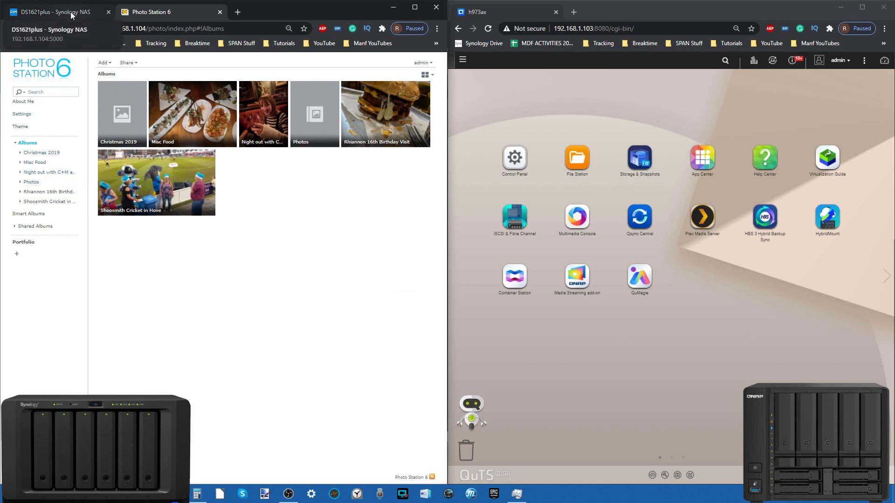
Step: Create a new Private Album named alpha
click(102, 62)
click(117, 76)
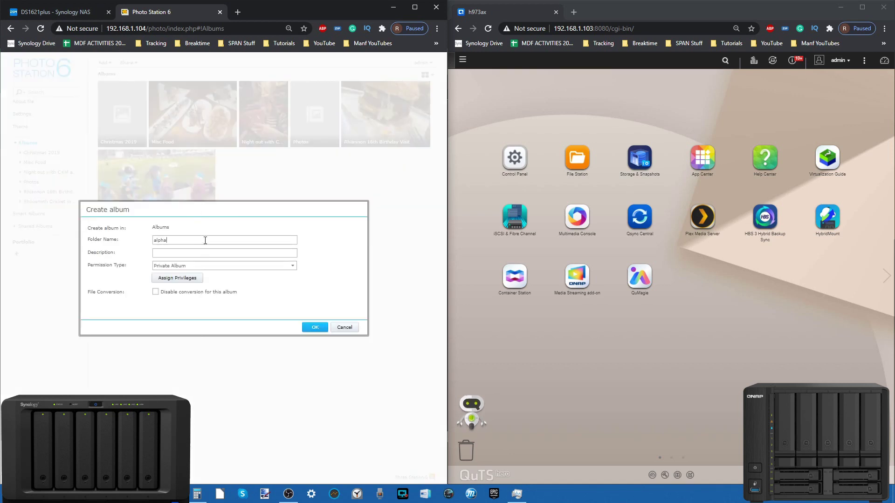
click(185, 266)
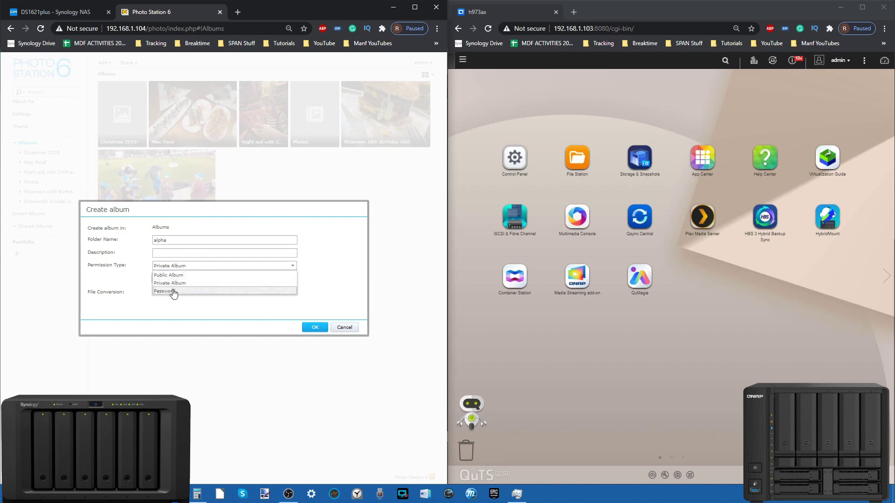
click(189, 306)
click(313, 328)
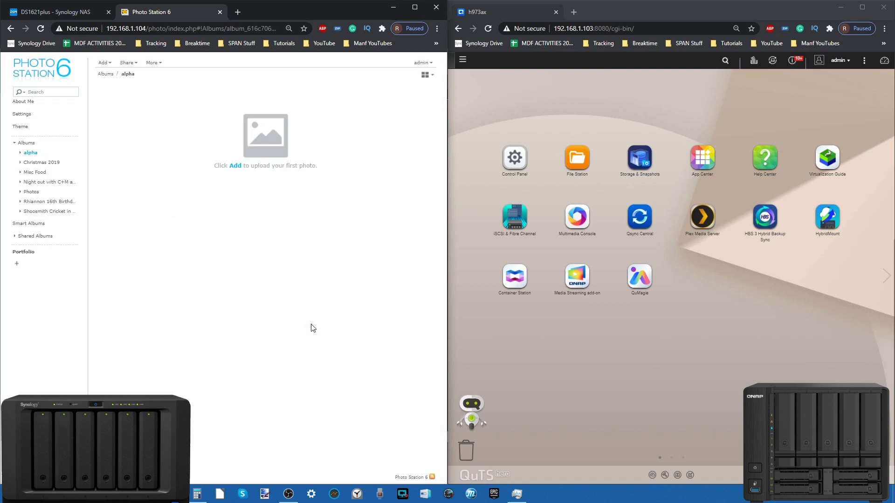
Step: Start adding photos to alpha from Your Synology NAS and expand the DS1621-SHARE folder
click(235, 166)
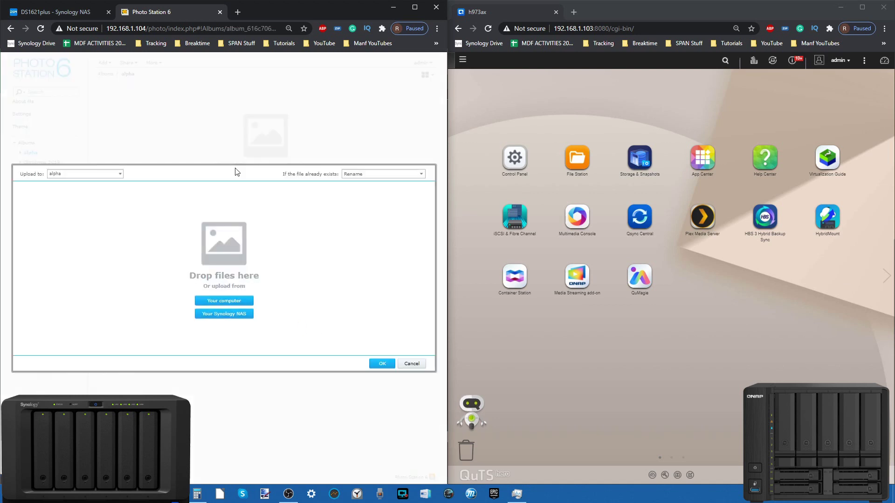
click(221, 315)
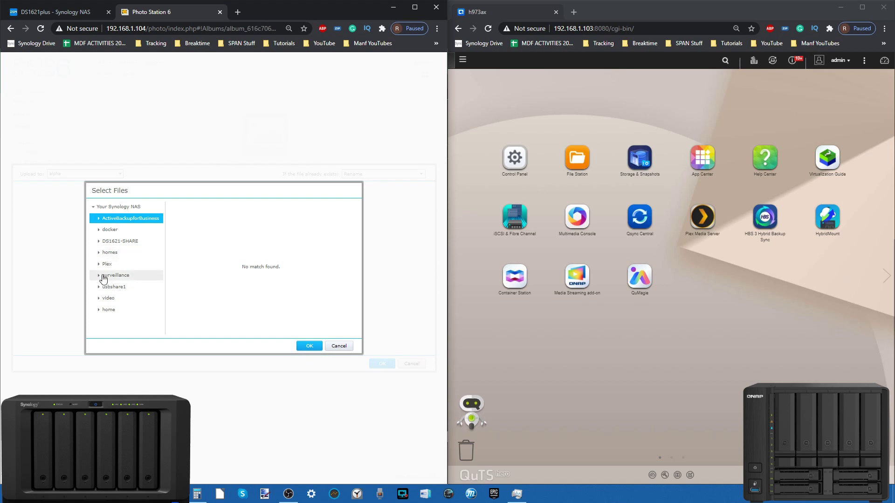
click(121, 241)
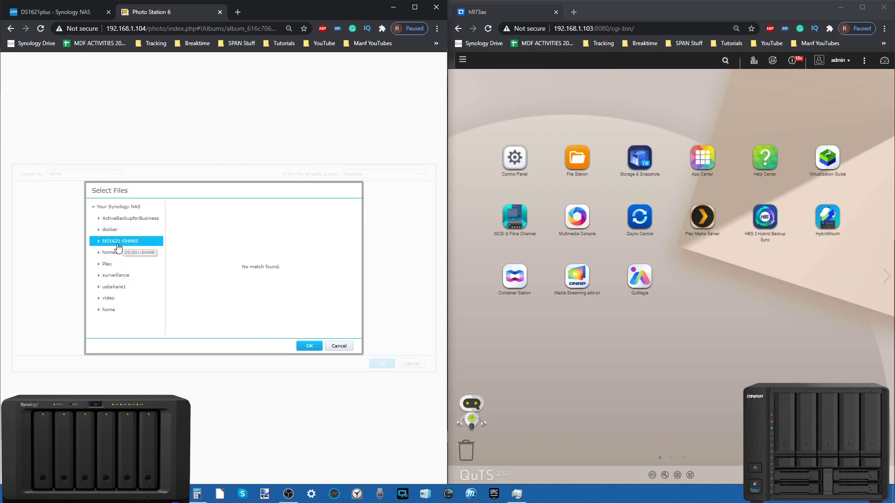
double_click(111, 252)
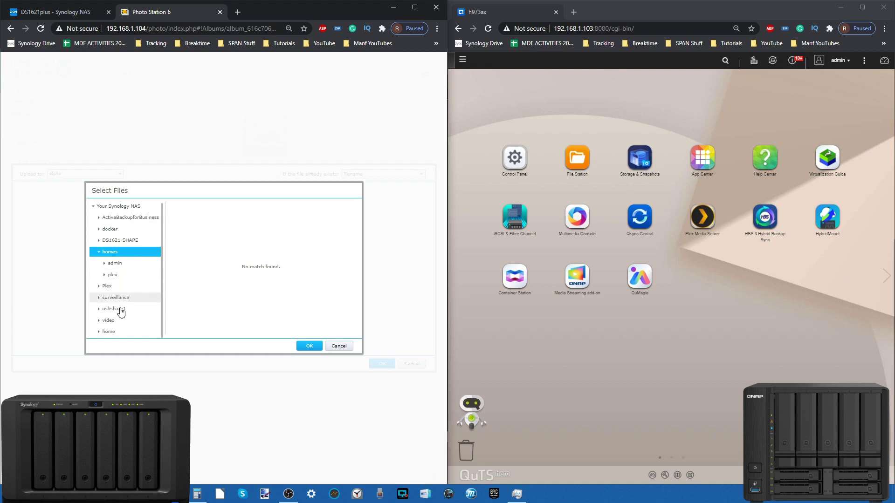
key(Down)
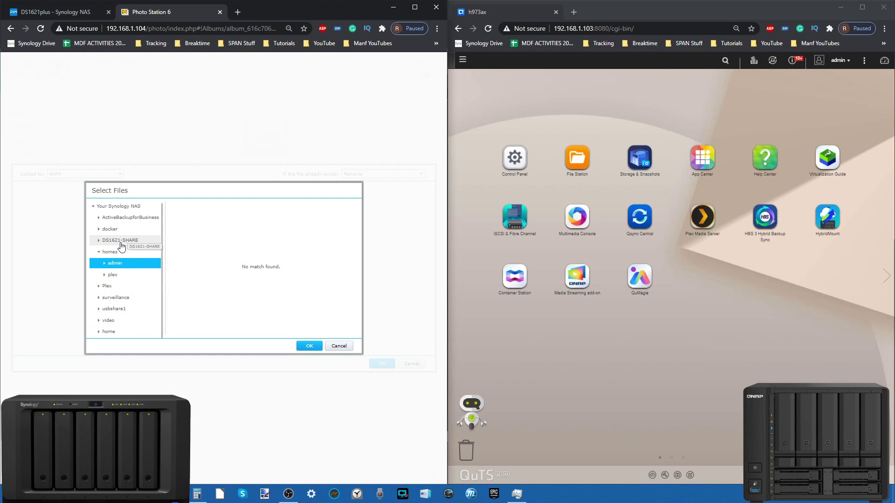
click(121, 242)
double_click(120, 241)
click(118, 252)
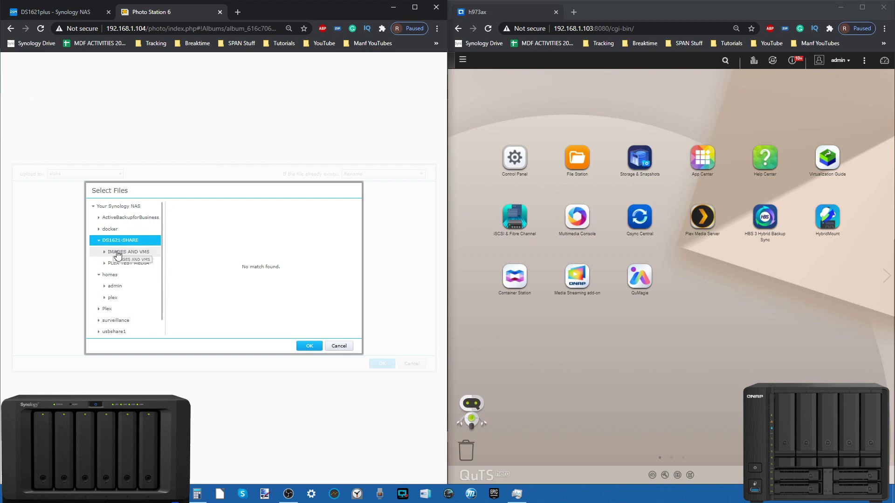
Step: Browse to PLEX TEST MEDIA/Pictures/Berlin 2018, select three photos, and open QuMagie on QNAP
click(118, 264)
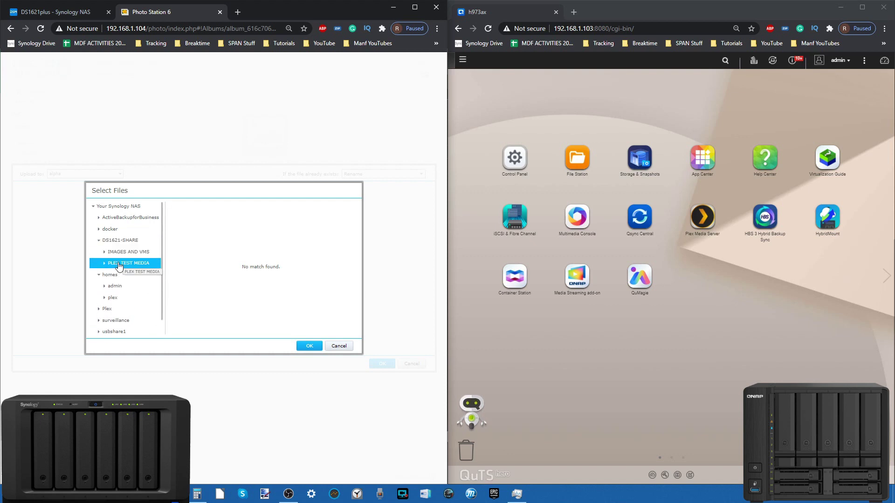
double_click(119, 264)
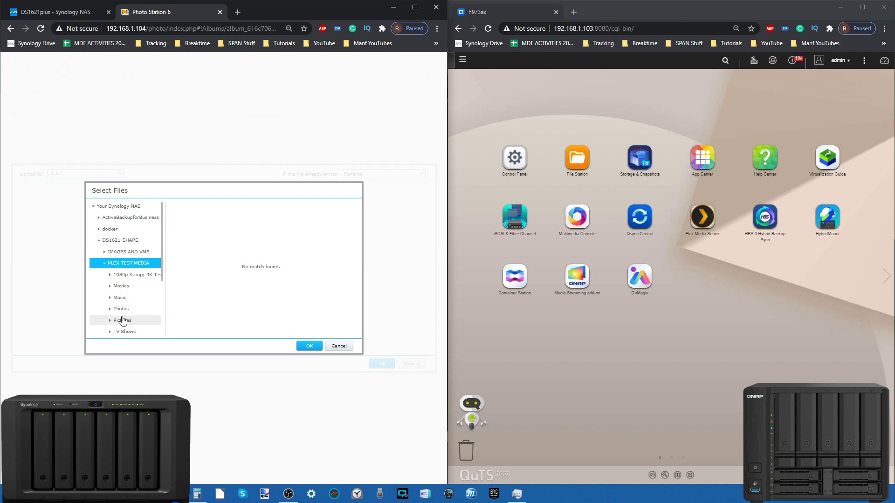
click(123, 321)
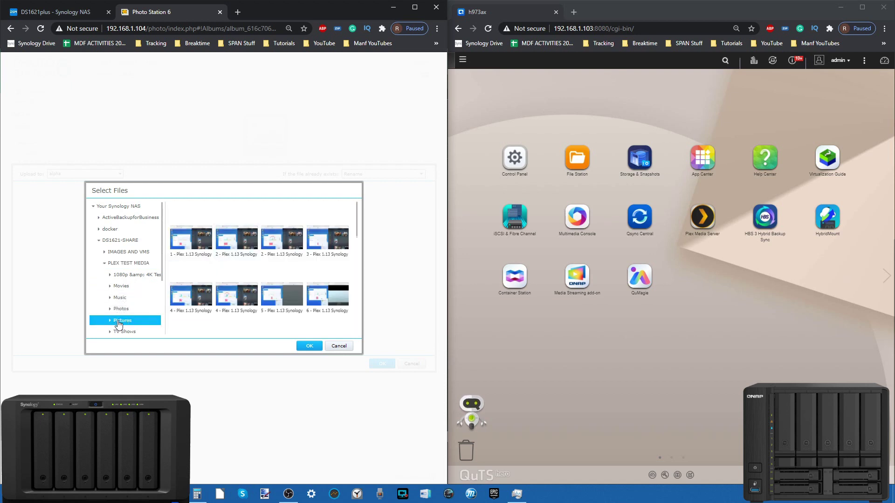
double_click(120, 321)
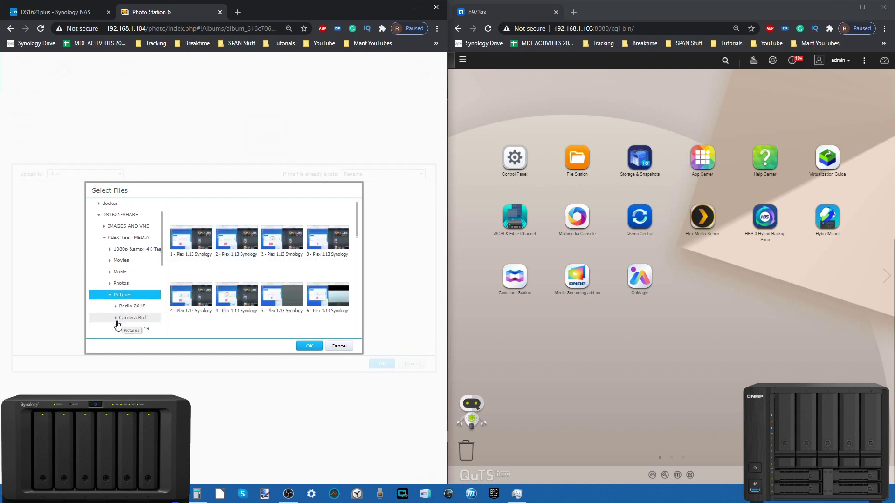
click(135, 300)
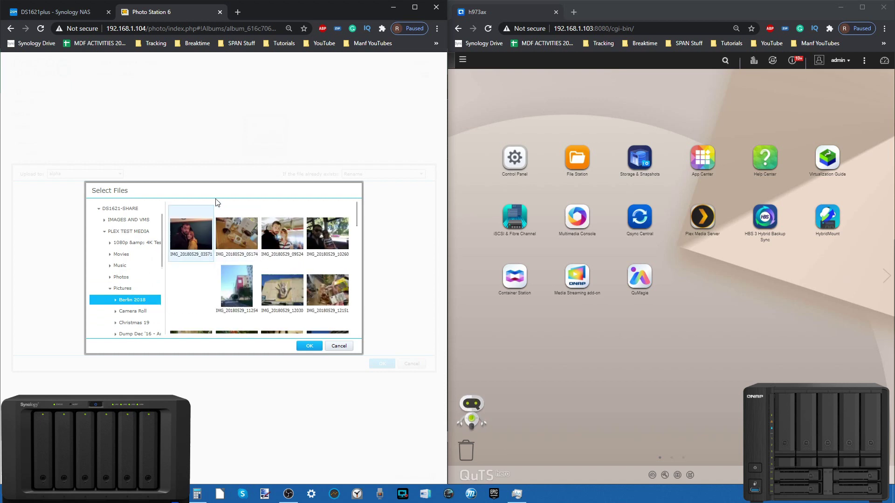
shift+click(295, 232)
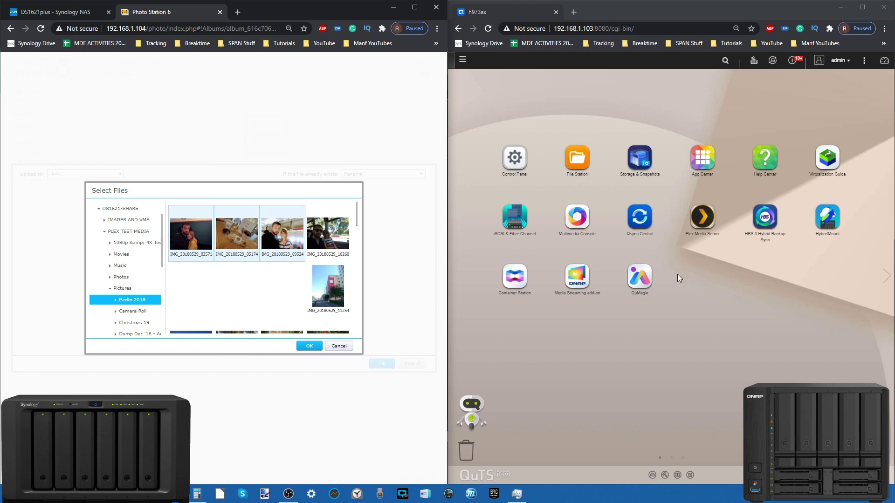
click(640, 279)
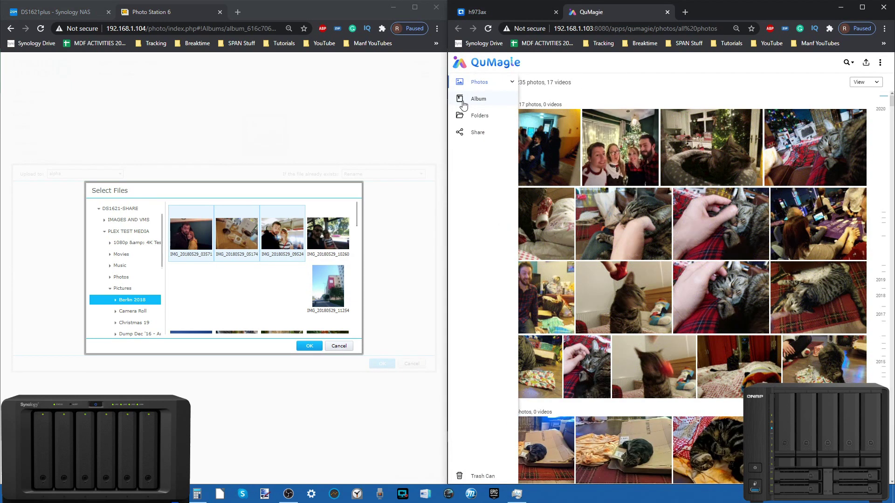
Step: Toggle QuMagie between Folders, Album and All Photos, then cancel Photo Station's Select Files dialog
click(479, 115)
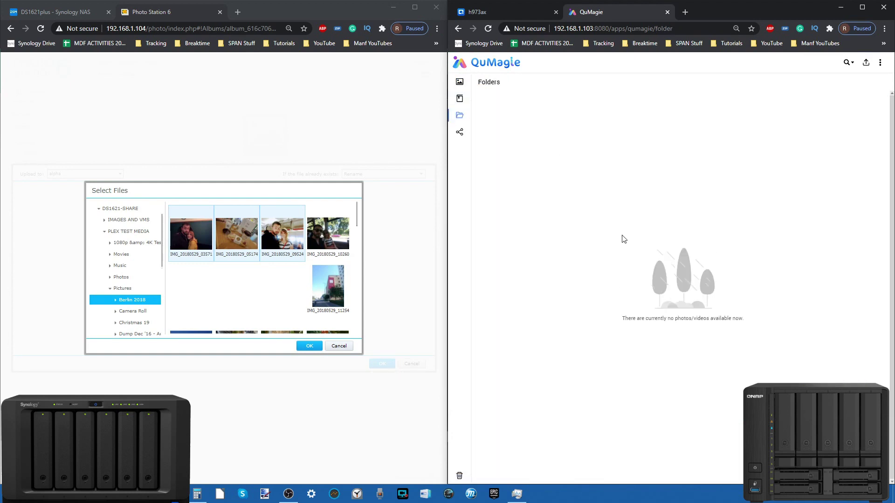
mouse_move(461, 116)
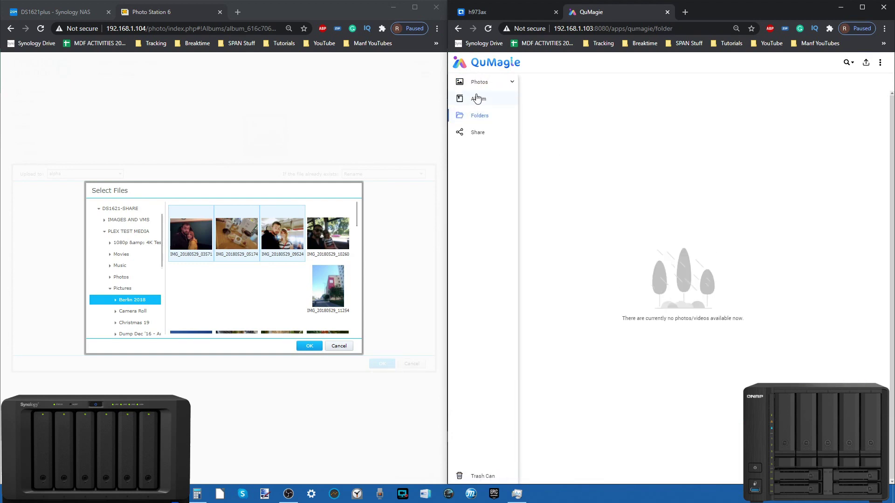
click(476, 98)
click(478, 116)
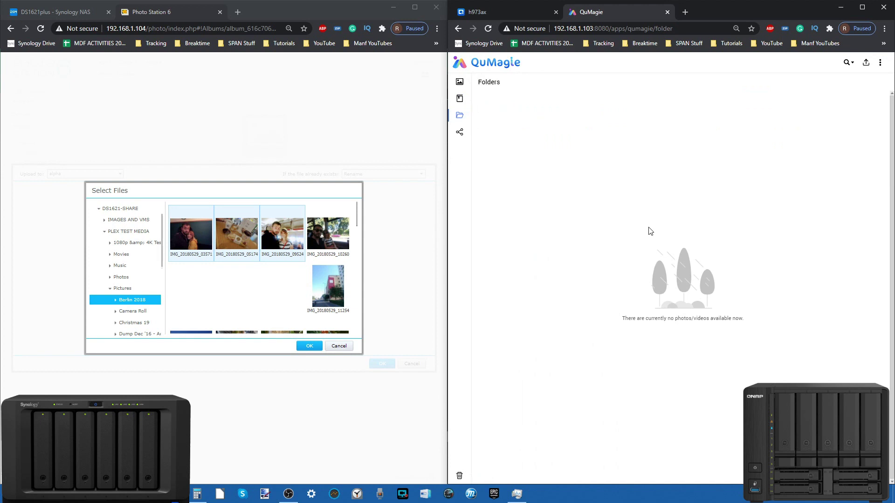
click(479, 82)
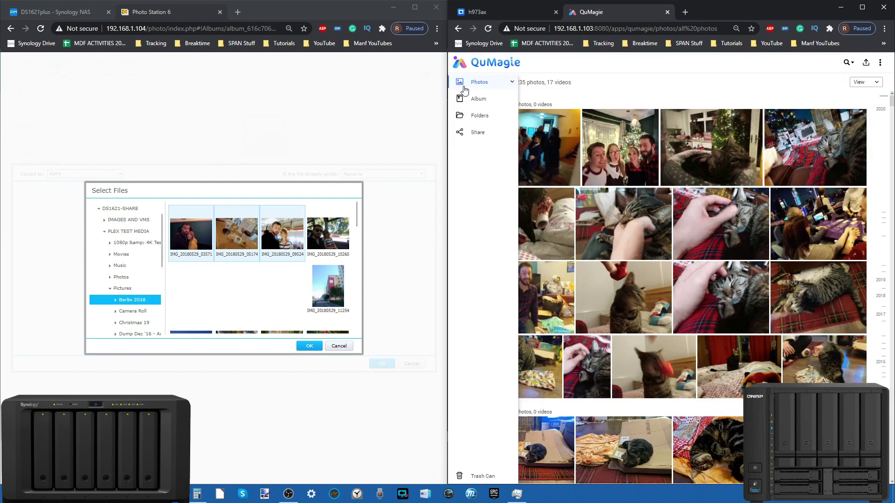
click(464, 100)
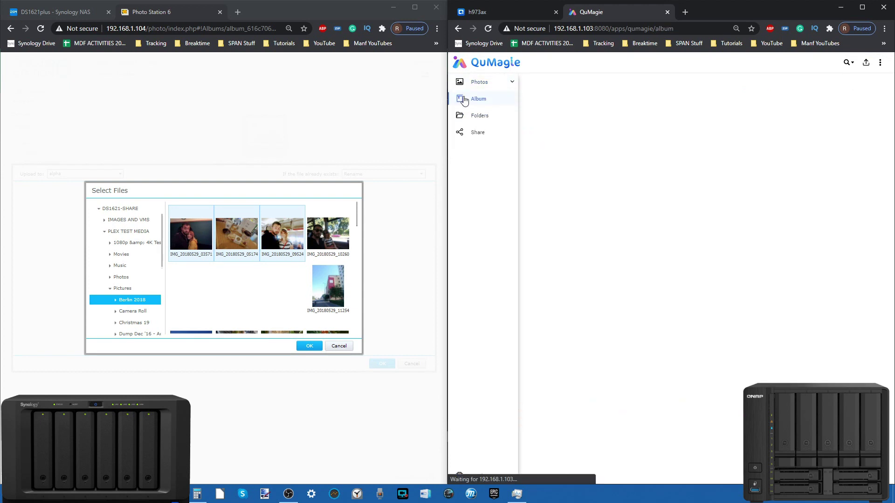
click(480, 116)
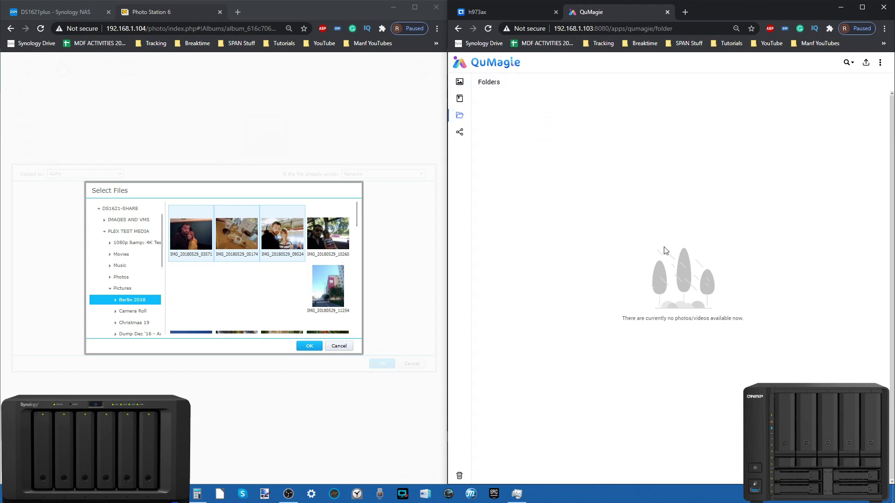
click(464, 83)
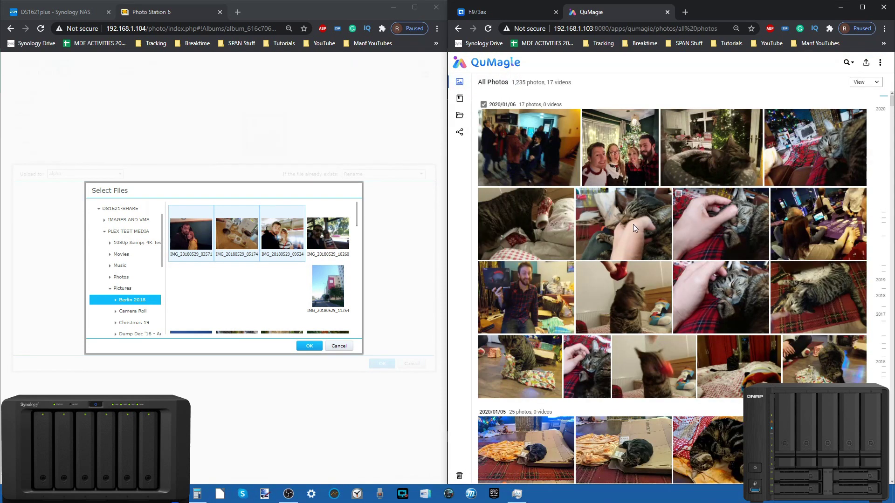
click(345, 347)
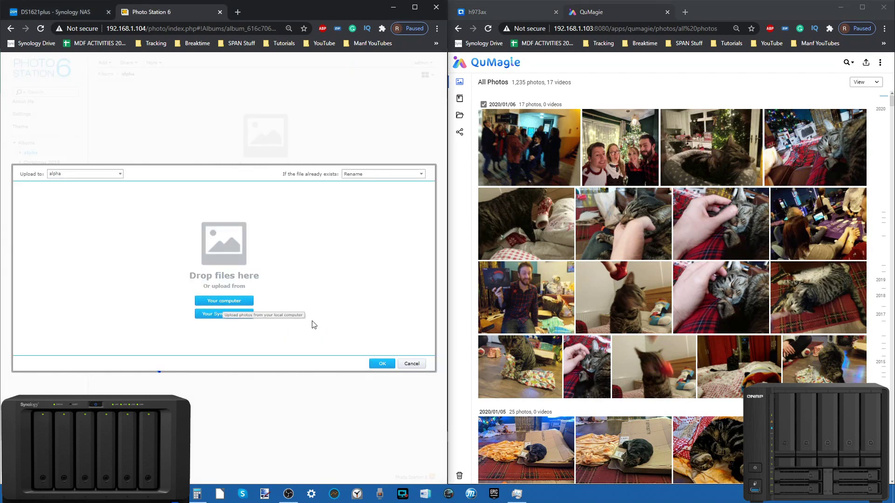
Step: Close the upload options, open the Christmas 2019 album, and return to the DSM desktop
click(412, 363)
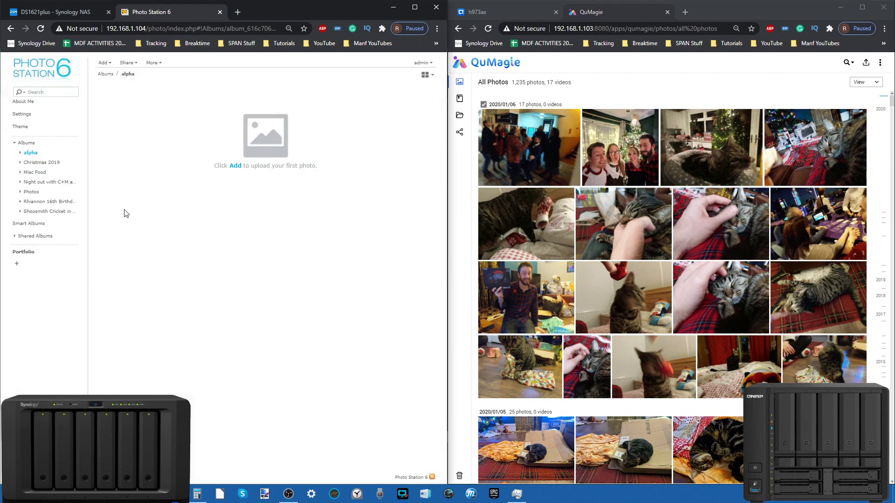
click(38, 163)
click(67, 11)
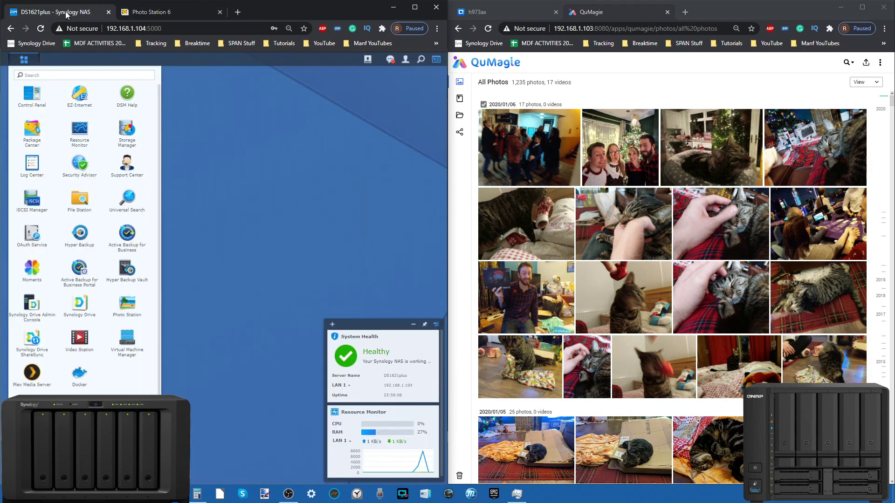
click(93, 206)
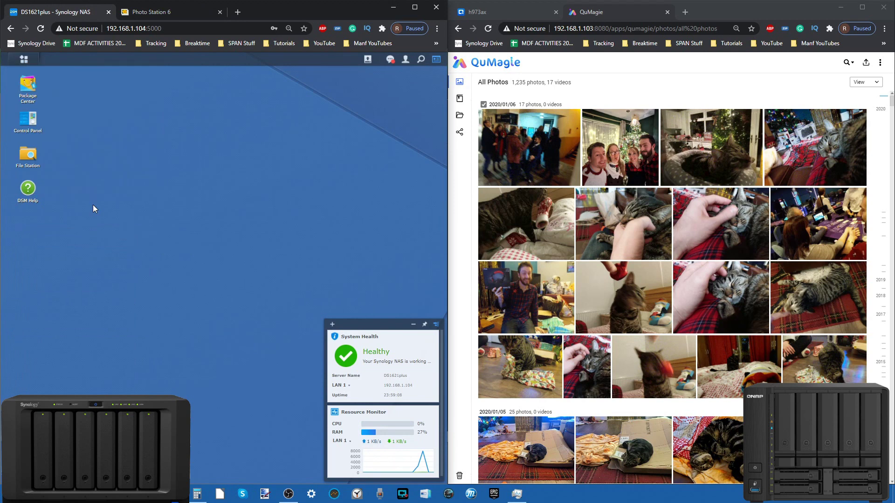
Step: Launch File Station and list the photo share's folders, briefly checking the Christmas 2019 album
click(21, 64)
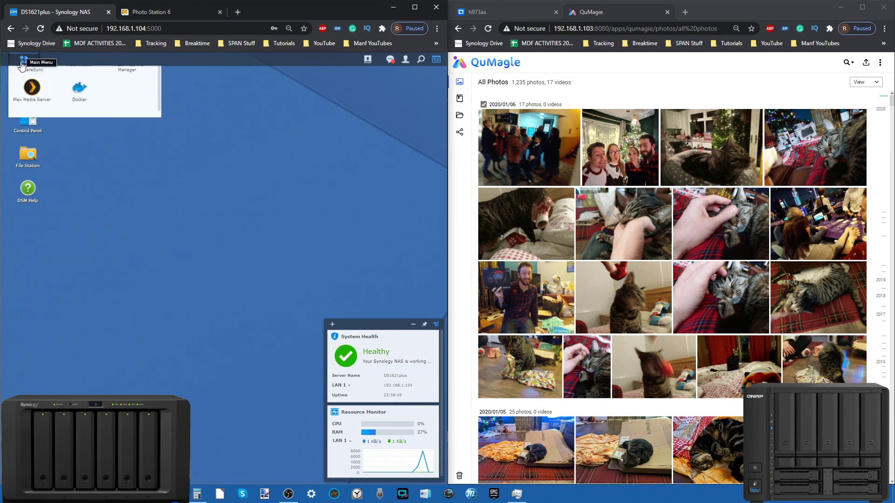
click(75, 198)
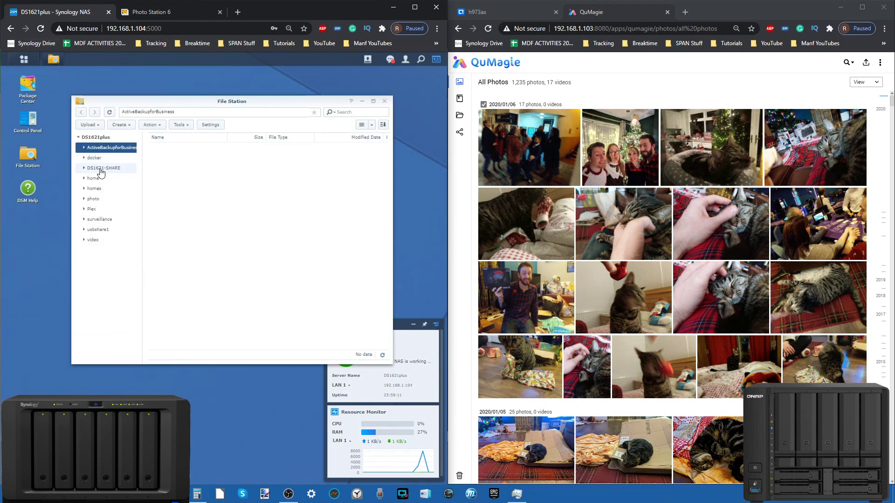
click(94, 199)
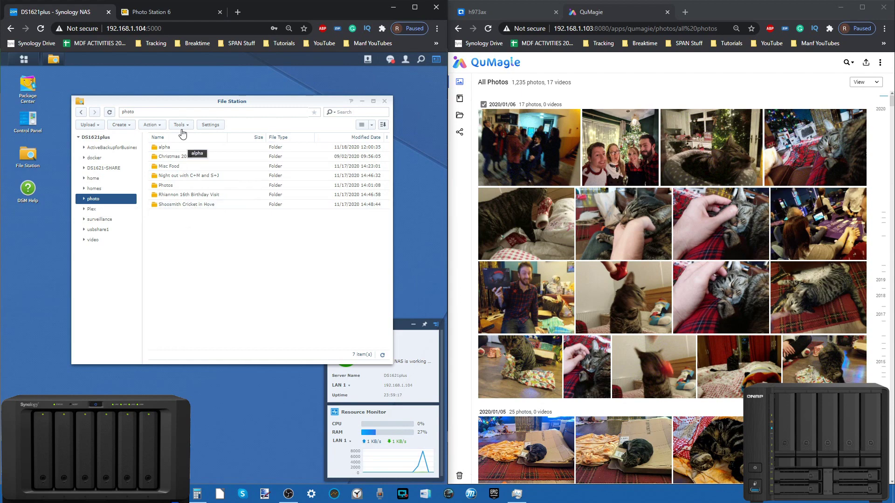
click(156, 10)
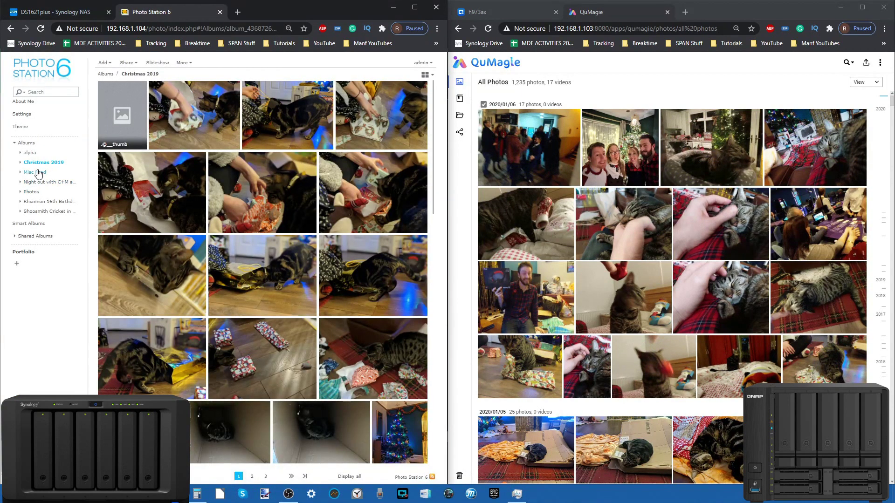
click(49, 19)
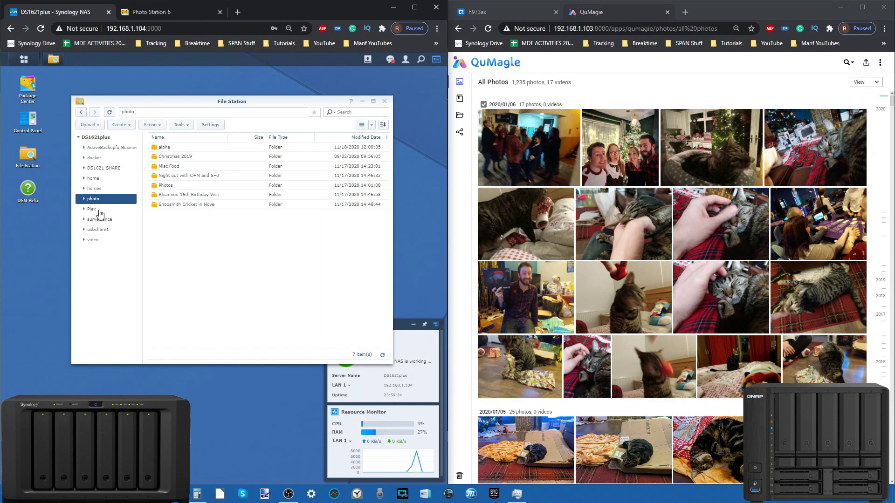
Step: On QuTS hero, open File Station, then Multimedia Console's App Suite overview and QuMagie's content sources
click(517, 13)
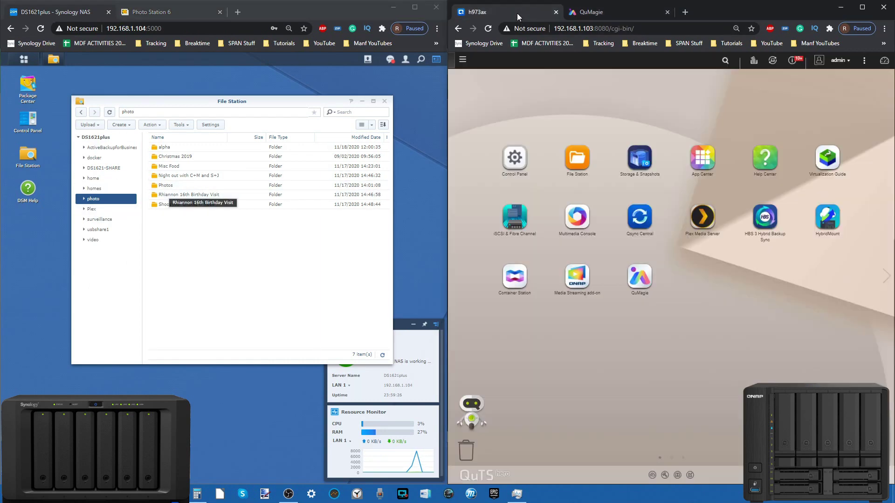
click(590, 170)
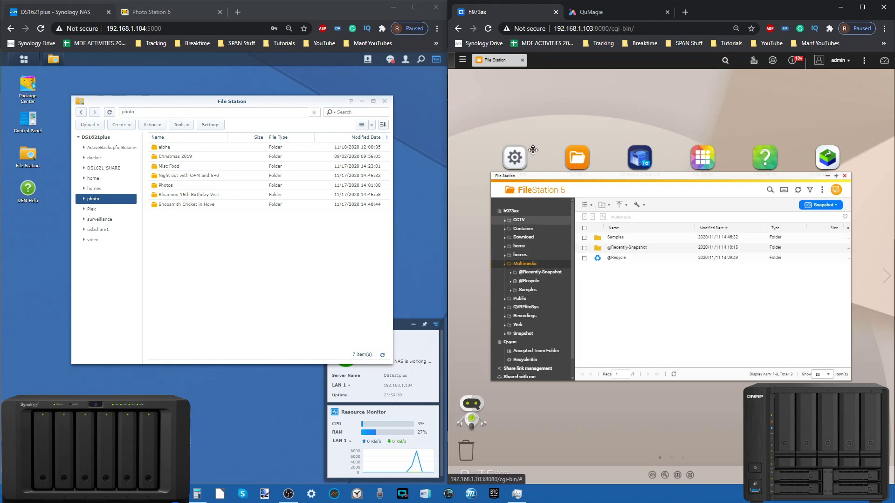
click(462, 60)
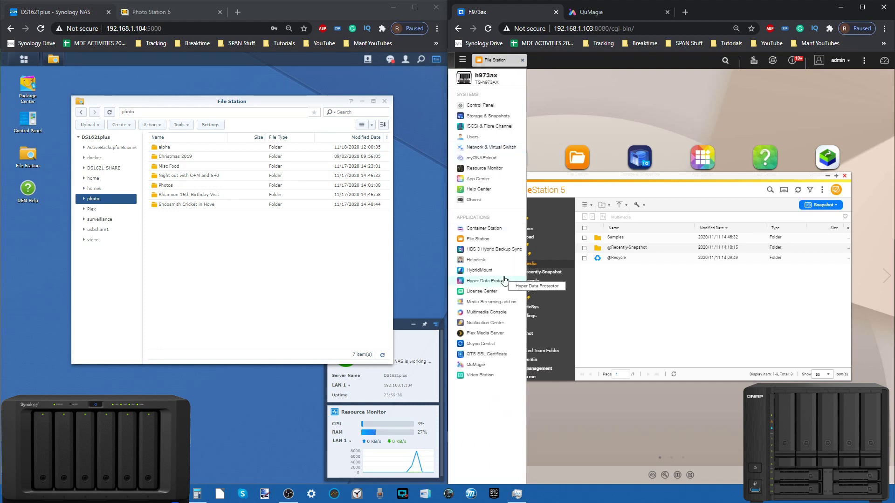
click(485, 312)
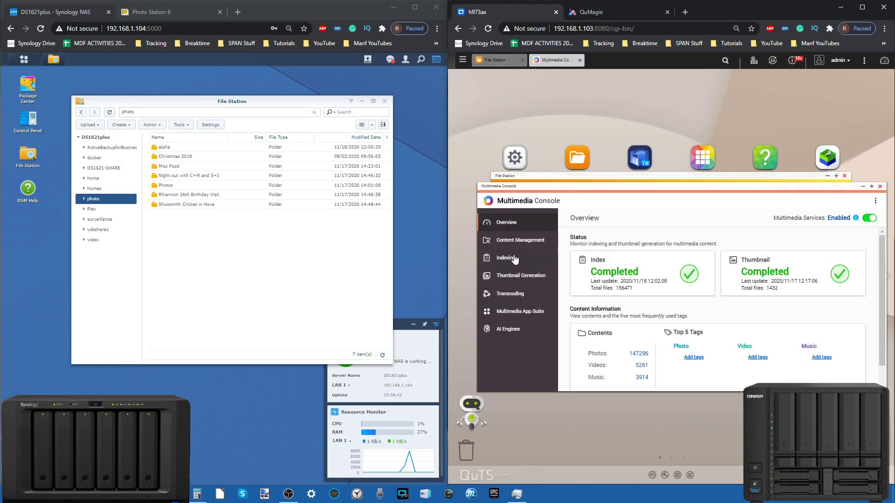
click(521, 315)
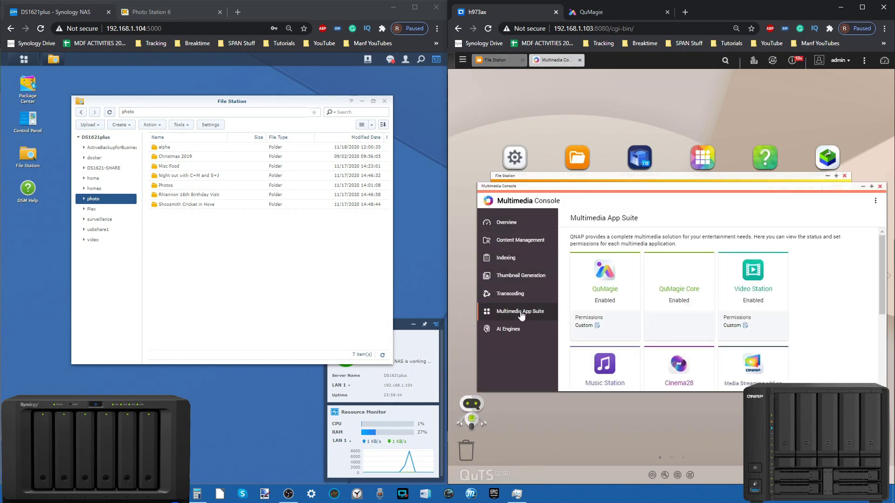
scroll(676, 315, down, 5)
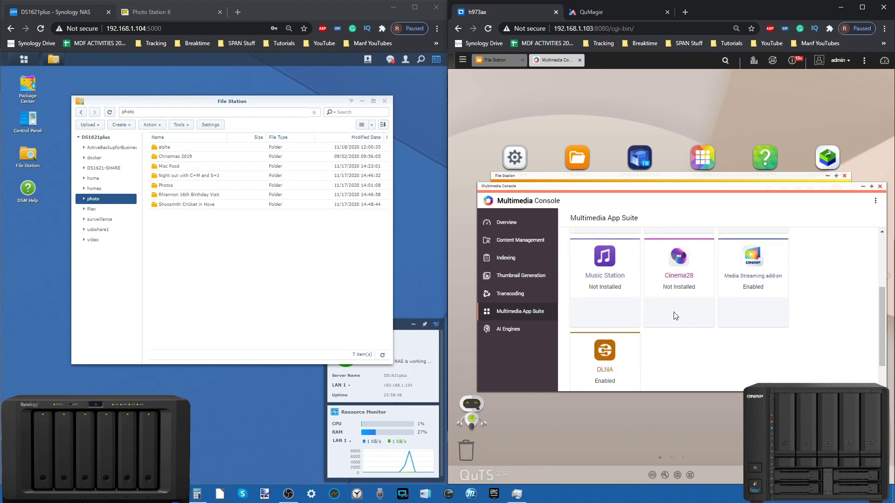
scroll(676, 316, up, 3)
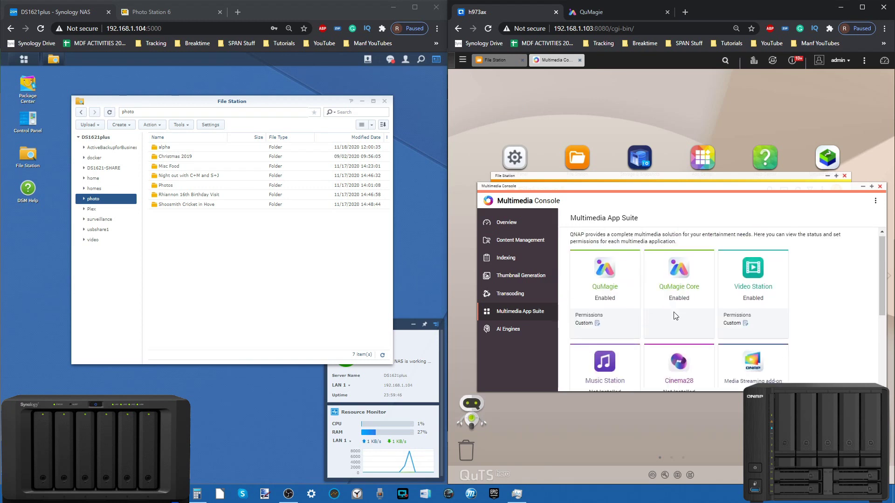
click(535, 245)
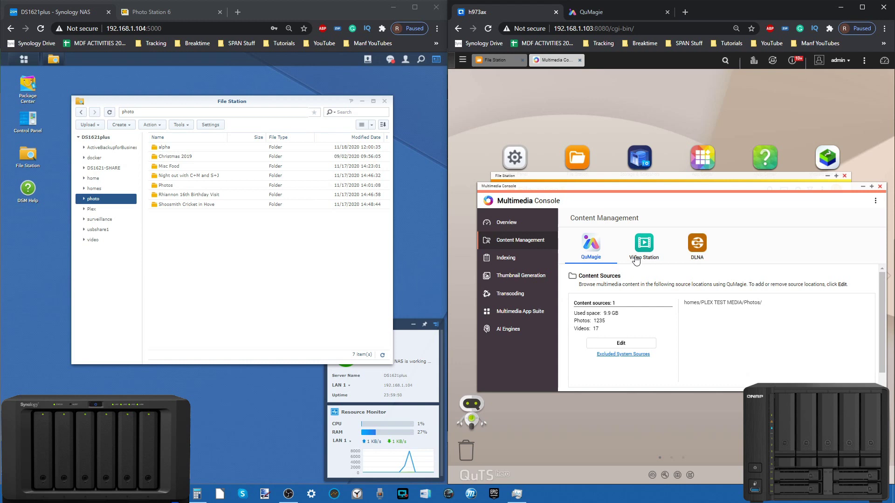
Step: Open and cancel QuMagie's content source editor, then view and dismiss the Excluded System Sources
click(620, 343)
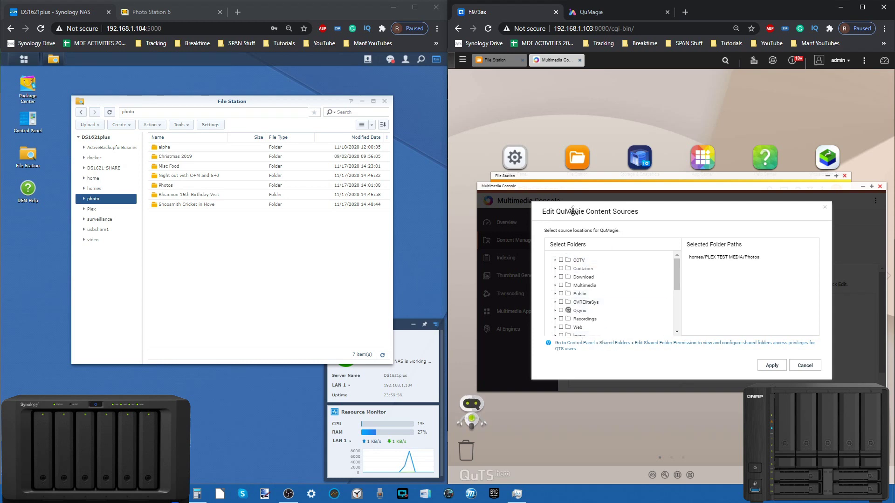
click(813, 364)
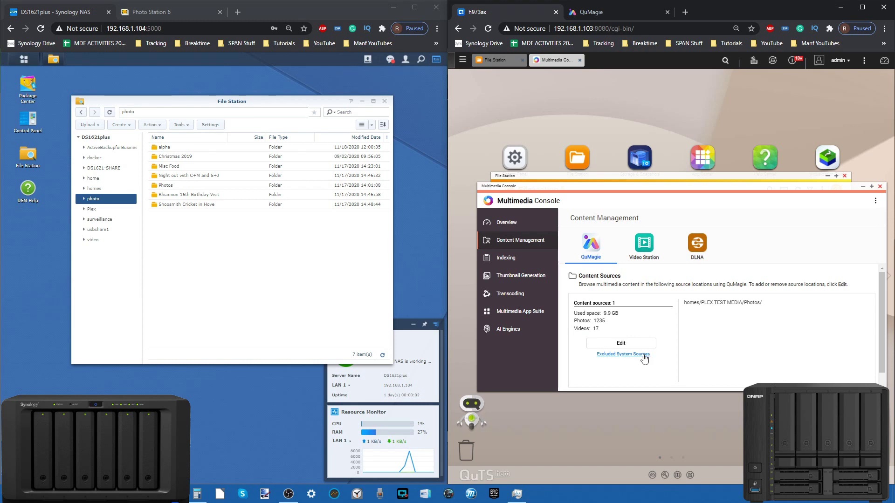
click(624, 354)
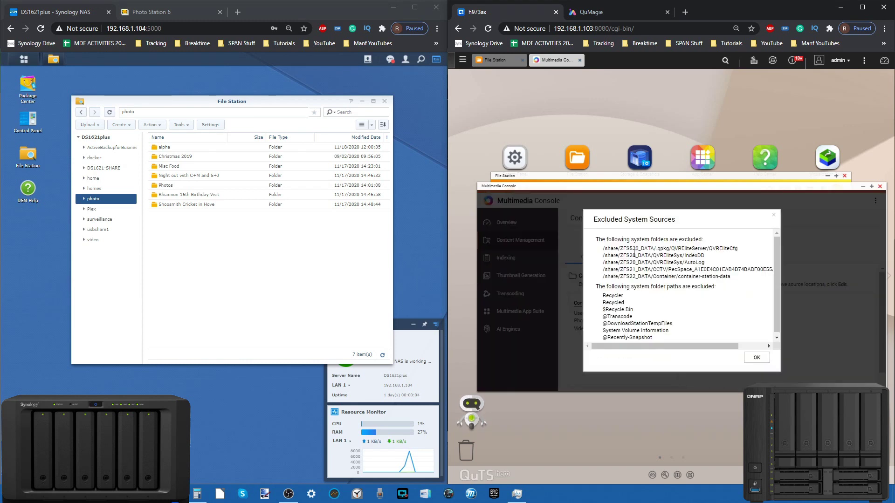
click(757, 358)
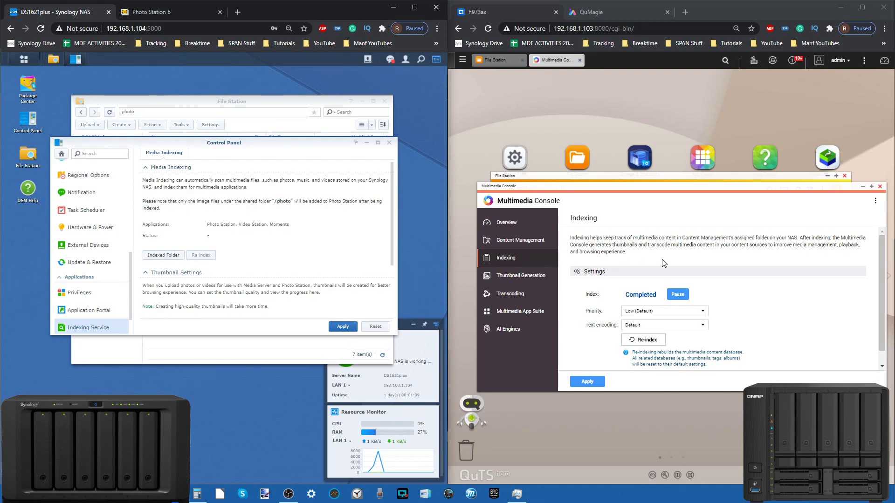
Step: Review the Thumbnail Generation settings in QuTS hero's Multimedia Console
scroll(663, 263, down, 1)
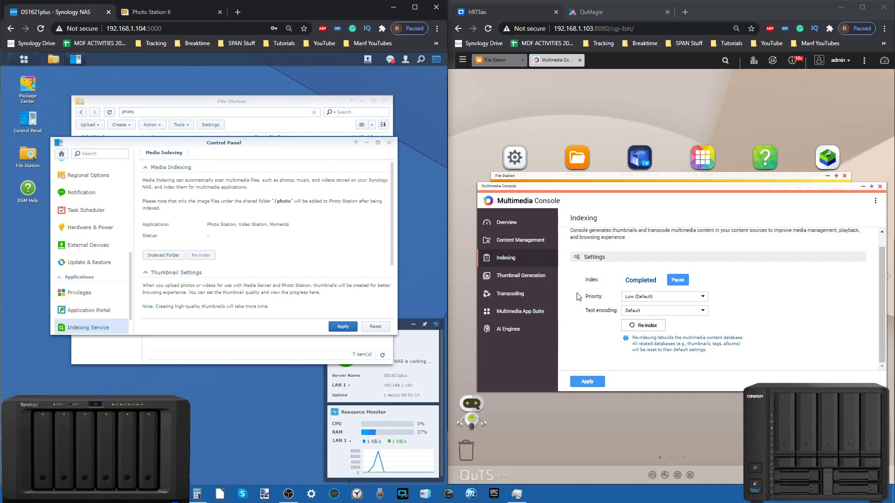
click(506, 274)
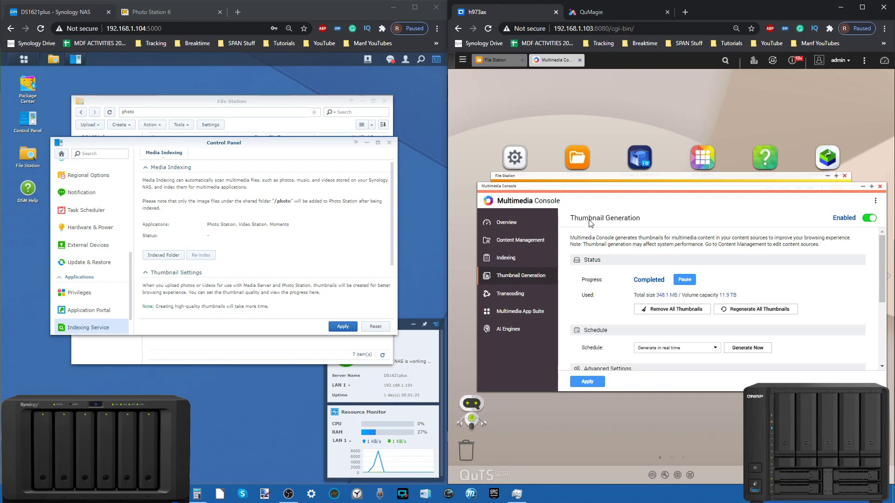
scroll(623, 286, down, 3)
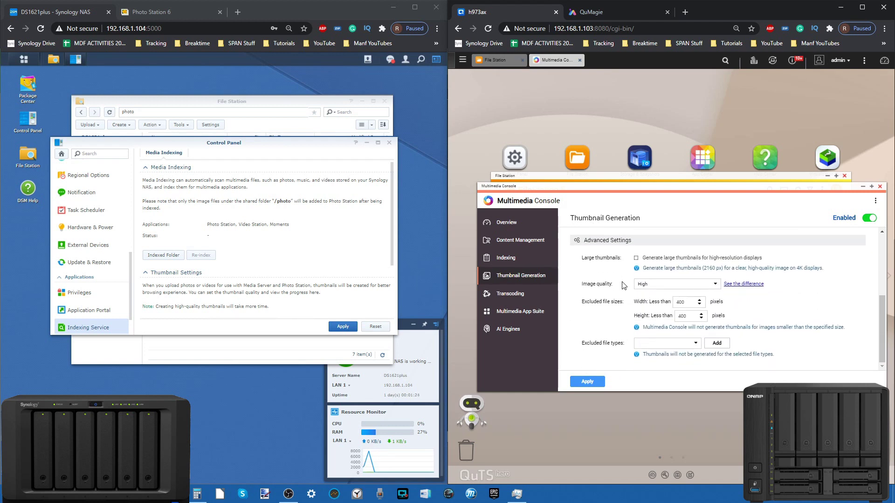
scroll(623, 285, up, 1)
Step: Check Transcoding's On-the-fly and Background task lists, then close Multimedia Console
click(511, 294)
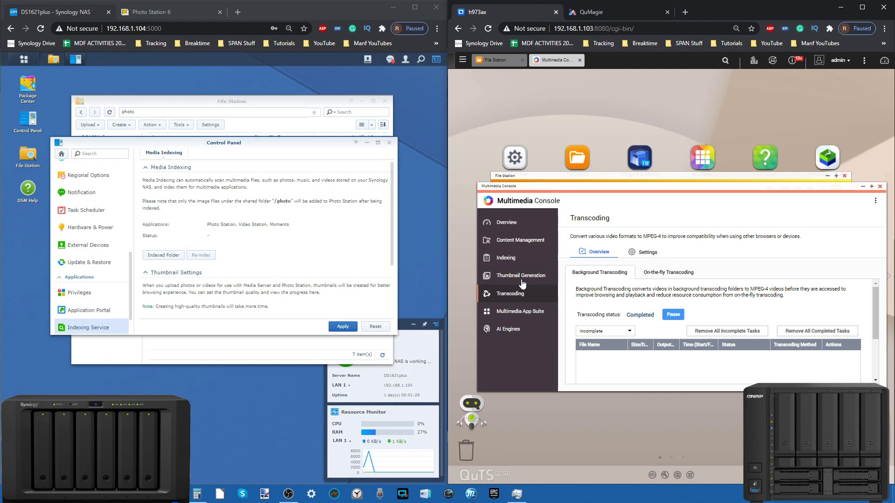
click(702, 273)
click(618, 275)
click(880, 187)
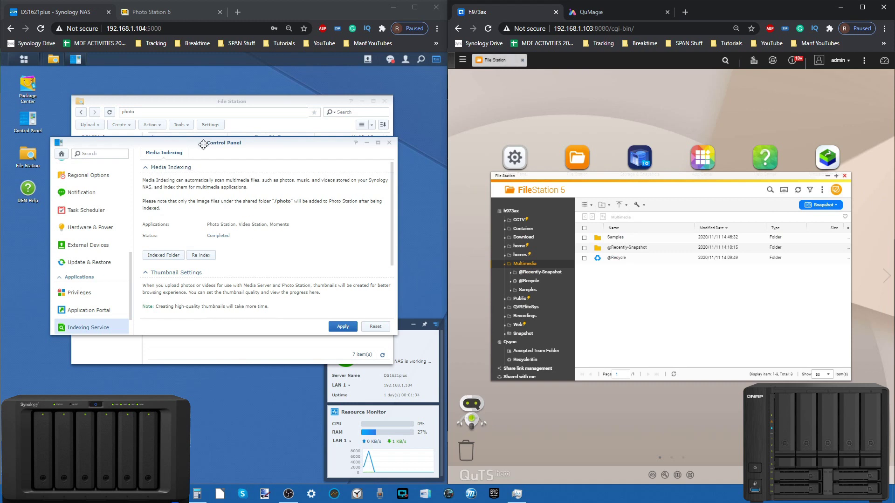
Step: Look over the Indexing Service page, close Control Panel, and return to Photo Station's Christmas 2019 album
drag(206, 146, 205, 208)
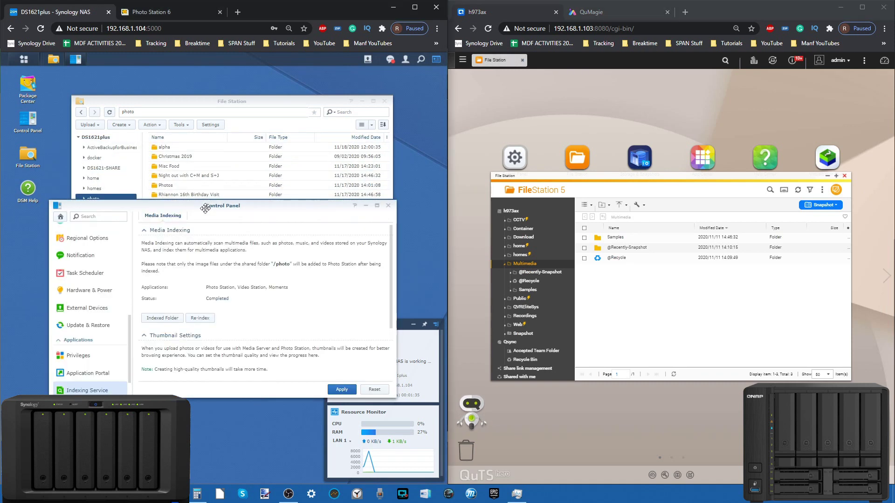
scroll(191, 249, down, 3)
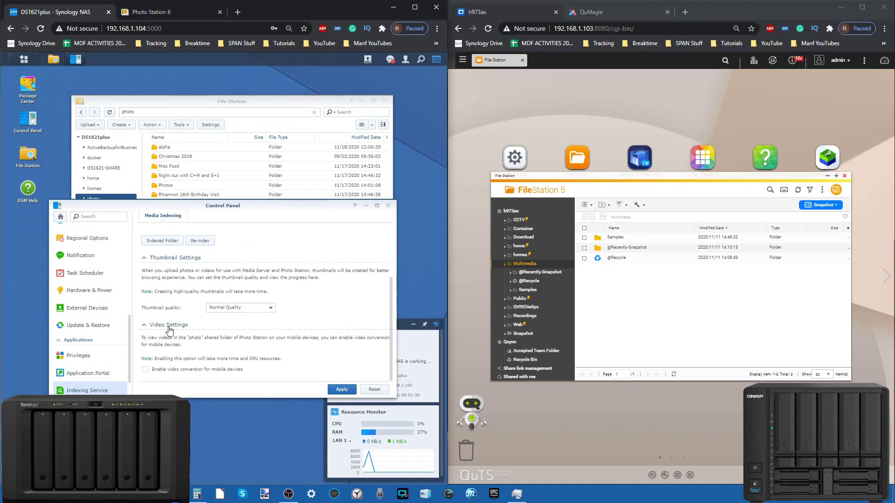
scroll(219, 328, up, 3)
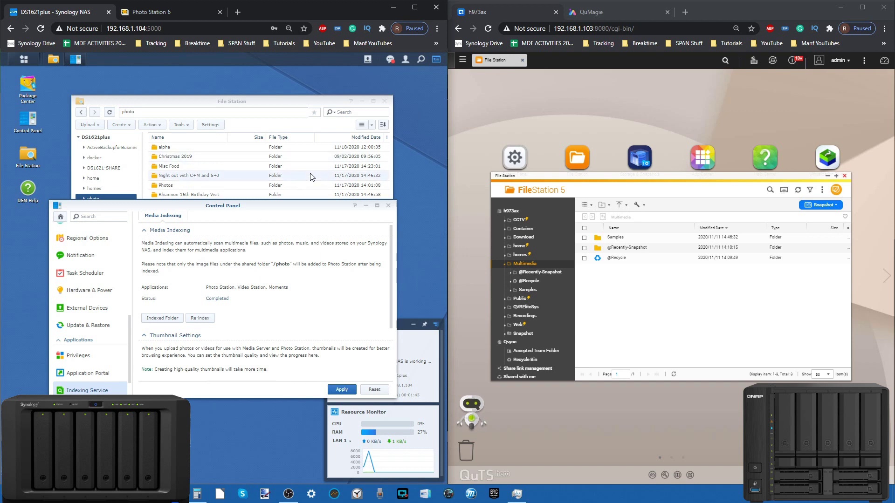
click(388, 211)
click(159, 13)
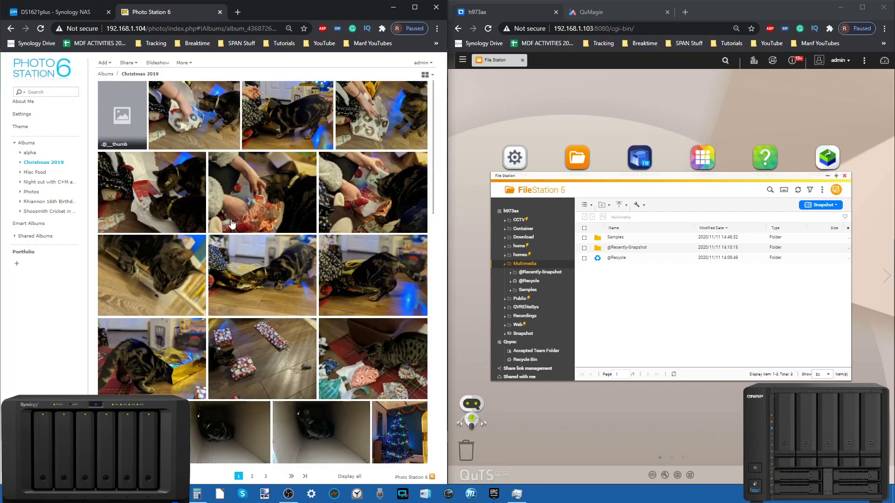
scroll(231, 224, down, 12)
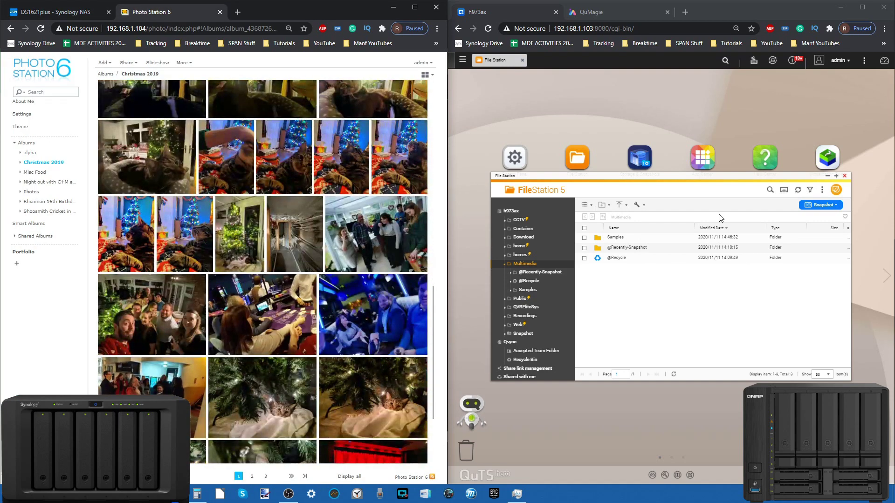
Step: Close File Station, search App Center for 'phot', then return to QuMagie's All Photos
click(845, 176)
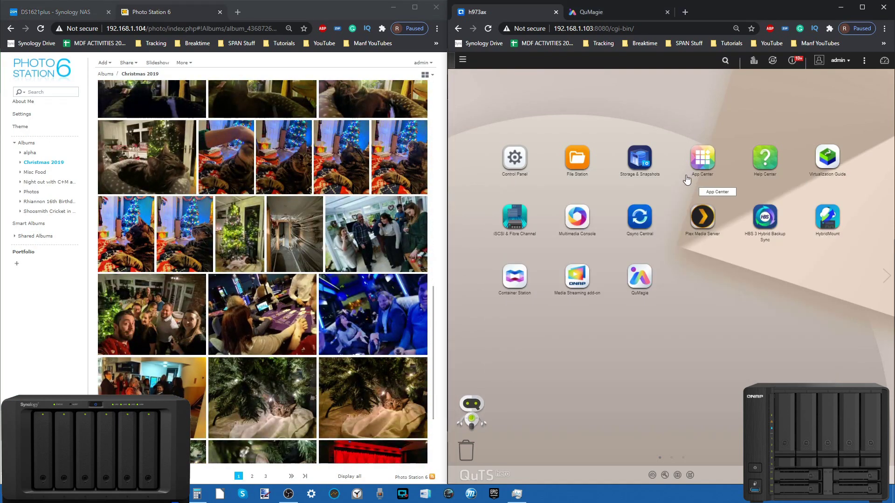
click(700, 165)
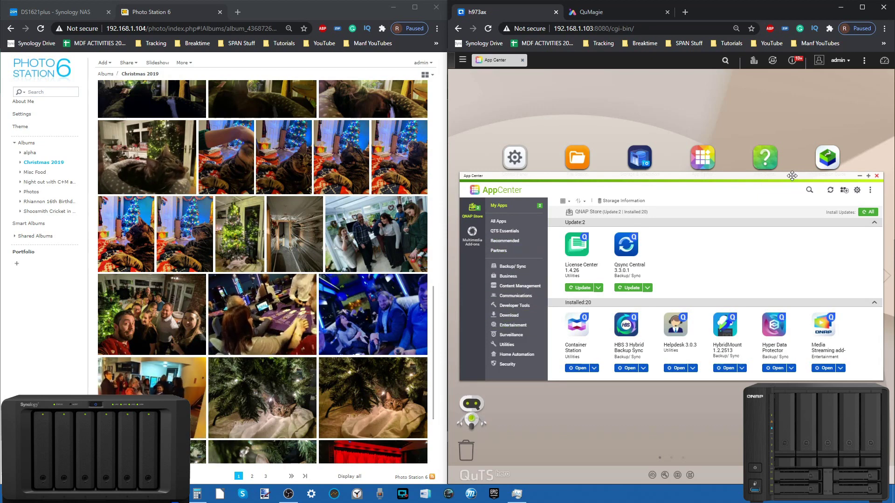
click(807, 190)
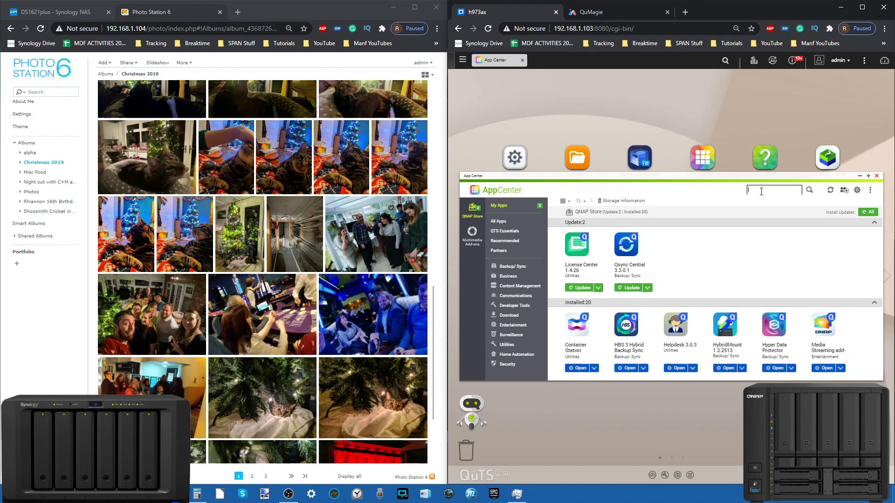
text(photo)
key(Return)
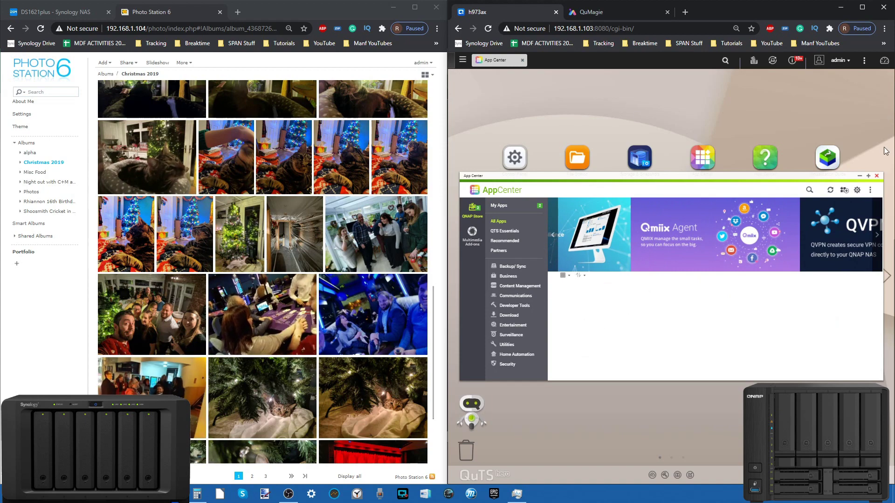
click(584, 16)
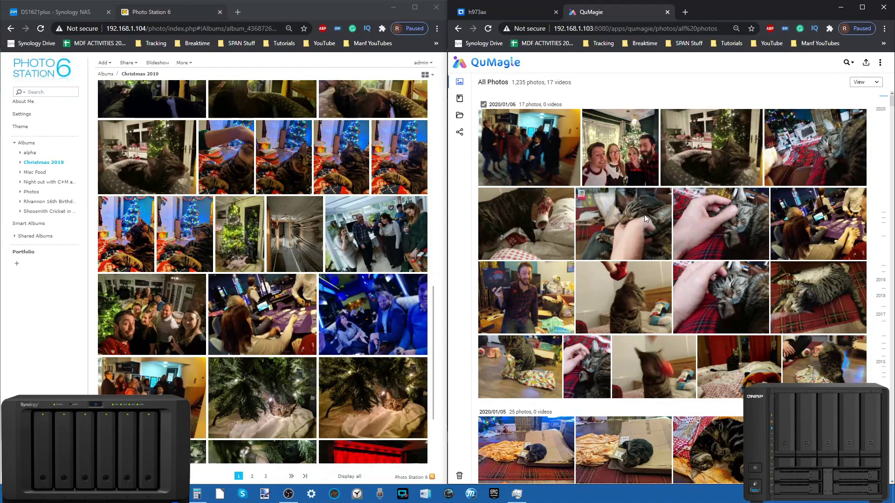
scroll(644, 214, down, 5)
scroll(644, 214, up, 4)
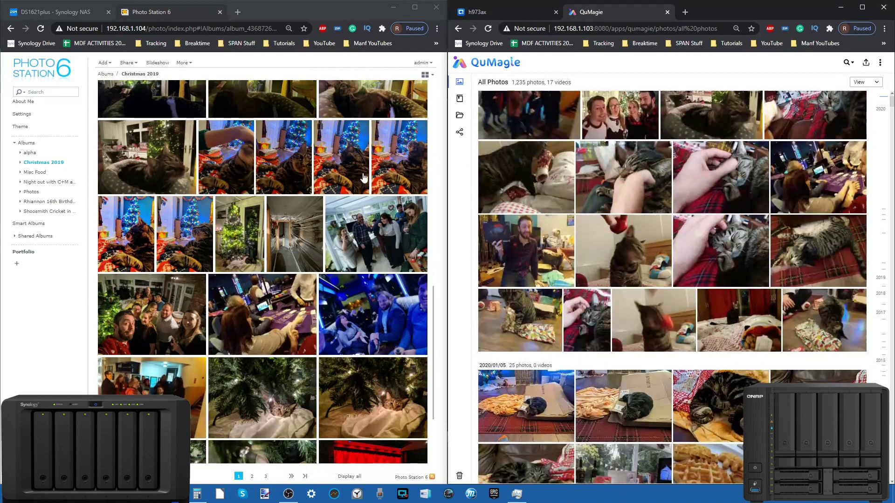
scroll(231, 299, up, 6)
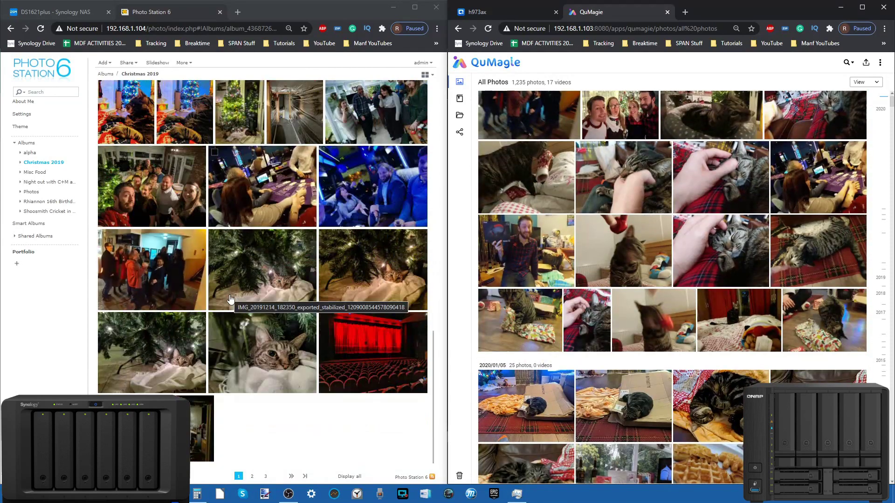
scroll(230, 299, down, 3)
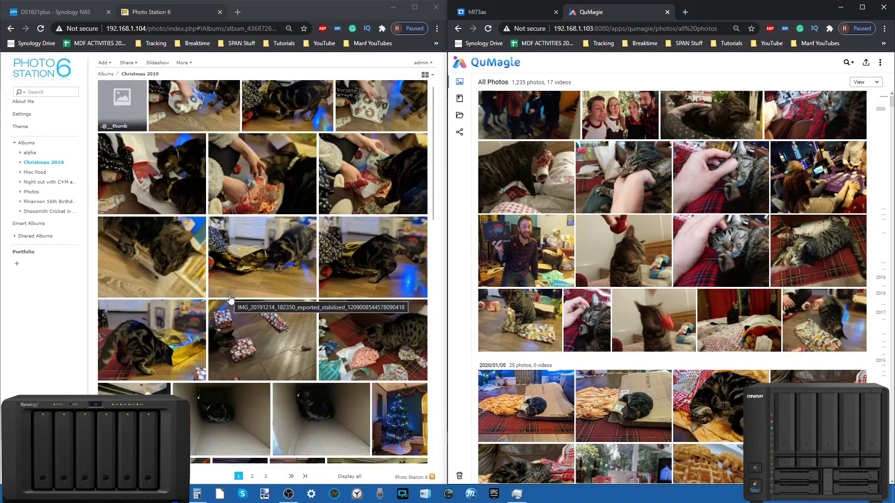
scroll(231, 298, up, 1)
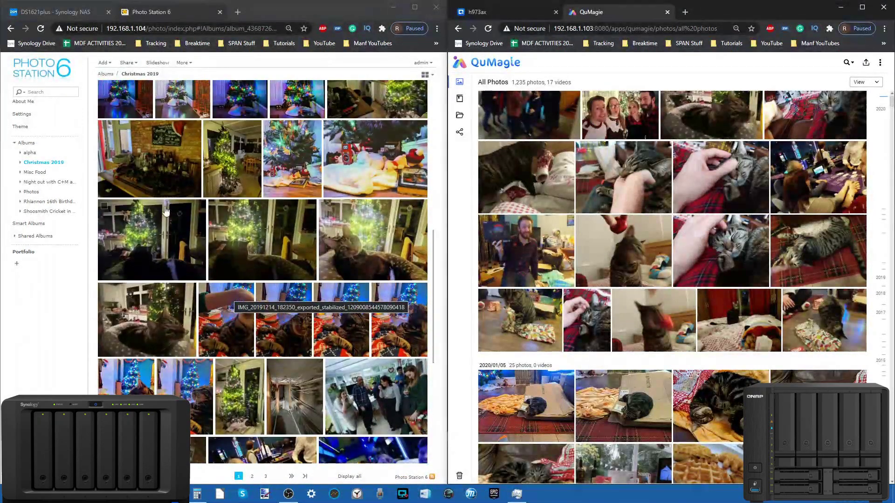
scroll(189, 203, down, 2)
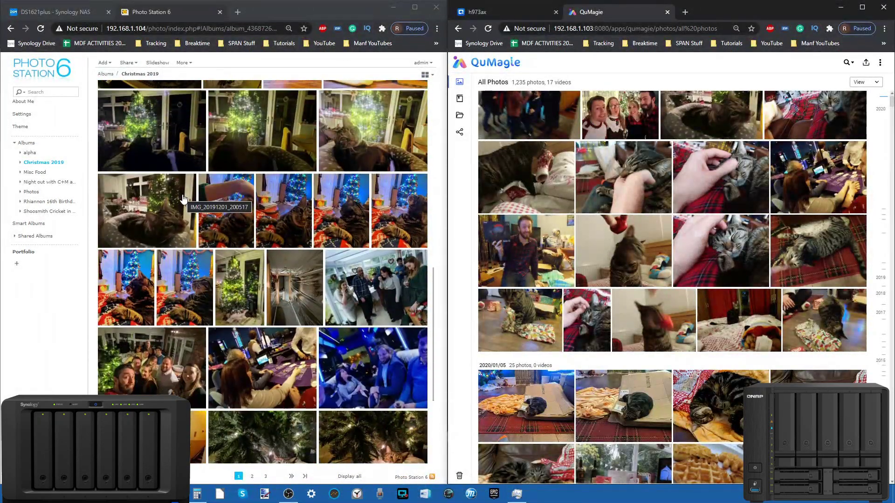
click(290, 289)
Step: Open the corridor photo full-size and expand its Image Information to the full EXIF details
click(290, 289)
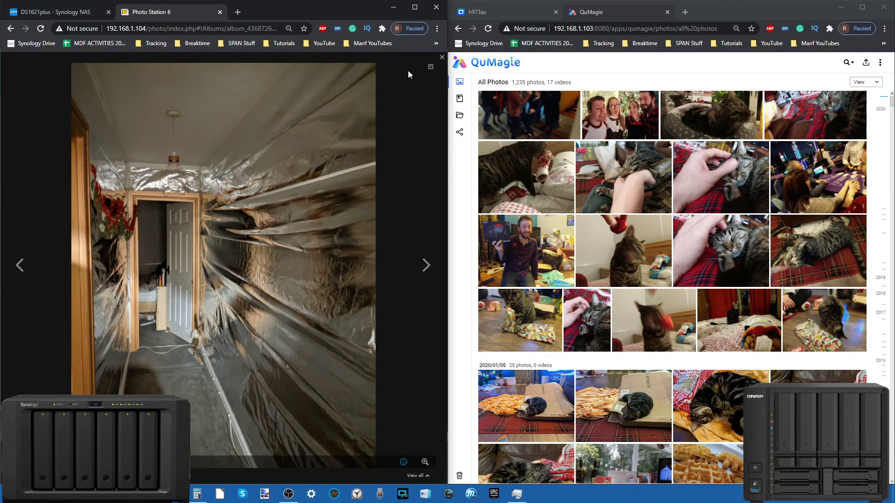
click(431, 67)
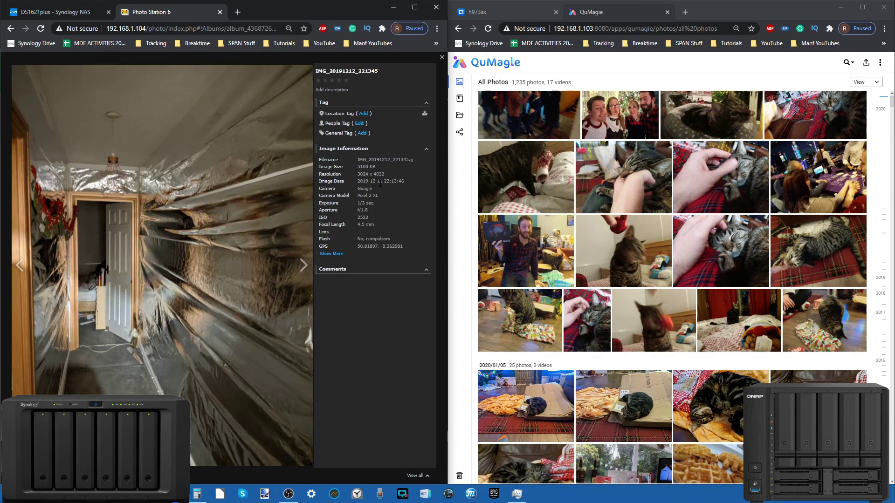
click(333, 255)
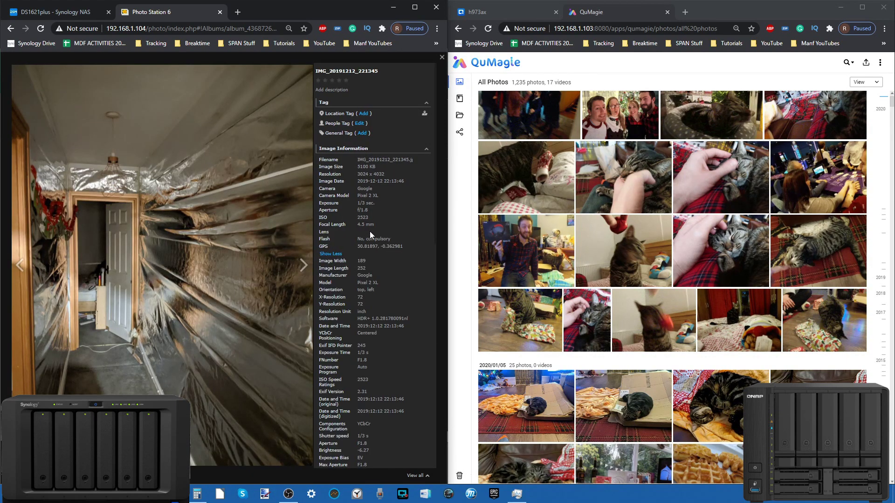
scroll(370, 231, down, 6)
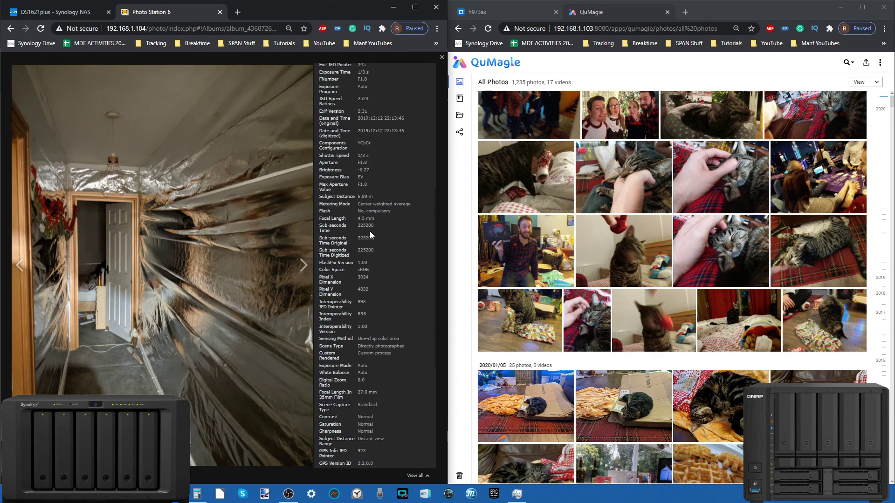
scroll(371, 231, up, 6)
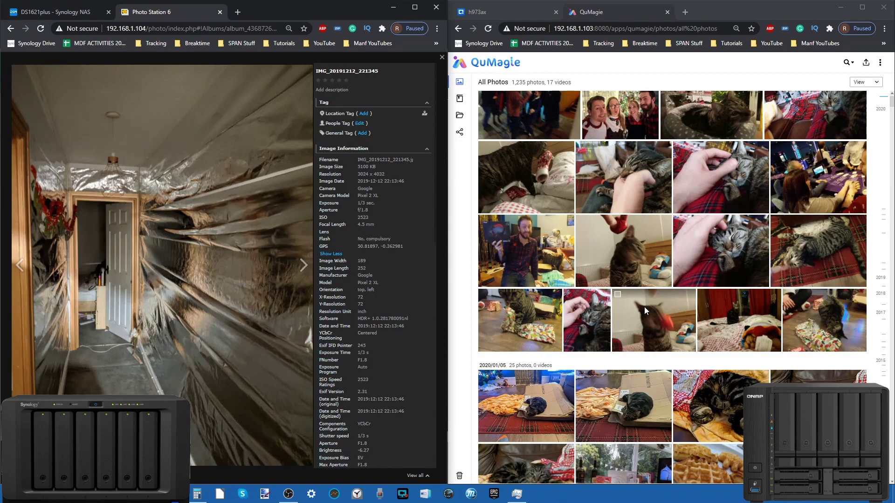
scroll(644, 307, down, 7)
scroll(644, 306, down, 20)
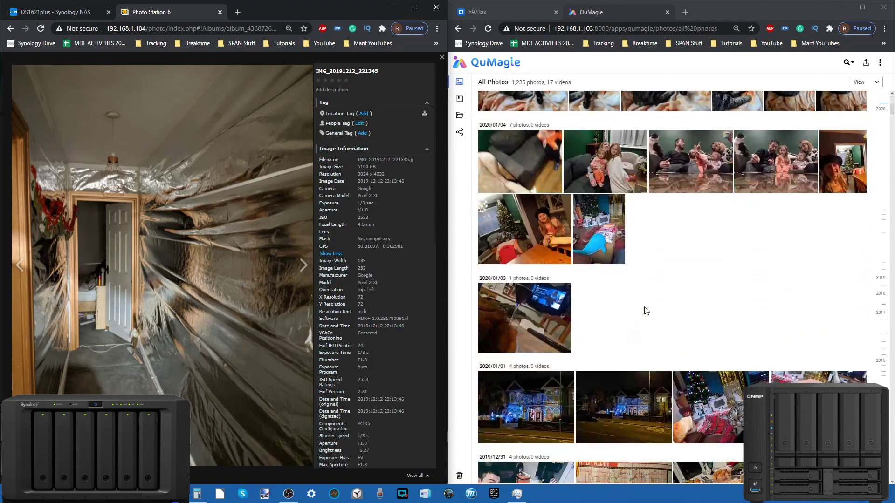
scroll(645, 311, down, 20)
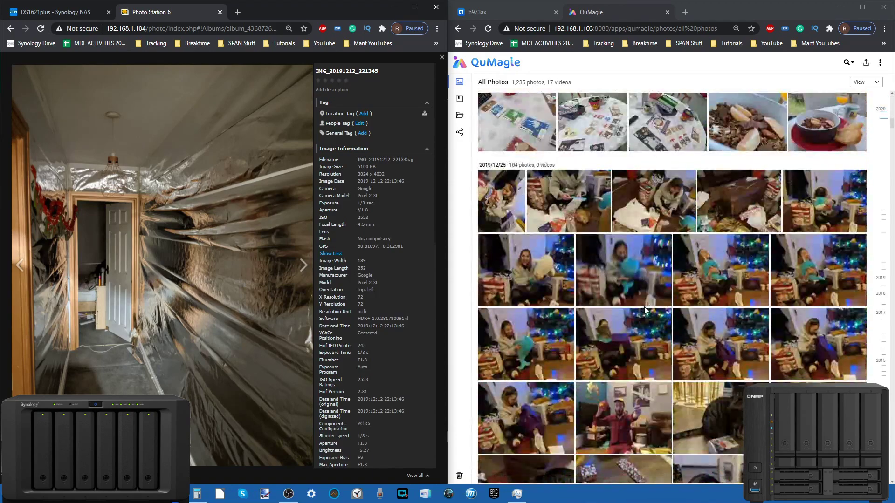
Step: Scroll through the EXIF list, then open the 2019/12/12 hallway photo in QuMagie
scroll(645, 307, down, 20)
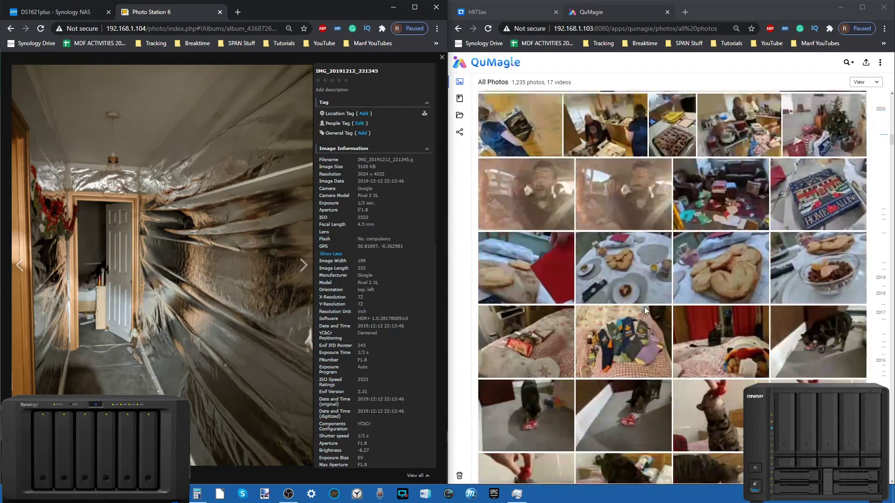
scroll(644, 309, down, 20)
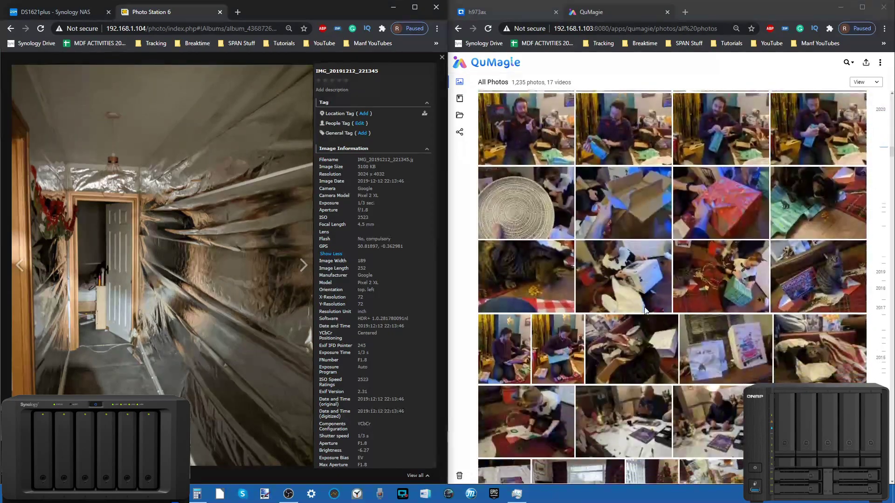
scroll(644, 307, down, 20)
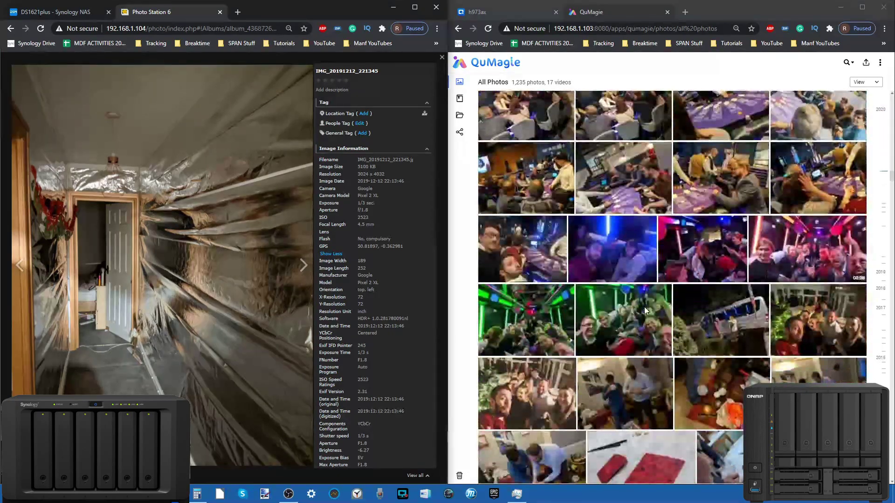
scroll(644, 307, down, 15)
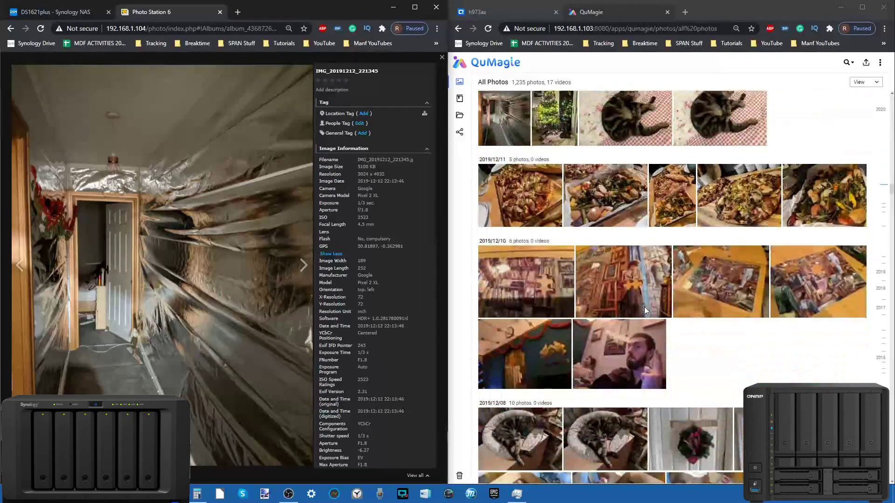
scroll(644, 310, up, 20)
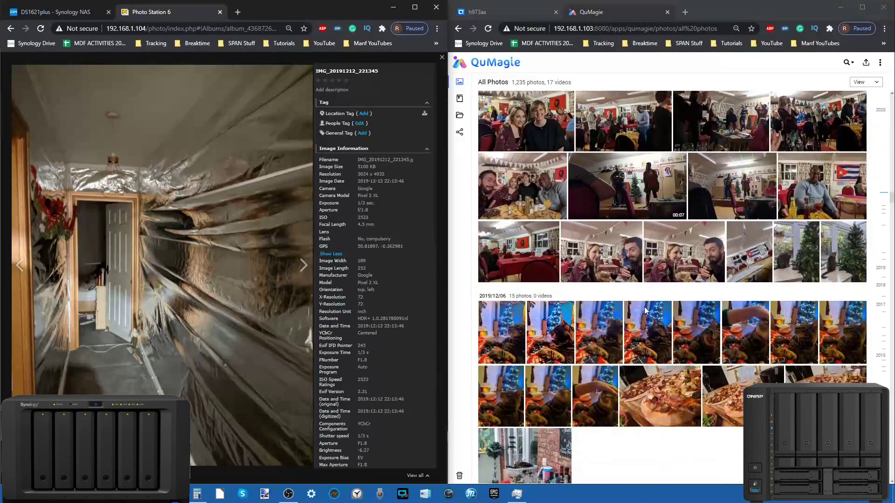
scroll(644, 310, down, 15)
scroll(645, 311, up, 1)
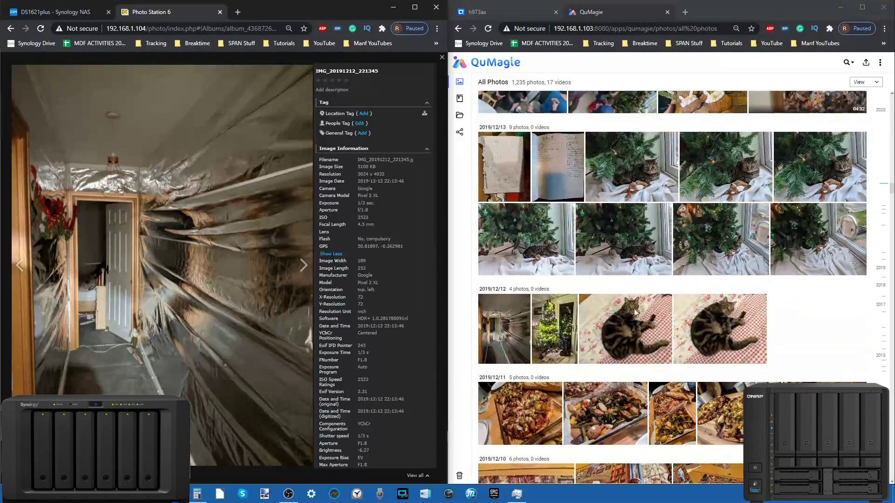
click(513, 318)
Step: Show the hallway photo's info in QuMagie, including coordinates, address and the Worthing map
click(851, 63)
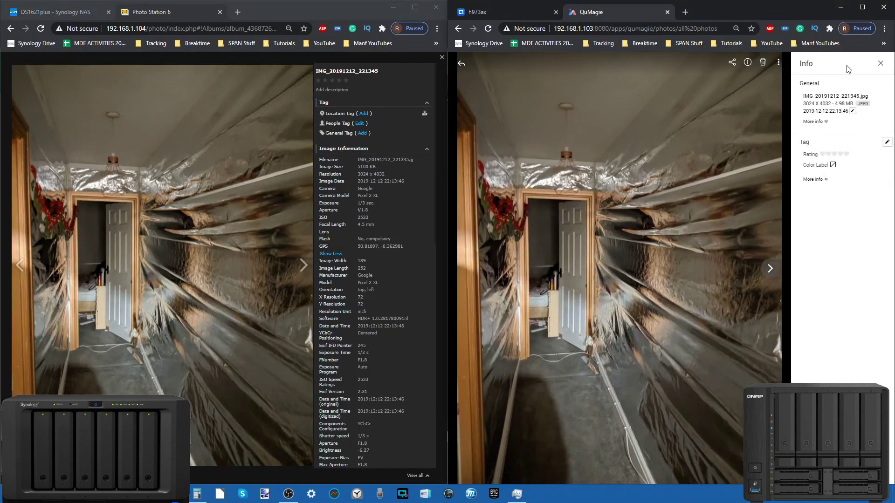
click(816, 179)
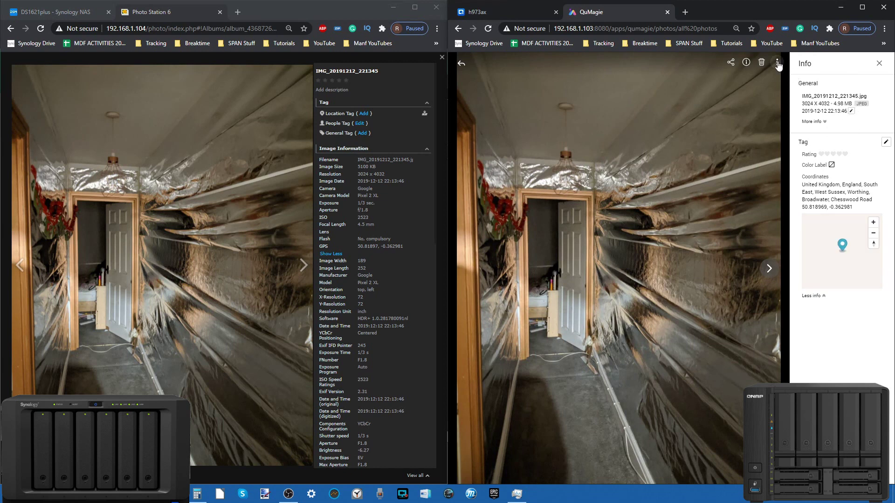
click(747, 62)
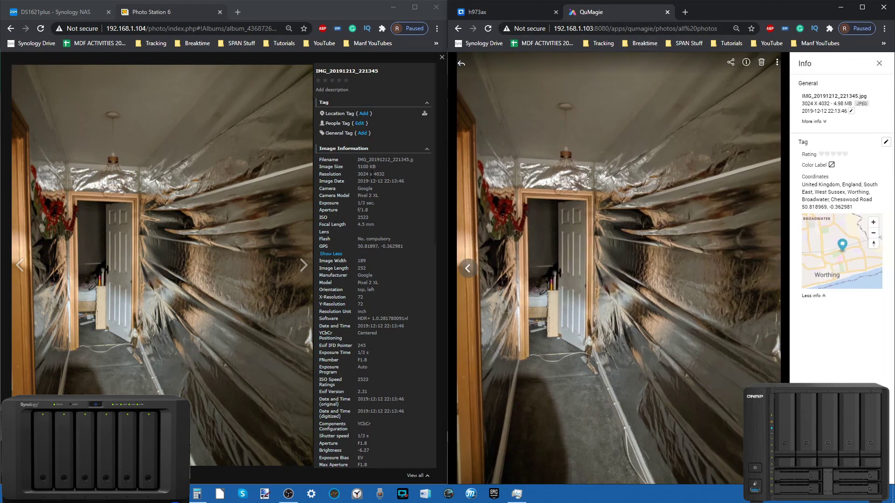
Step: Close Photo Station's full-size viewer back to the Christmas 2019 album grid
scroll(372, 180, down, 5)
scroll(373, 179, up, 5)
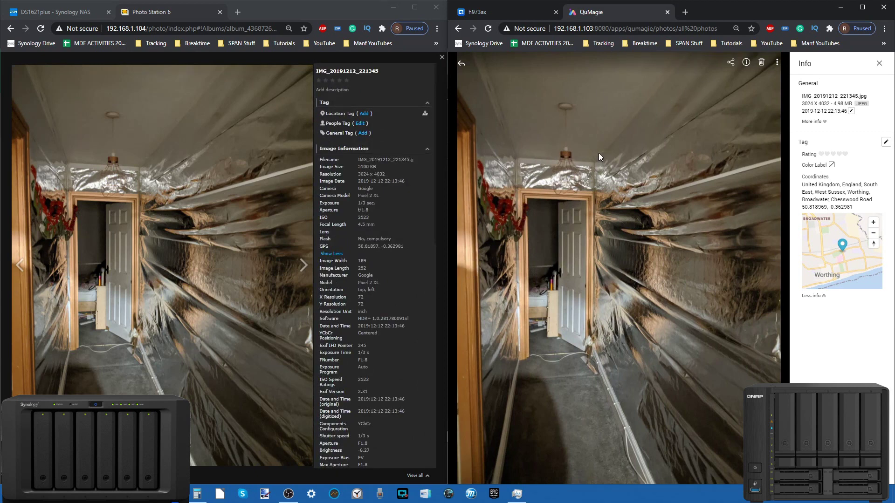
click(442, 59)
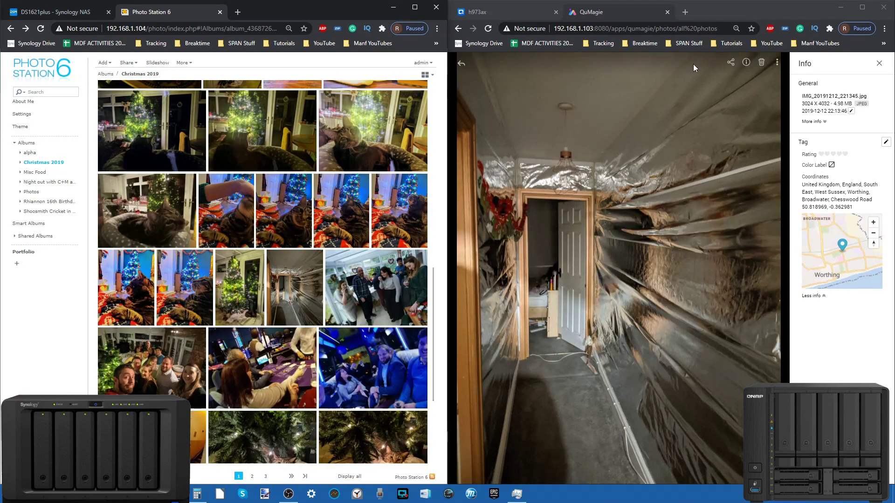
Step: Close QuMagie's photo viewer back to All Photos and launch Moments from DSM's Main Menu
click(879, 63)
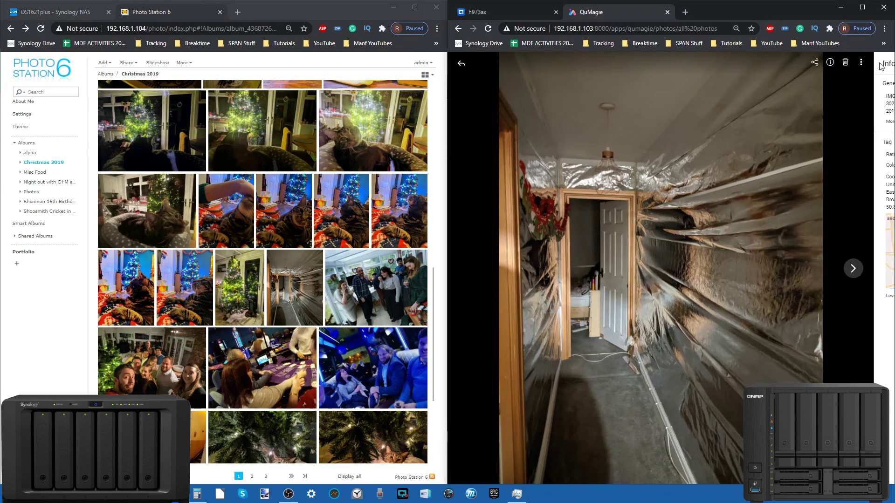
click(53, 12)
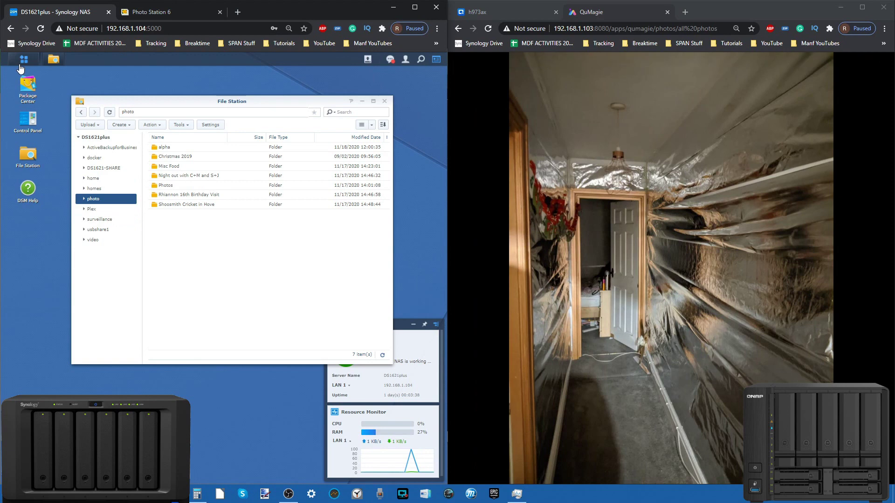
click(21, 63)
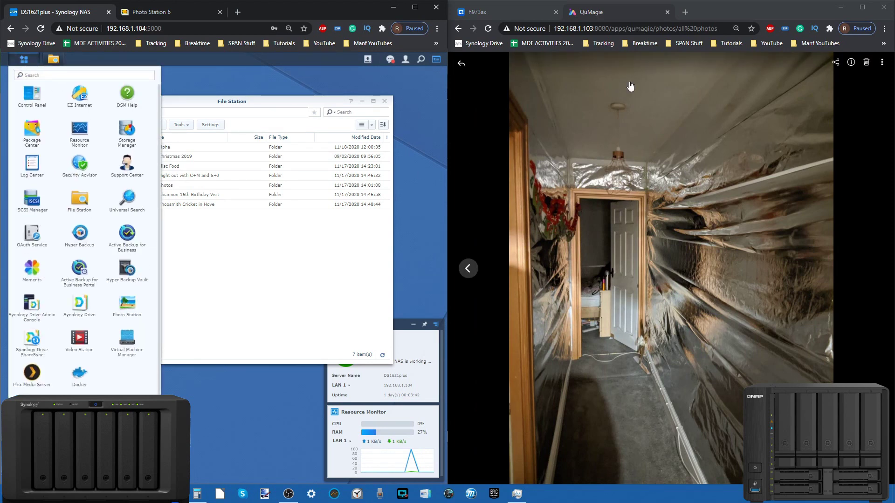
click(462, 64)
click(462, 64)
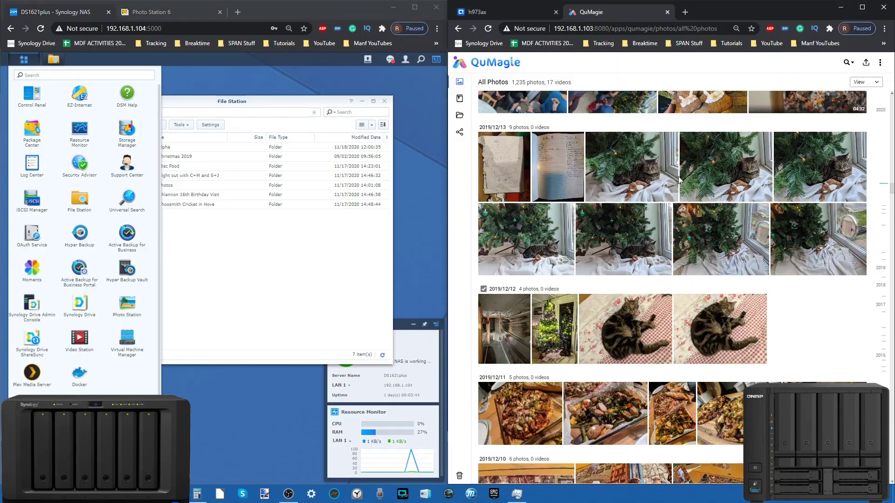
scroll(530, 270, down, 5)
scroll(529, 270, up, 5)
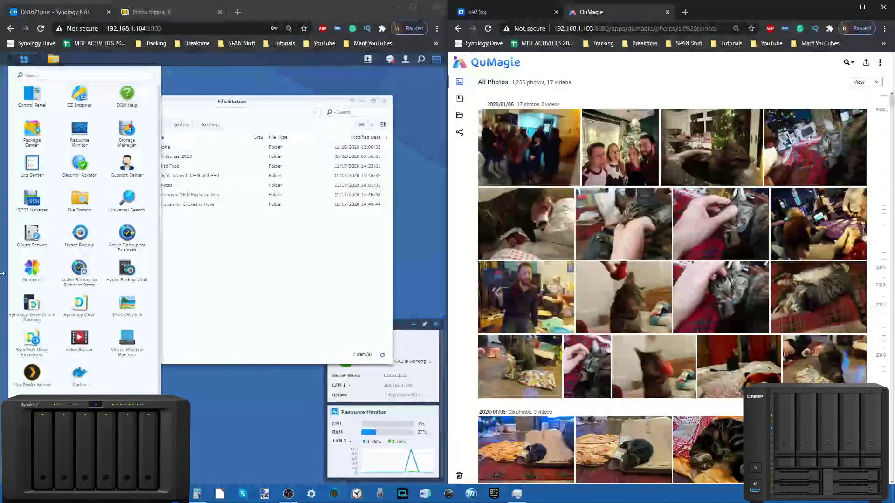
click(24, 272)
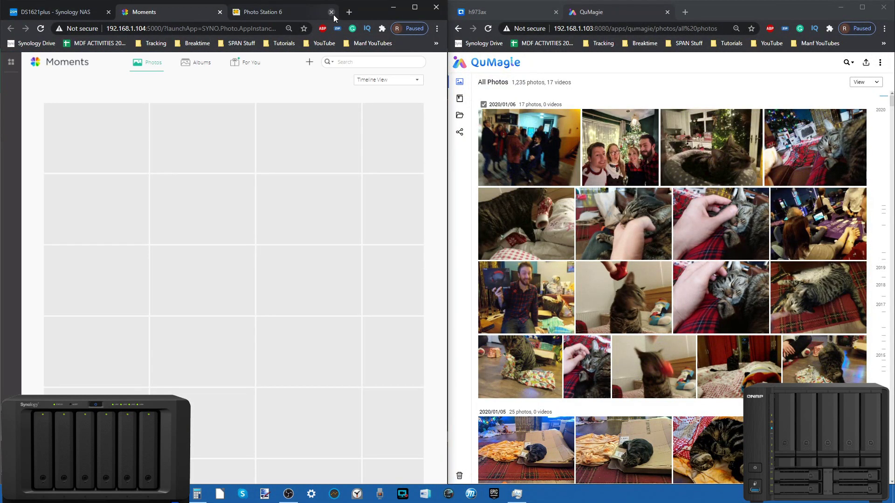
Step: Close the Photo Station 6 tab, open a party photo full-size and move to the next one
click(332, 12)
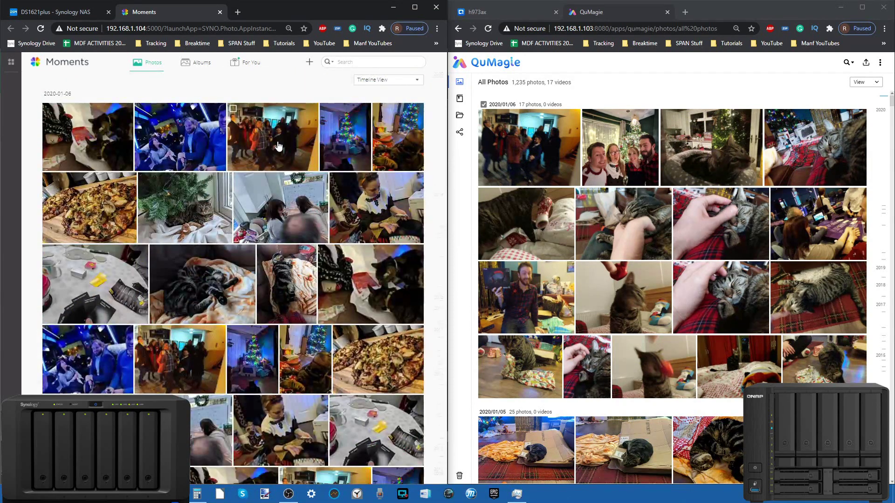
click(234, 154)
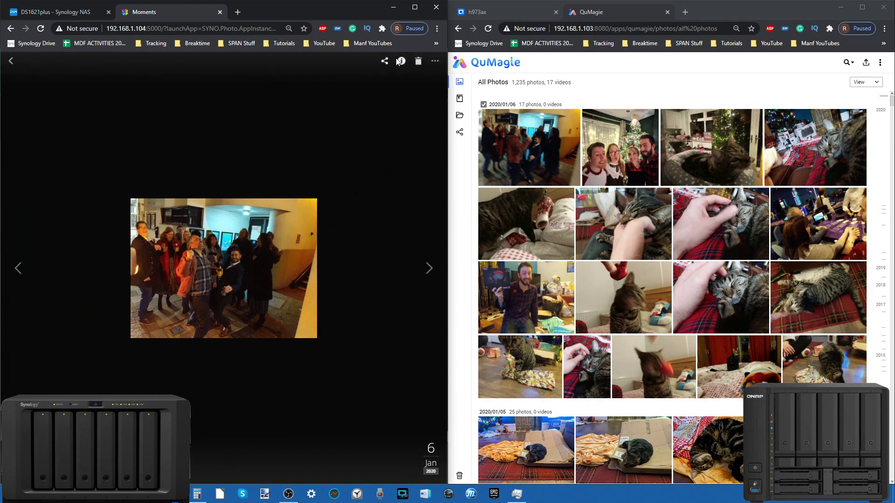
key(Right)
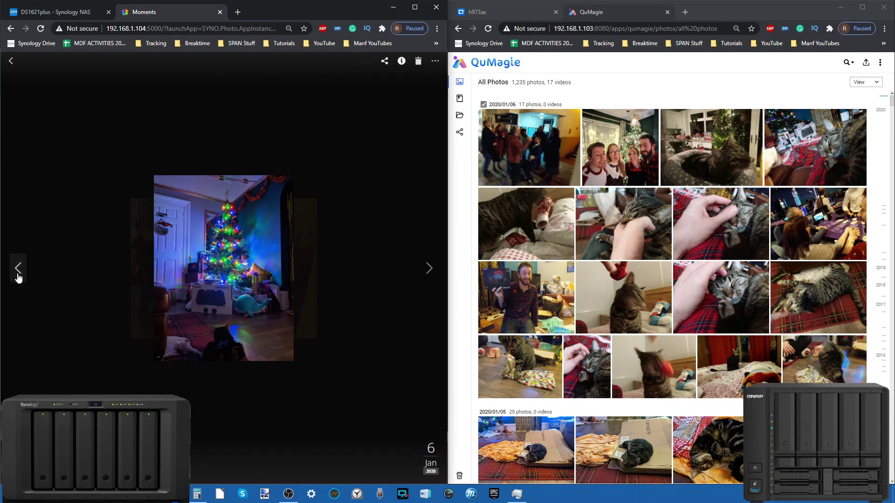
Step: Go back a photo, close the viewer, and preview Albums before returning to Photos
click(18, 273)
click(11, 63)
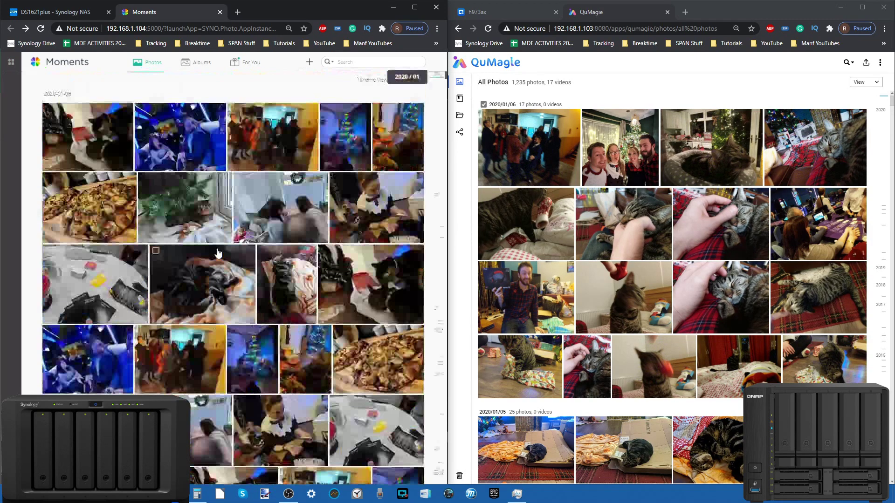
click(202, 67)
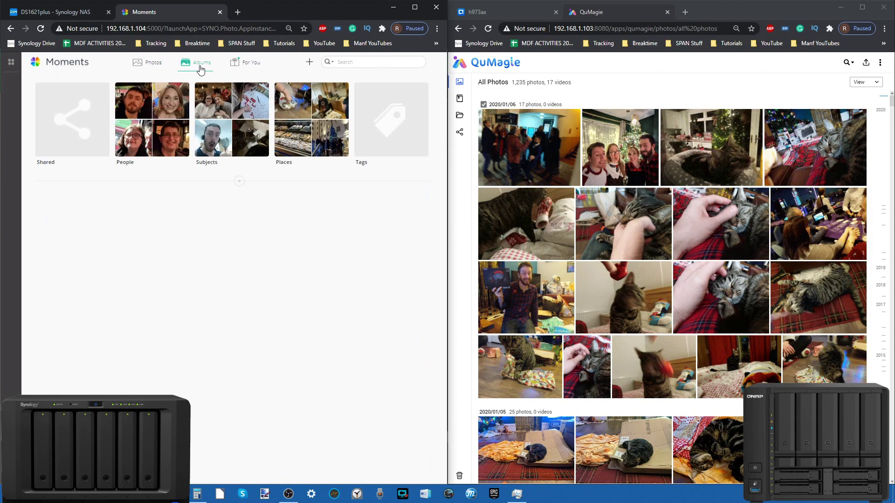
click(149, 64)
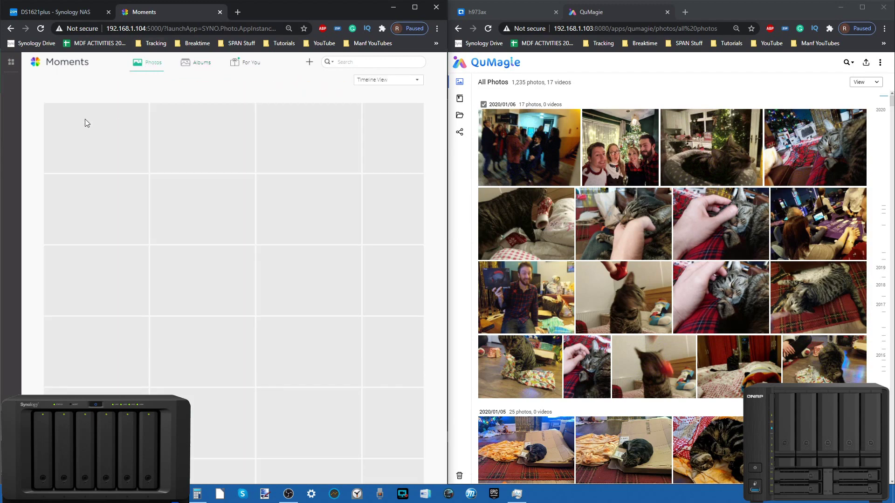
Step: Open Photo Station from DSM and view the Christmas 2019 hallway group photo full-size
click(45, 13)
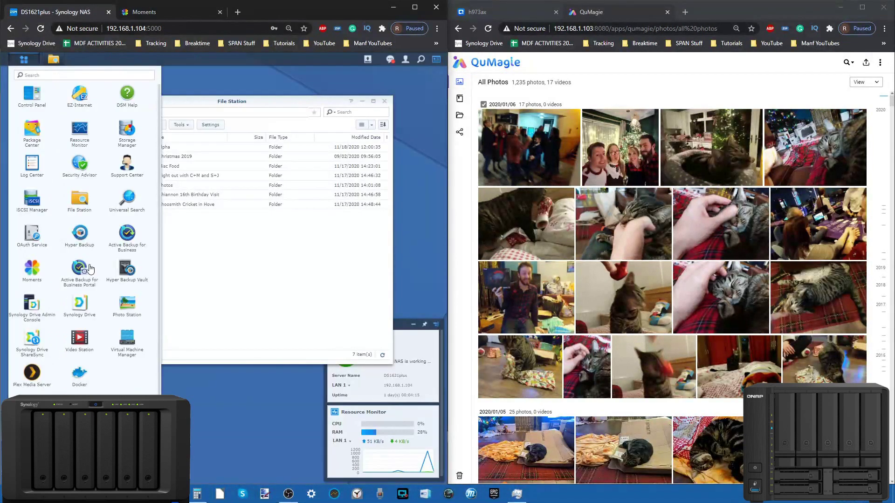
click(133, 305)
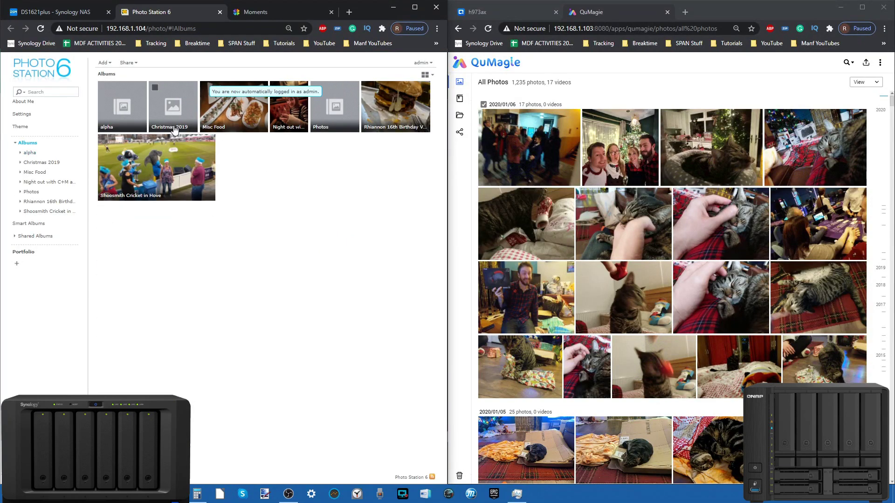
click(173, 127)
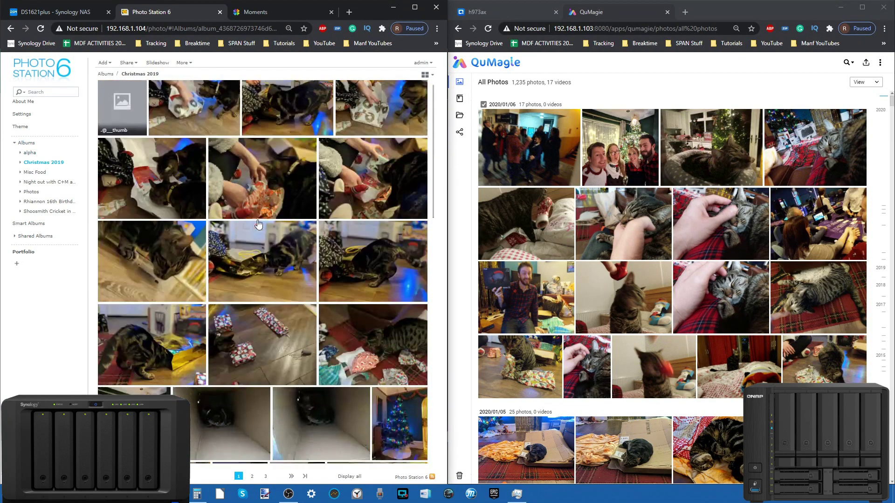
scroll(258, 225, down, 8)
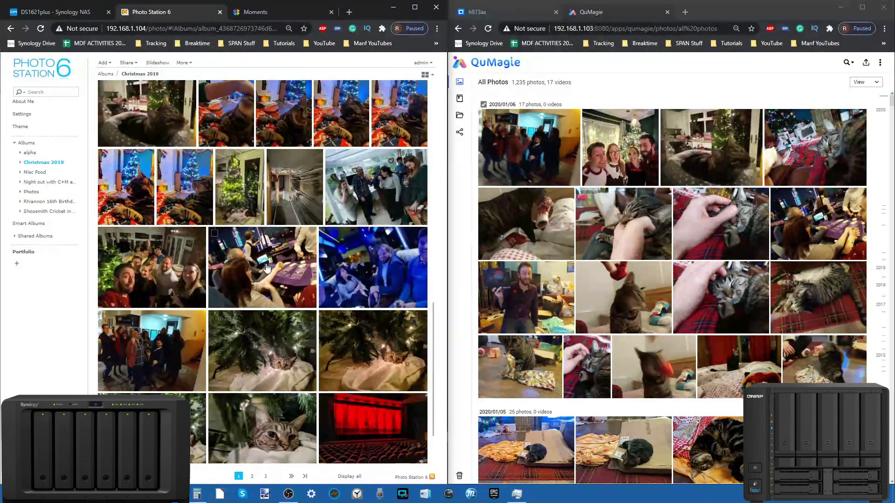
click(147, 345)
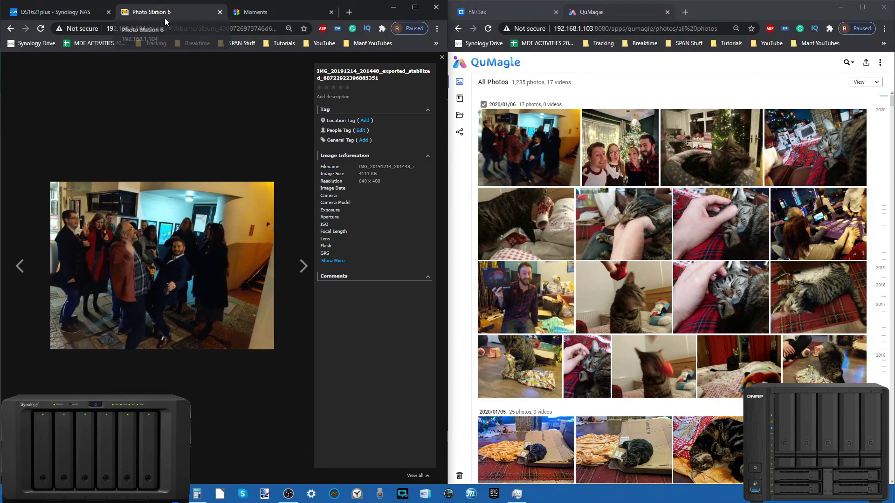
Step: Open the same hallway photo in QuMagie and show its details
click(556, 132)
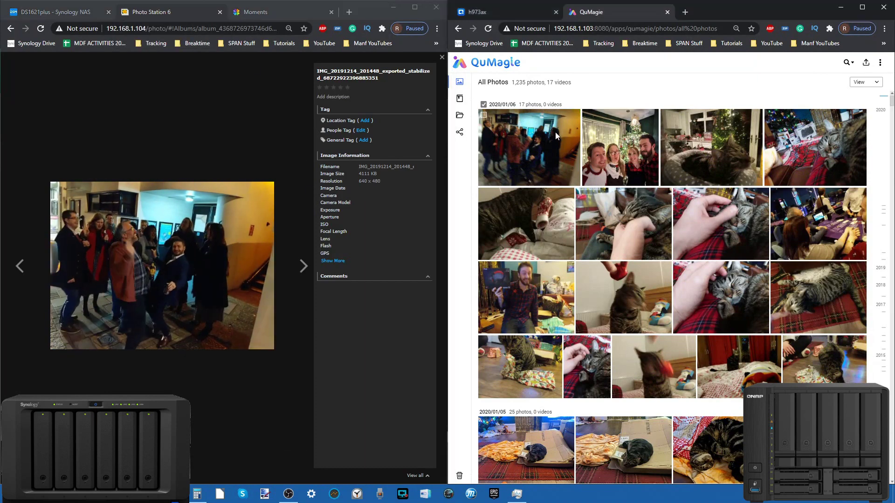
click(555, 133)
click(852, 63)
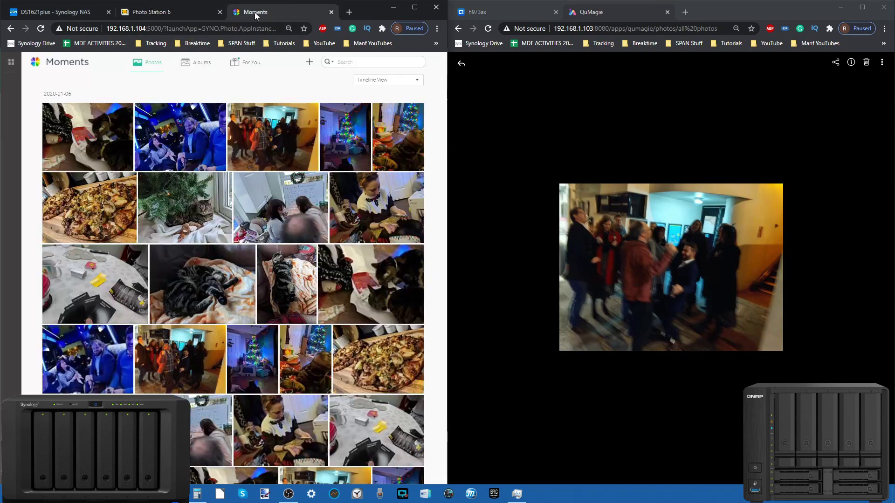
Step: Close the Photo Station 6 tab and return QuMagie's viewer to the All Photos grid at 2020/01/06
click(220, 12)
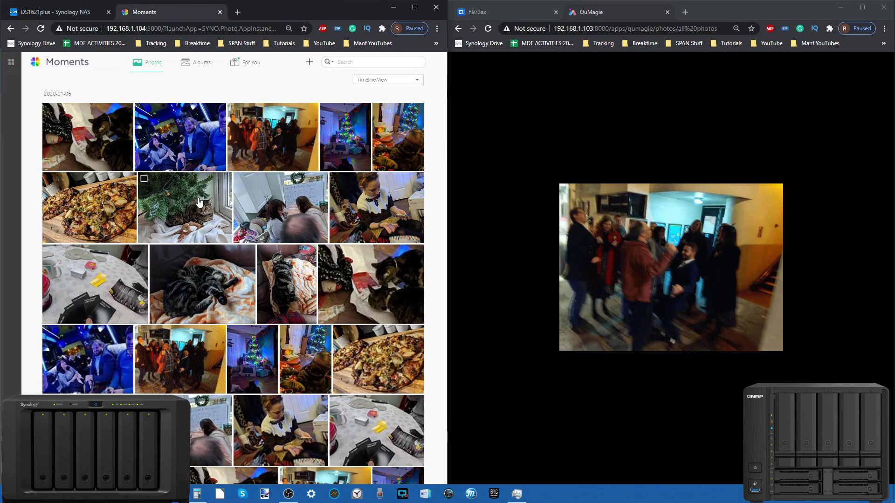
mouse_move(579, 115)
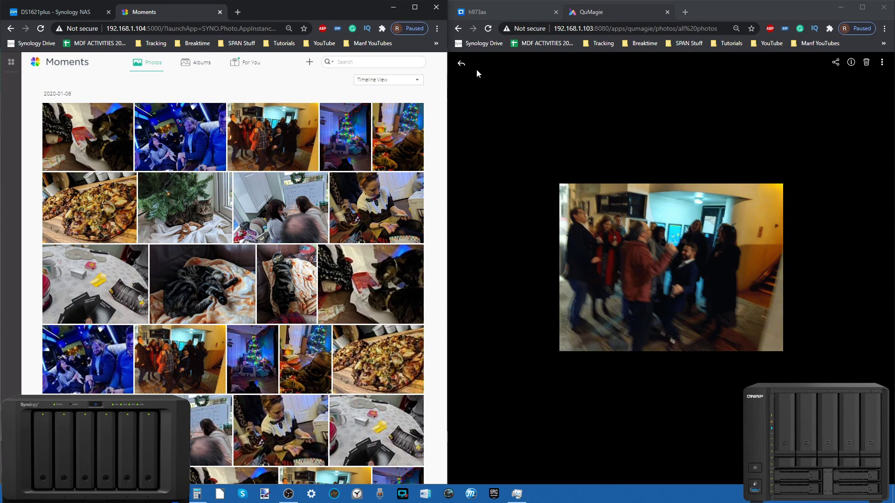
click(461, 63)
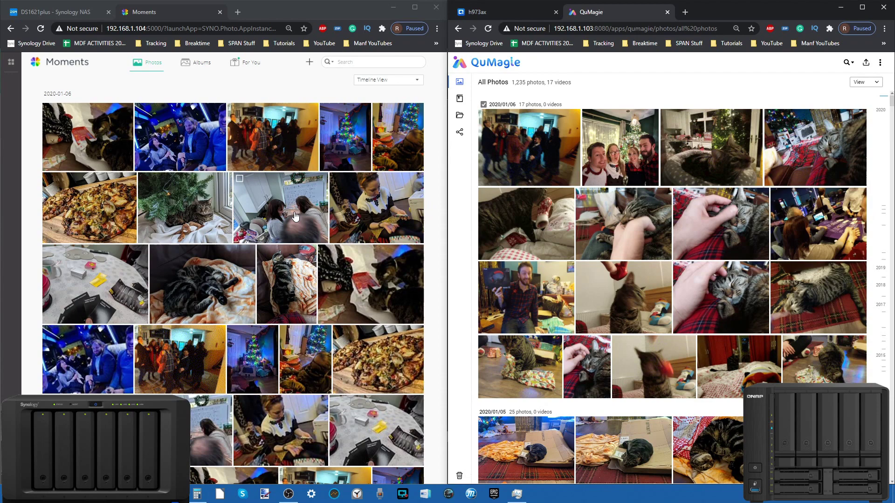
scroll(295, 216, down, 3)
scroll(295, 215, up, 3)
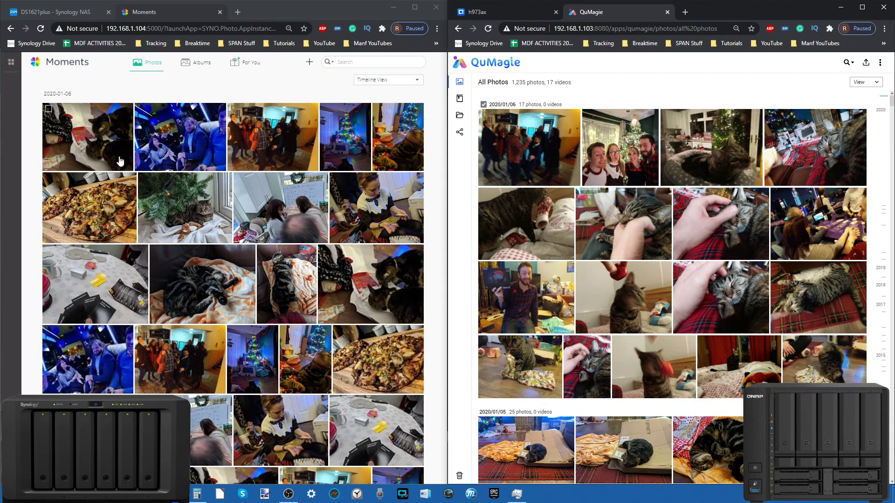
scroll(119, 160, down, 3)
scroll(120, 161, up, 3)
Step: Switch Moments to Folder View and bring DSM's File Station to the front
click(388, 80)
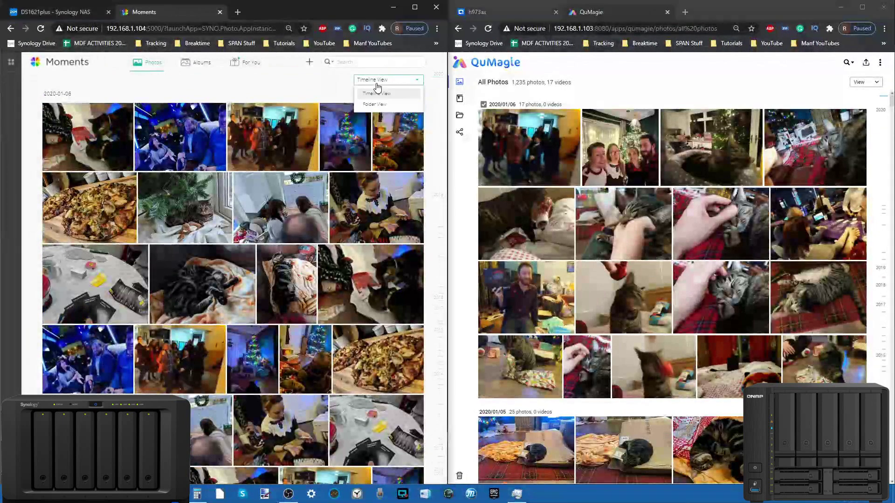
click(377, 105)
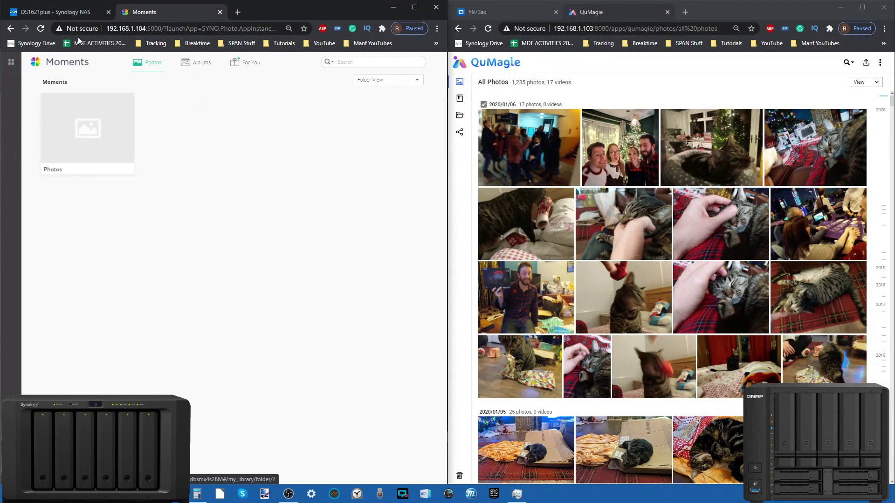
click(65, 13)
click(54, 59)
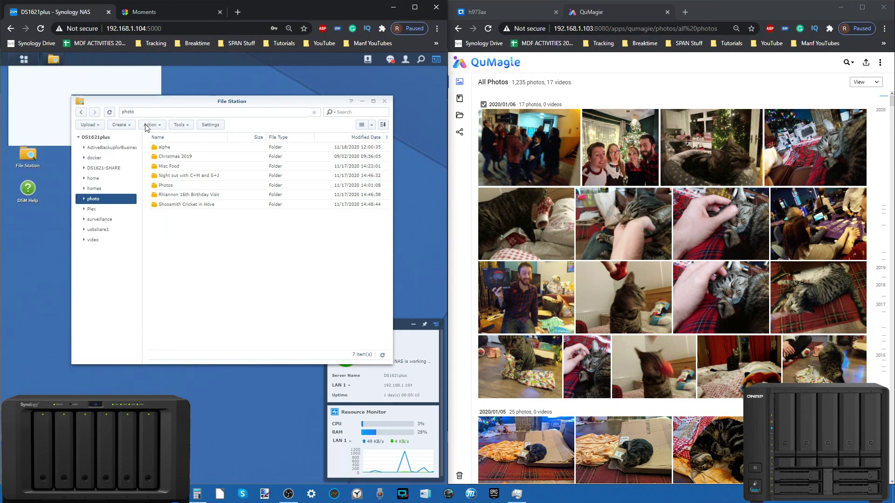
Step: Open home › Drive › Moments in File Station and show QuMagie's Folders page
click(98, 168)
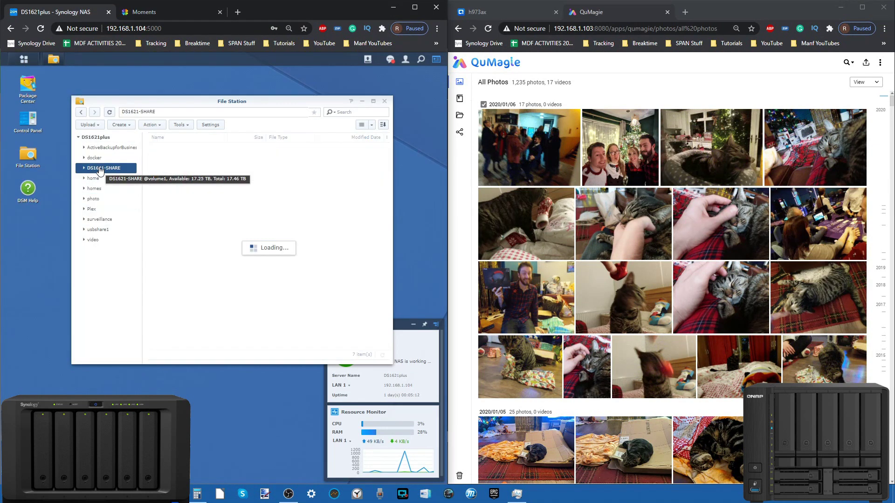
click(99, 181)
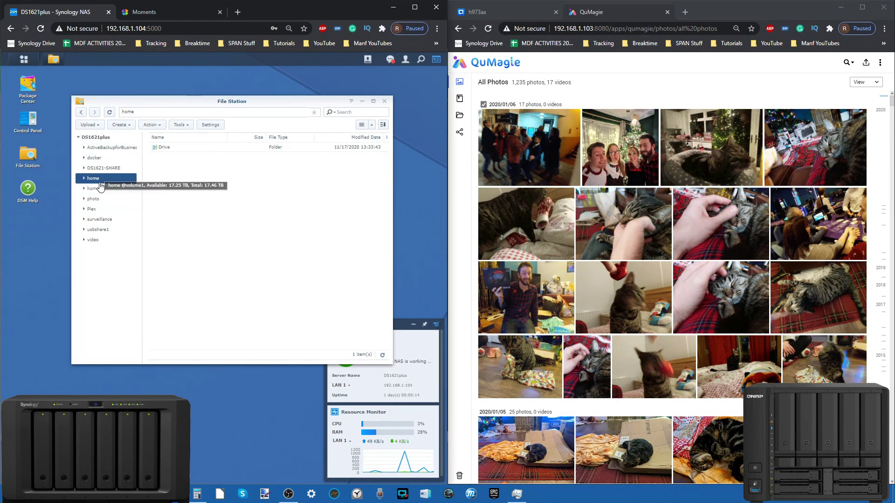
double_click(170, 148)
double_click(171, 147)
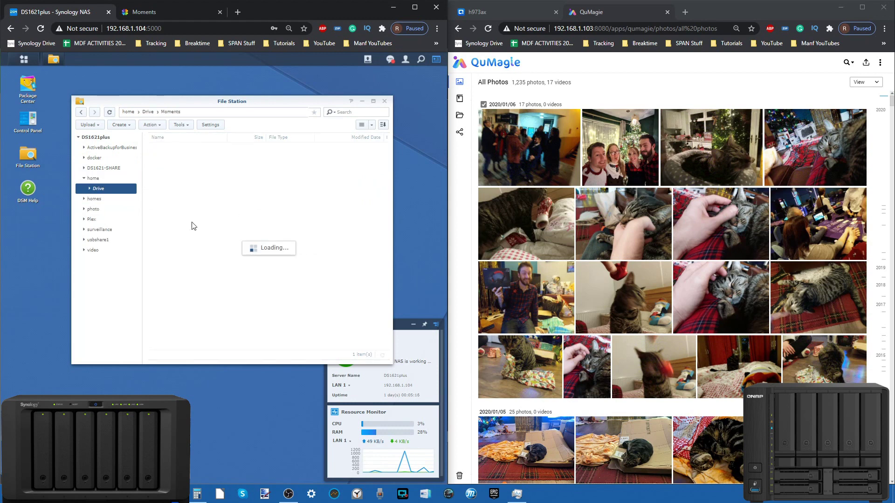
click(460, 116)
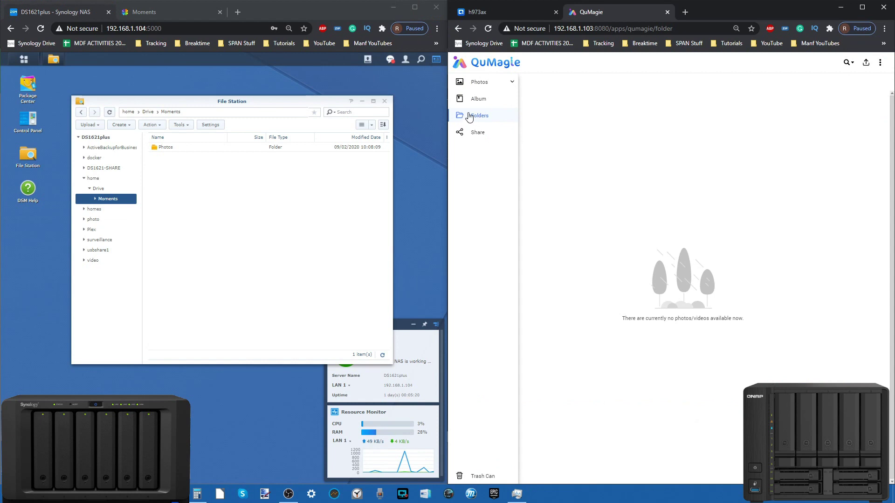
Step: Show QuMagie's album overview beside the Moments Albums page, then open Moments' People album
click(492, 101)
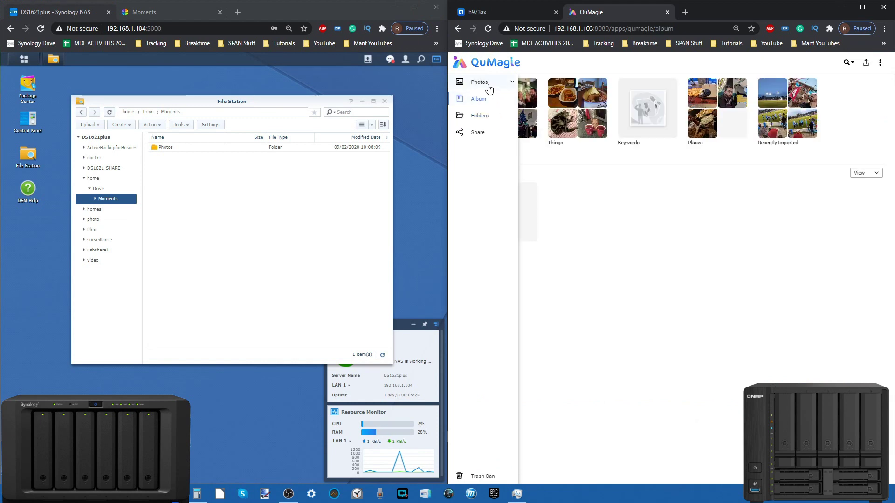
click(487, 84)
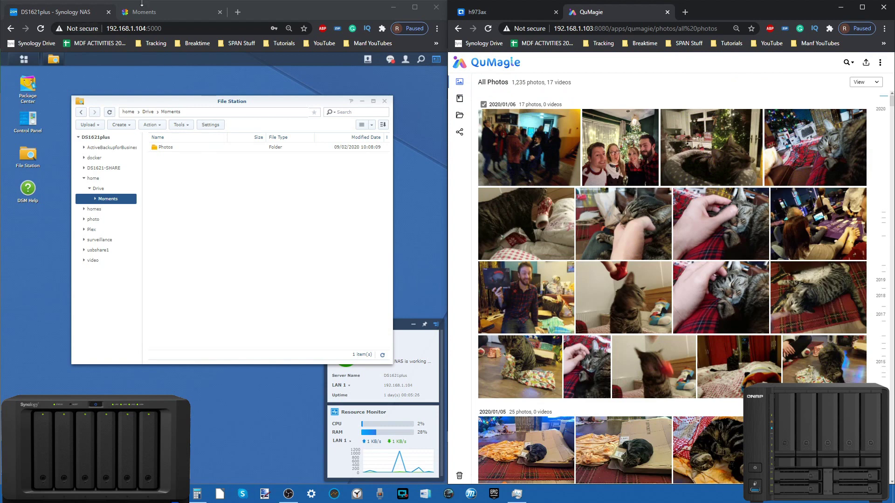
click(152, 18)
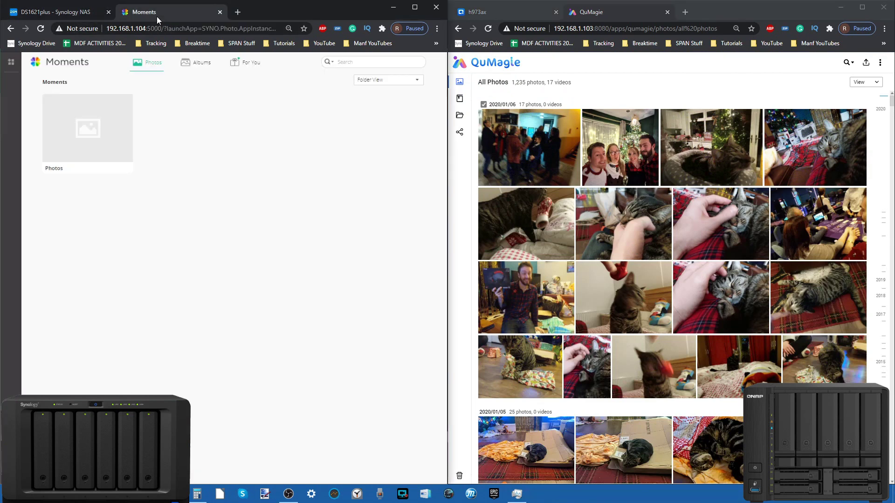
click(194, 69)
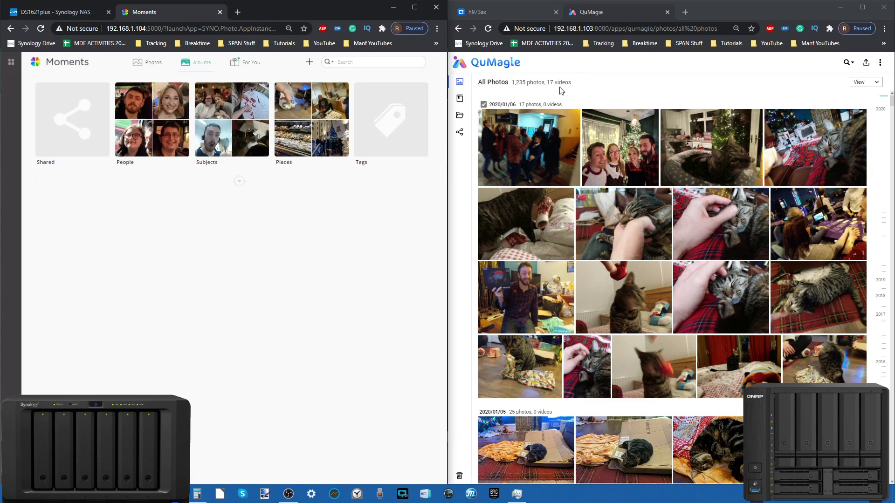
click(461, 100)
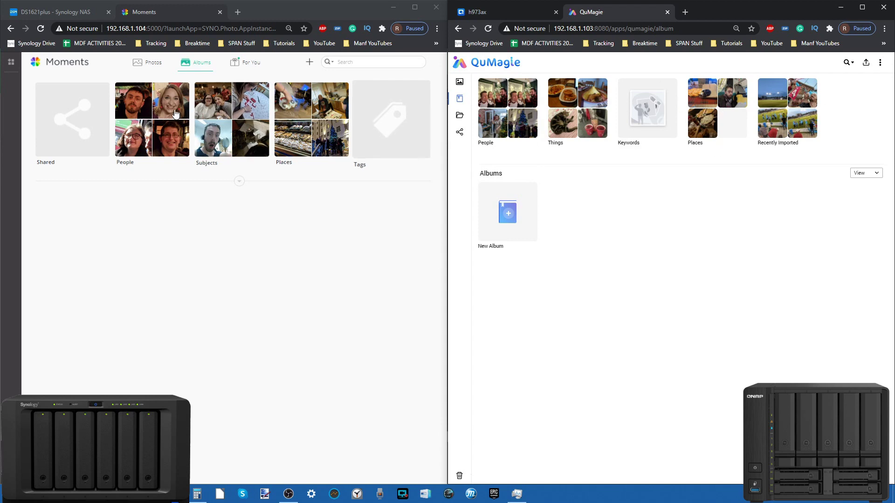
click(152, 119)
Step: Open QuMagie's People album, load all remaining Moments faces, and start naming the 117-photo group
click(502, 103)
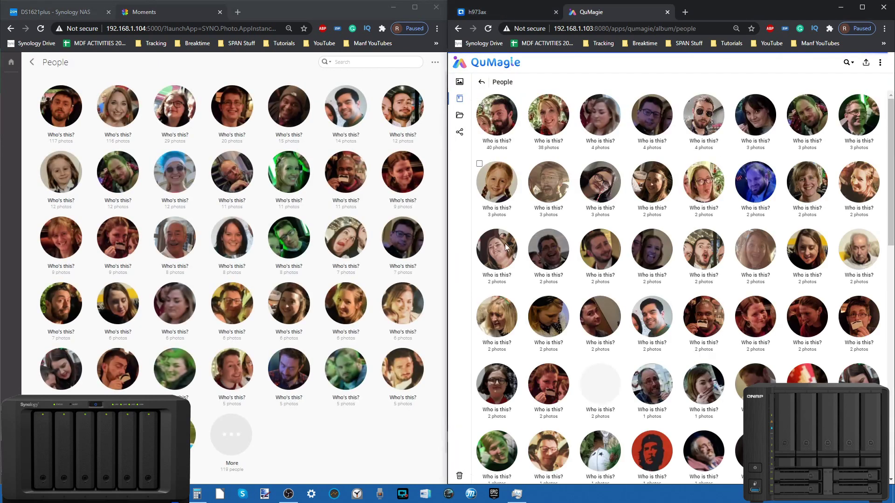
scroll(548, 206, down, 10)
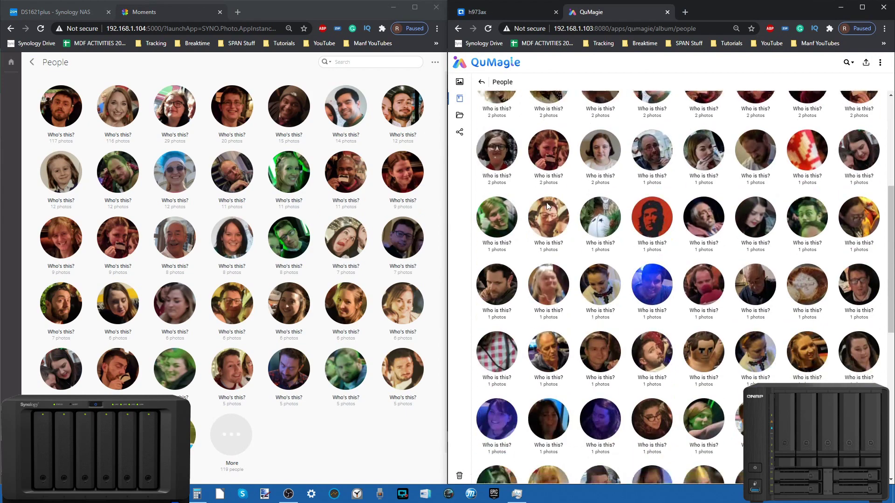
scroll(217, 202, down, 1)
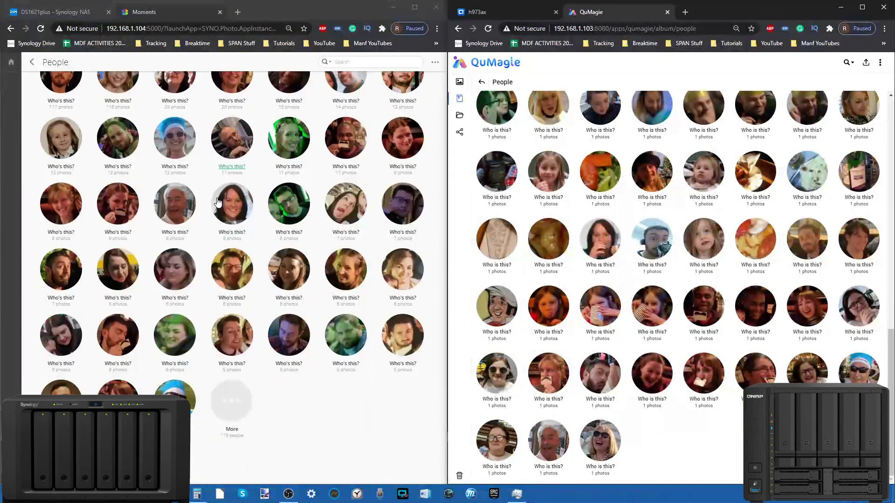
click(230, 408)
scroll(242, 271, down, 5)
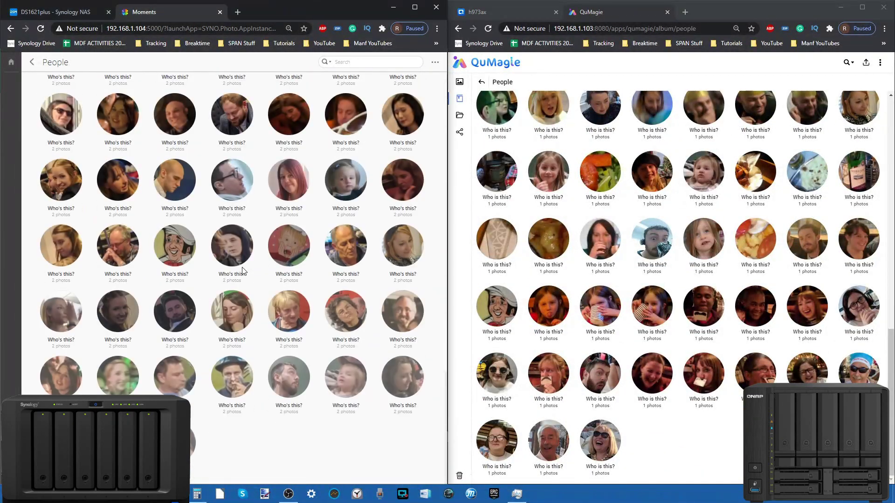
scroll(601, 317, up, 10)
scroll(606, 330, down, 10)
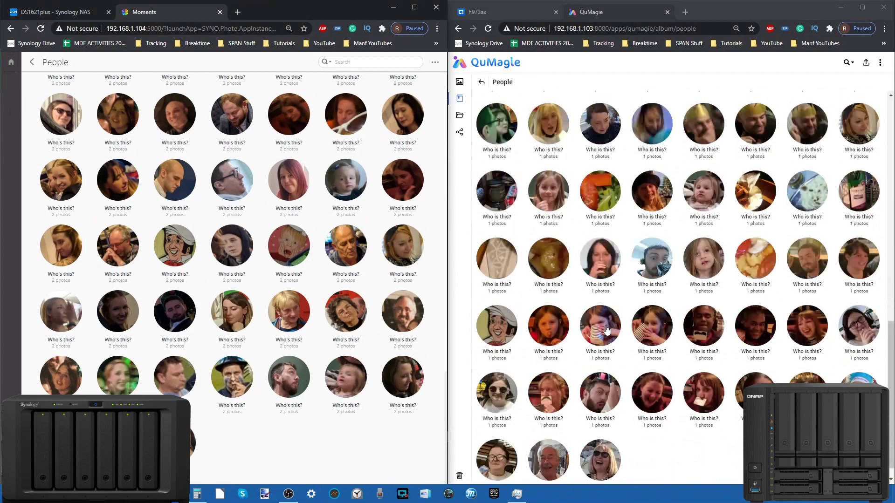
scroll(635, 386, up, 10)
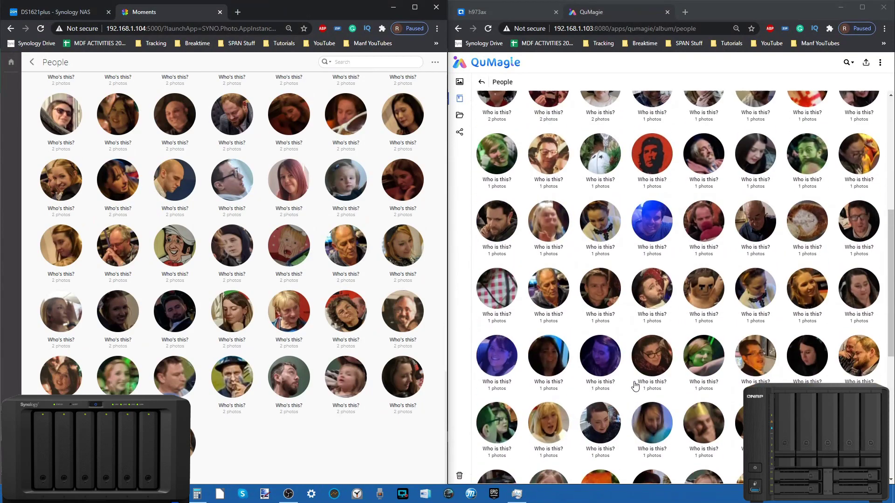
scroll(253, 408, up, 10)
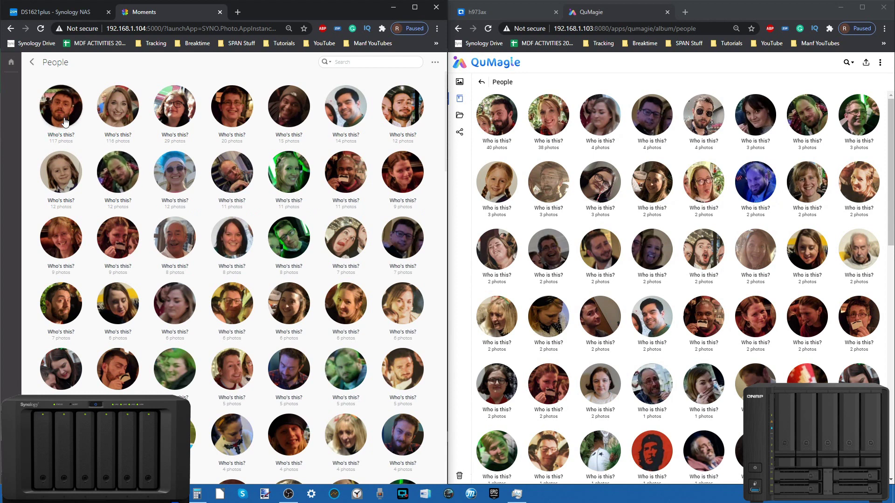
click(63, 135)
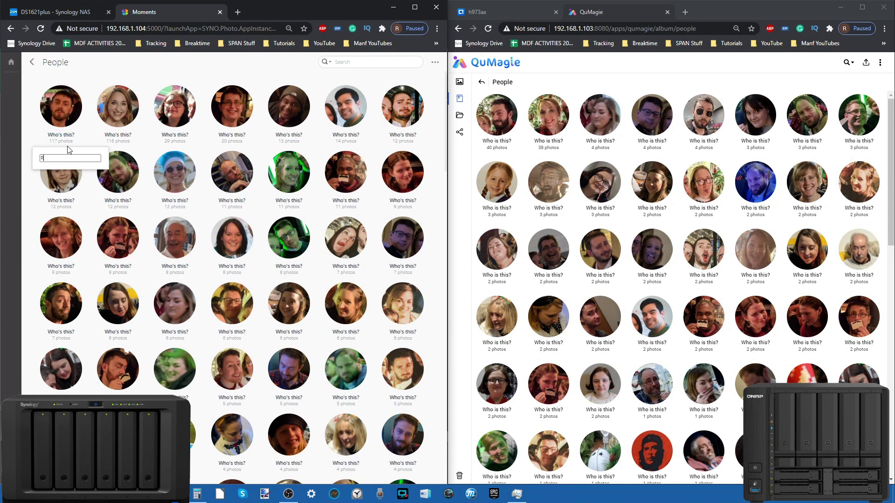
Step: Save the first face's name and merge the row 5, column 2 face into that person
key(Return)
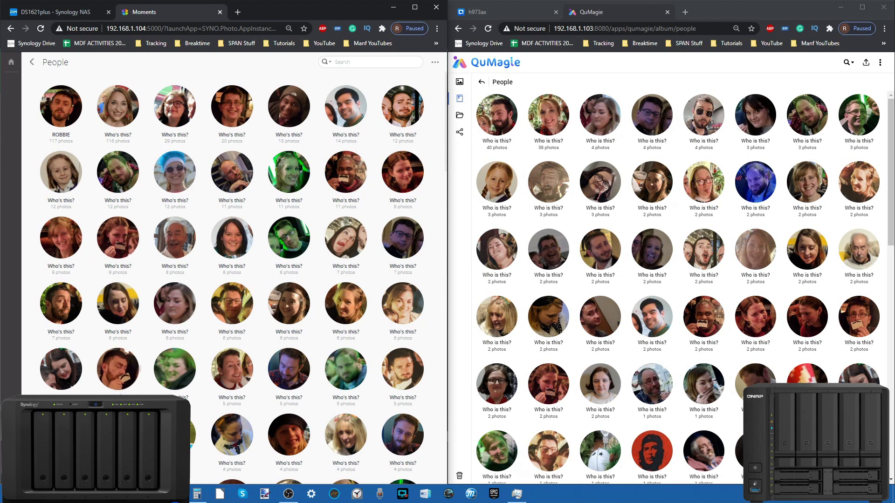
click(120, 396)
text(R)
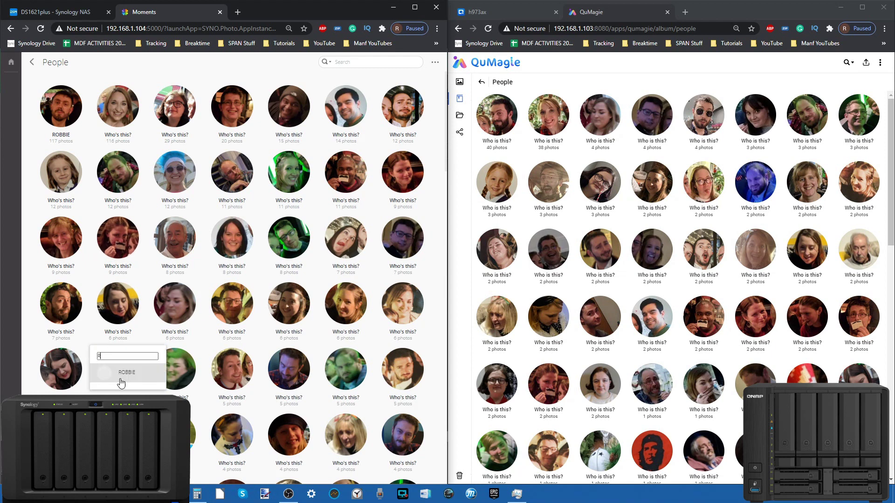
click(132, 377)
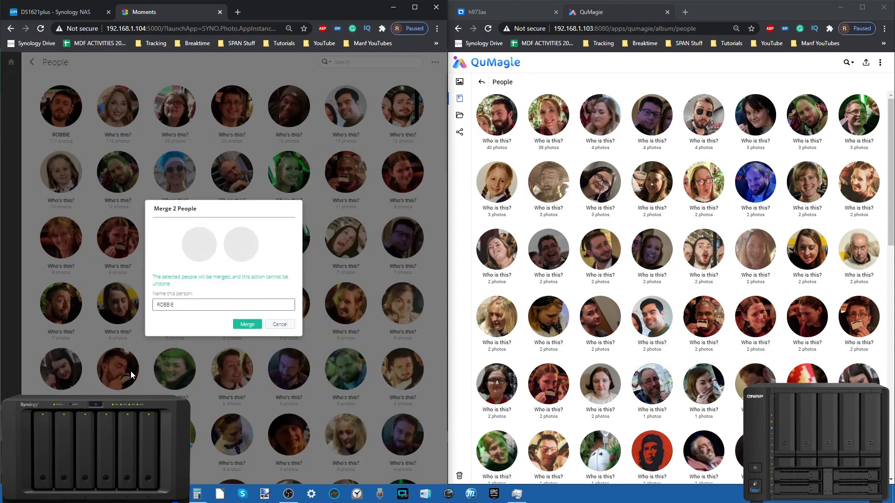
click(254, 324)
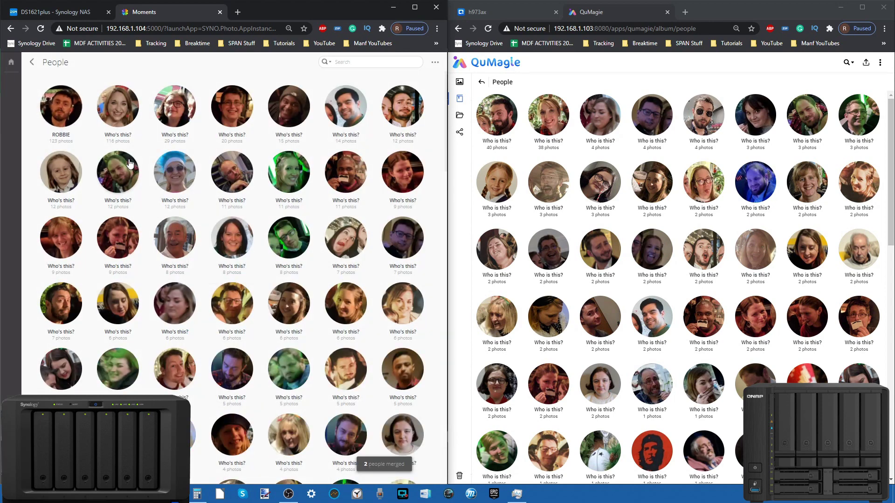
Step: Review the named person's photos, then return to the people grid
click(61, 106)
scroll(268, 247, down, 10)
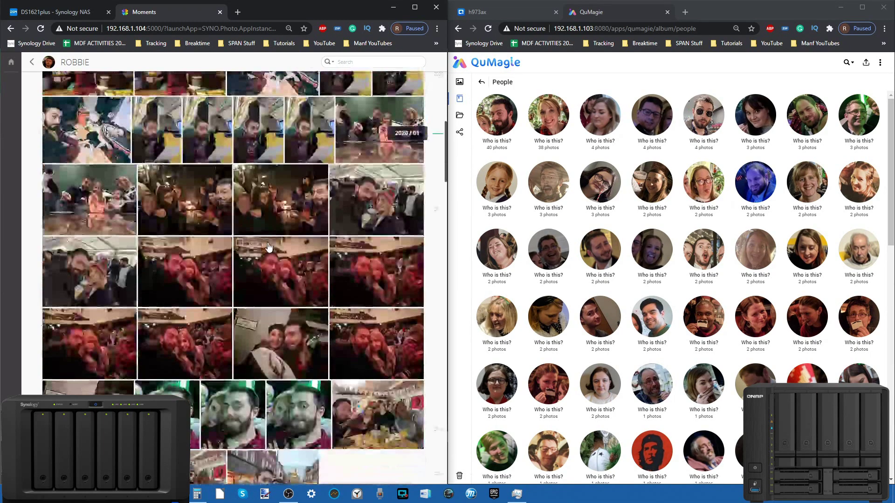
scroll(268, 247, up, 10)
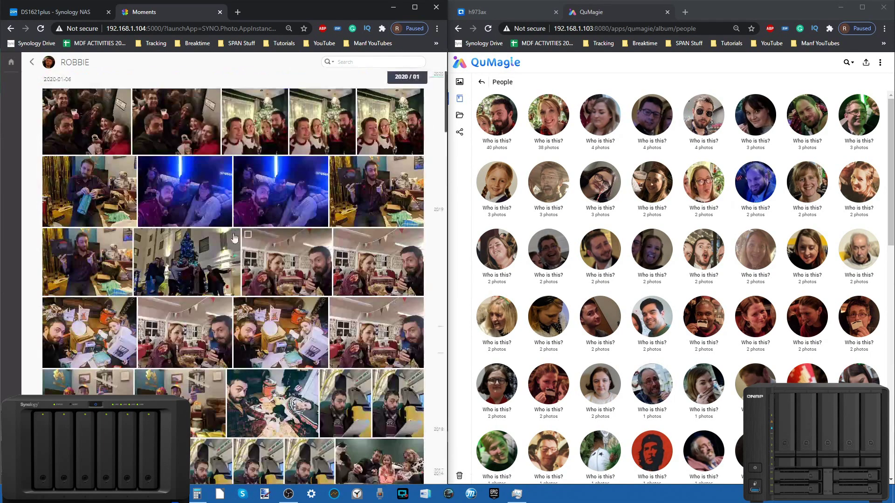
click(31, 62)
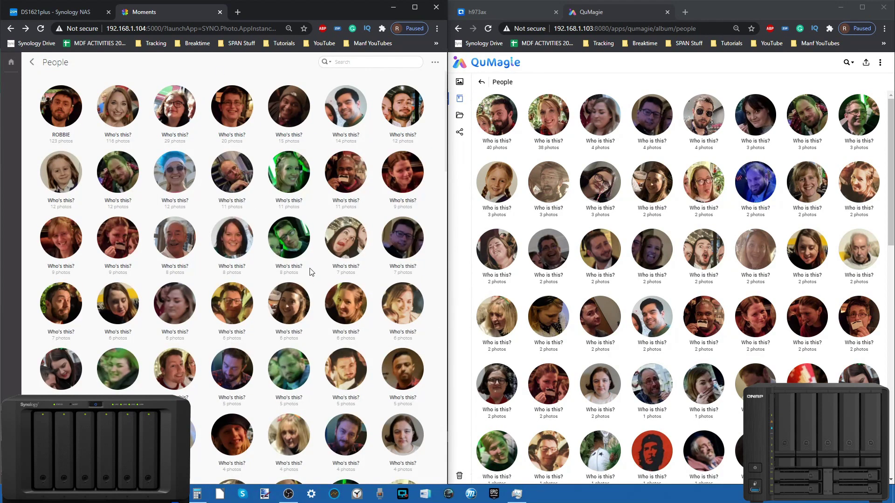
Step: Name the fourth face and search for photos containing both named people
click(233, 135)
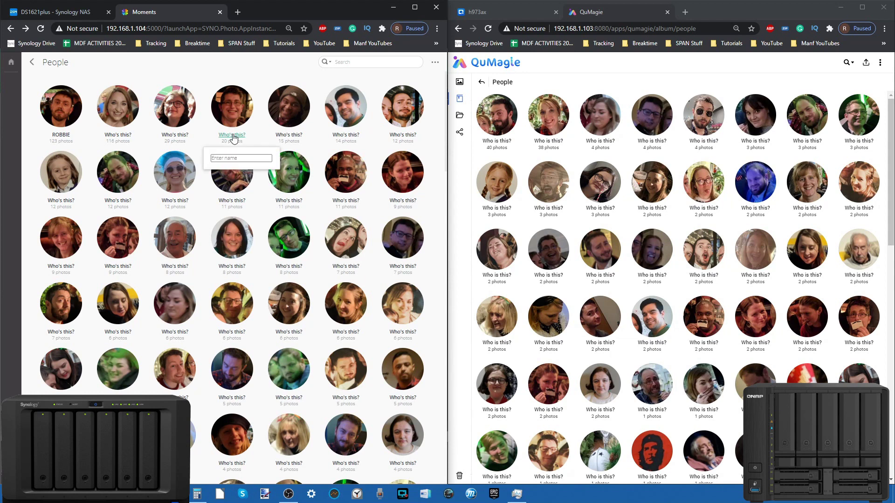
key(Return)
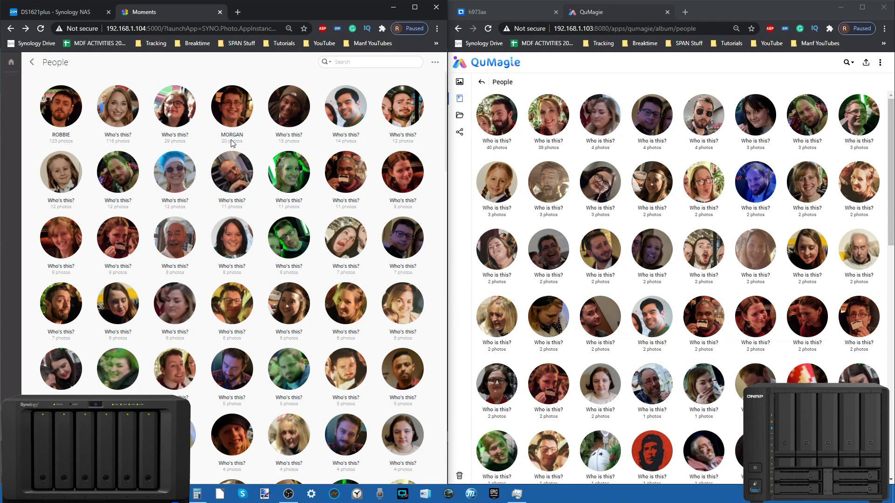
click(378, 63)
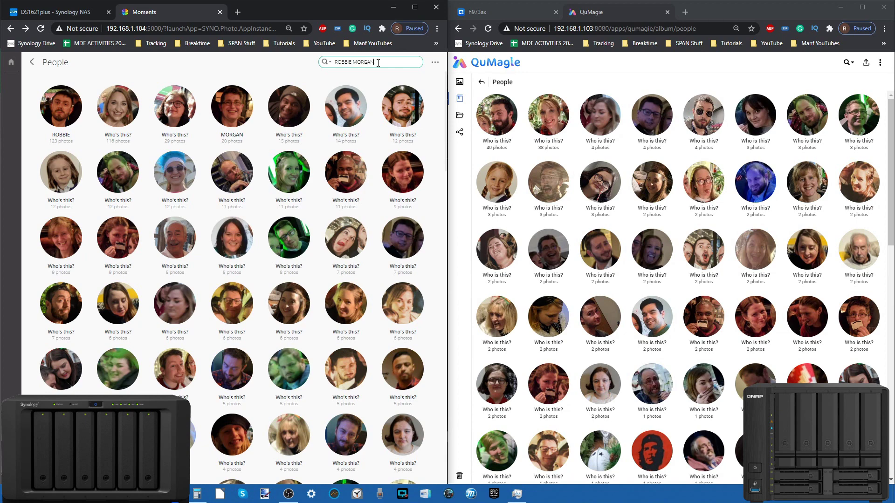
key(Return)
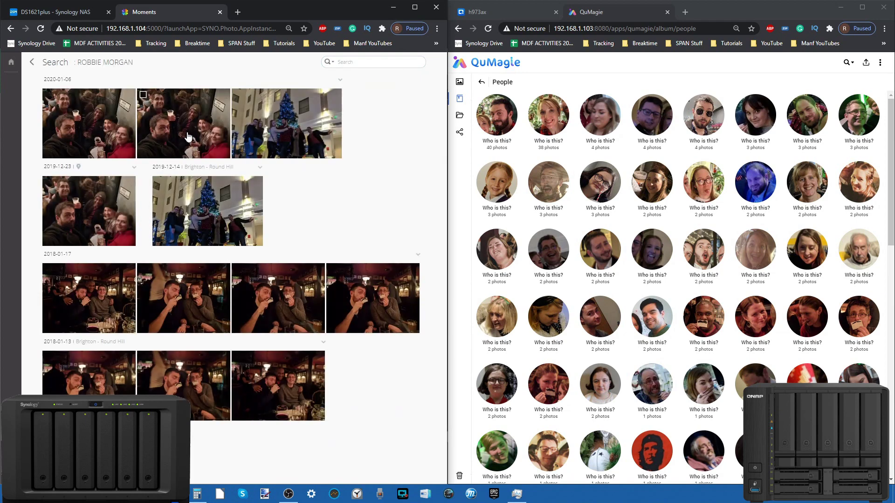
Step: View a matching photo and the next one, then return to the people grid
click(183, 295)
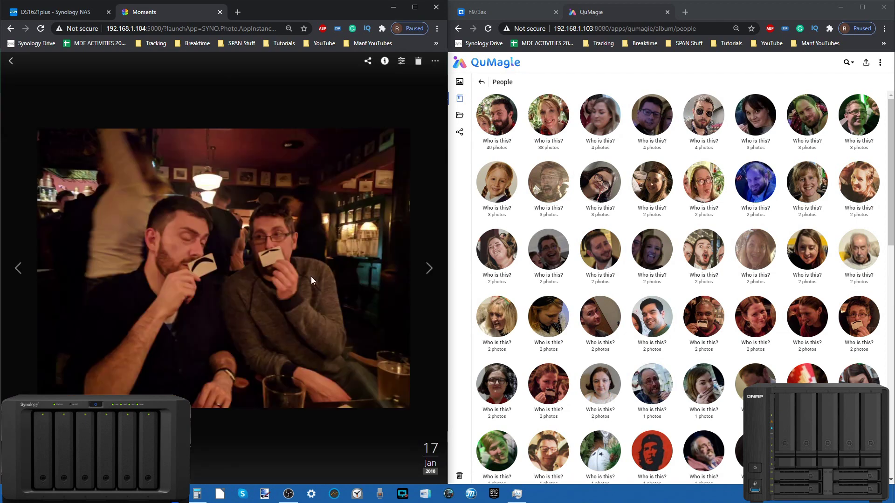
click(429, 268)
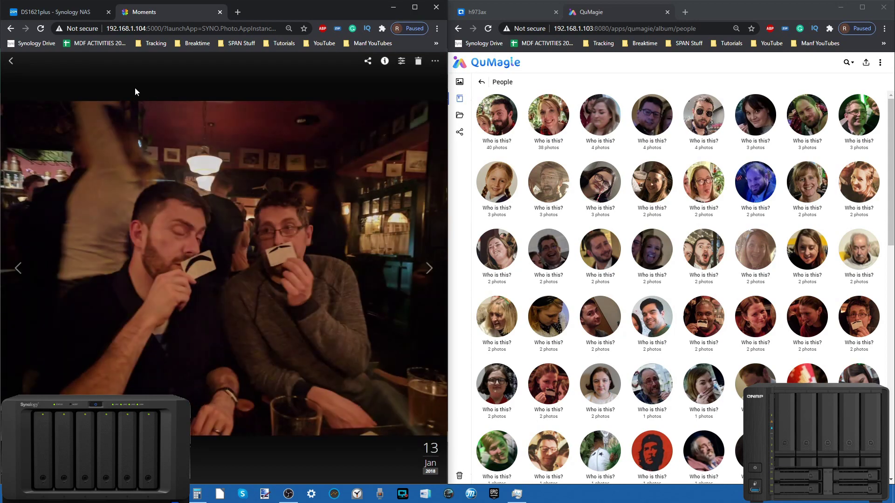
click(10, 61)
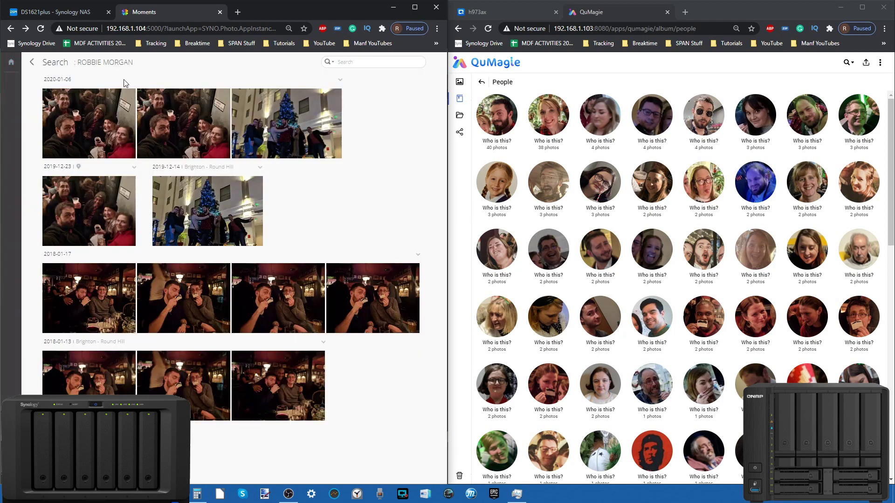
click(38, 61)
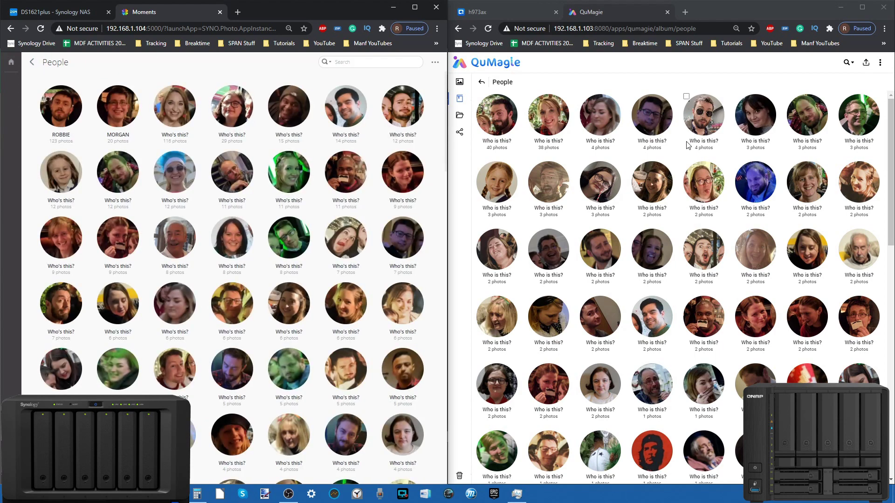
Step: Apply the suggested name to QuMagie's first face and view its album, including the 2018/01/13 pub photo
click(496, 141)
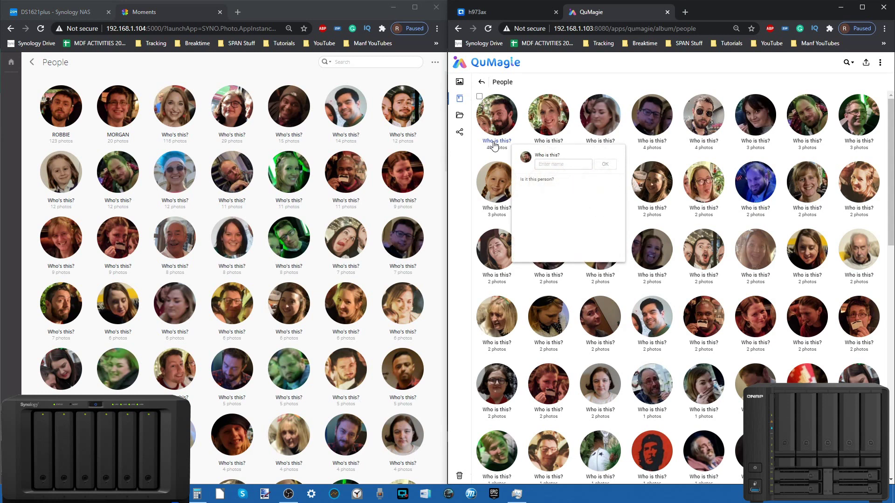
text(Robbie)
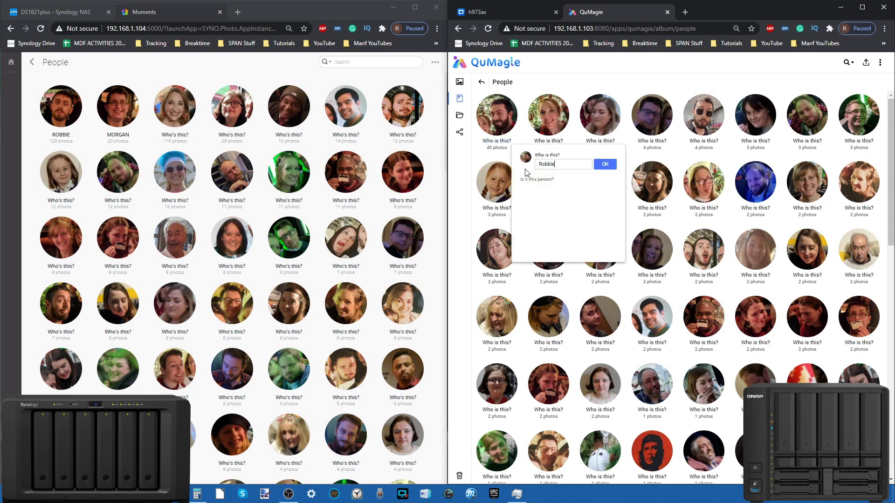
key(Return)
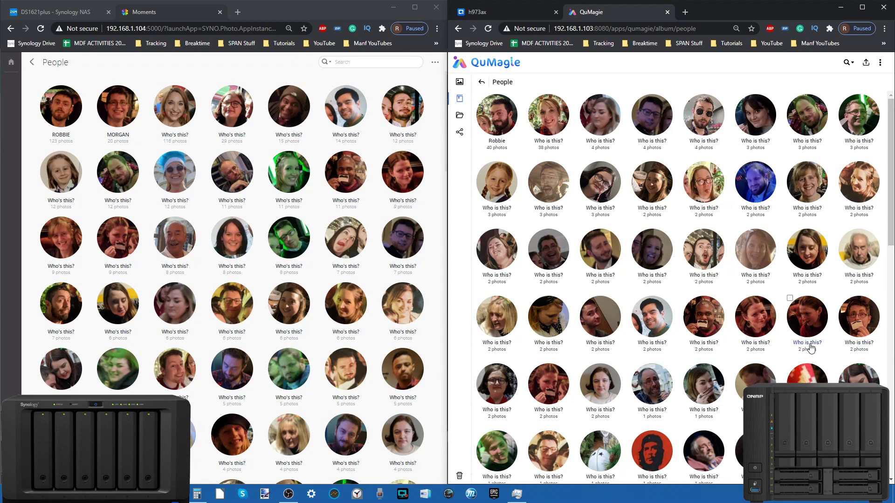
click(508, 123)
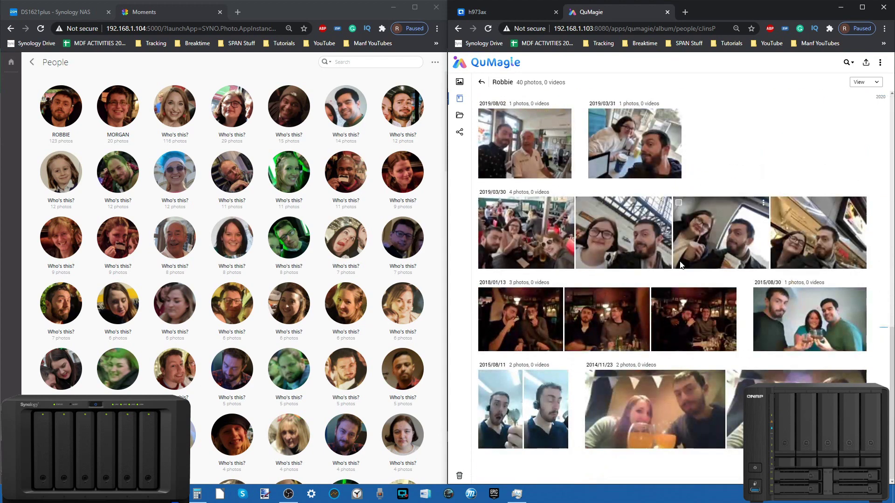
right_click(680, 264)
click(516, 322)
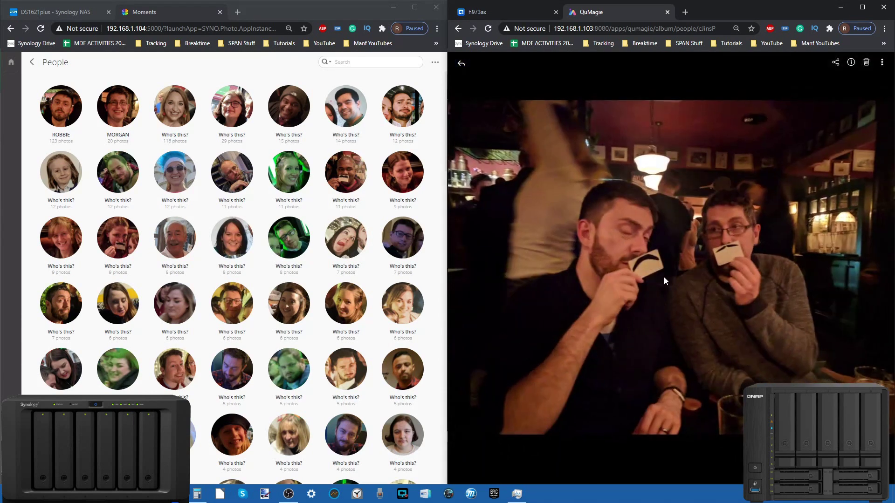
click(461, 66)
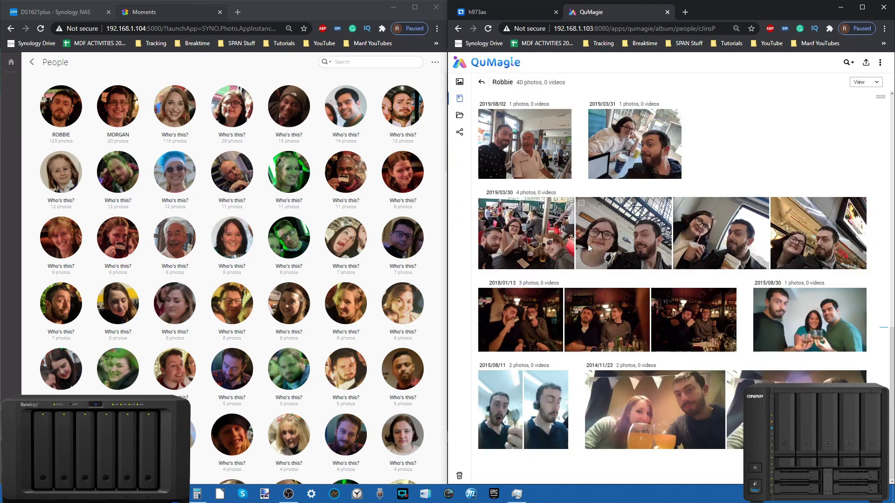
click(482, 83)
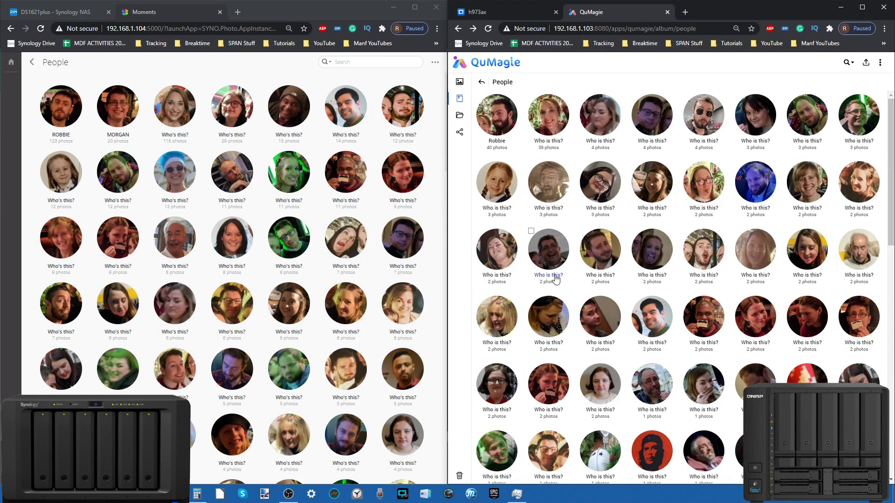
Step: Name the top-right face and merge another unnamed face into that second person
click(860, 143)
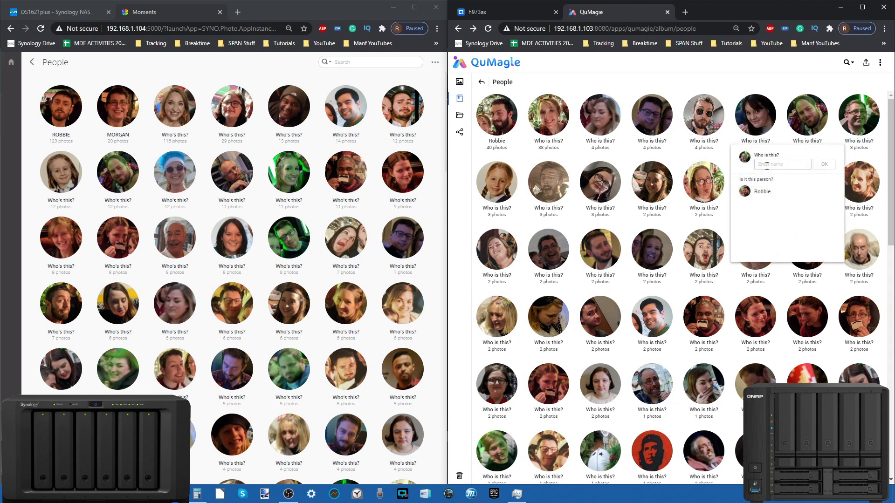
text(morgan)
key(Return)
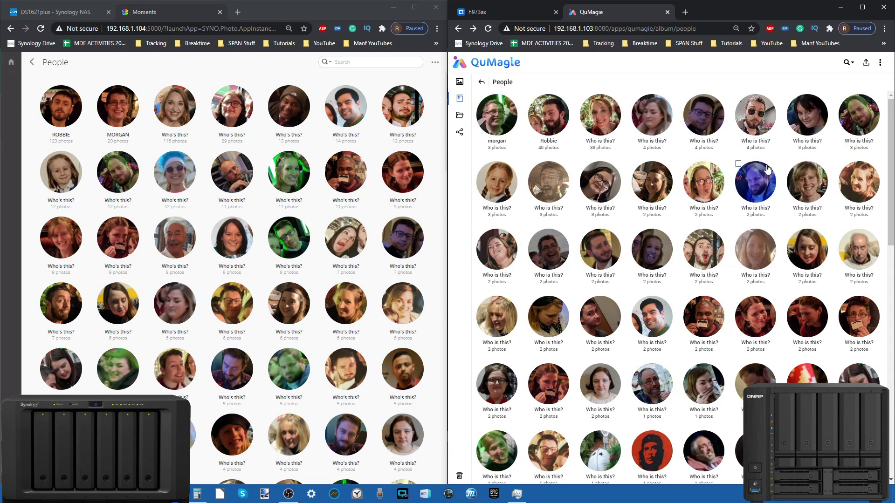
scroll(703, 314, down, 1)
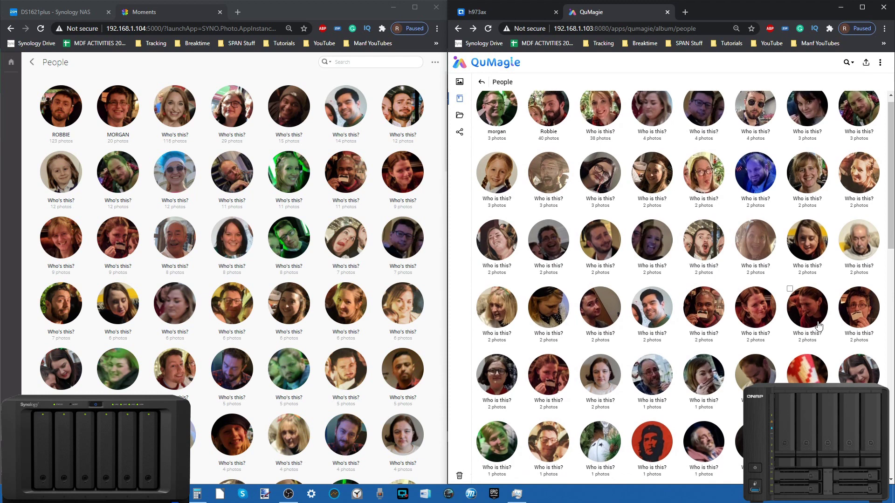
click(854, 333)
text(m)
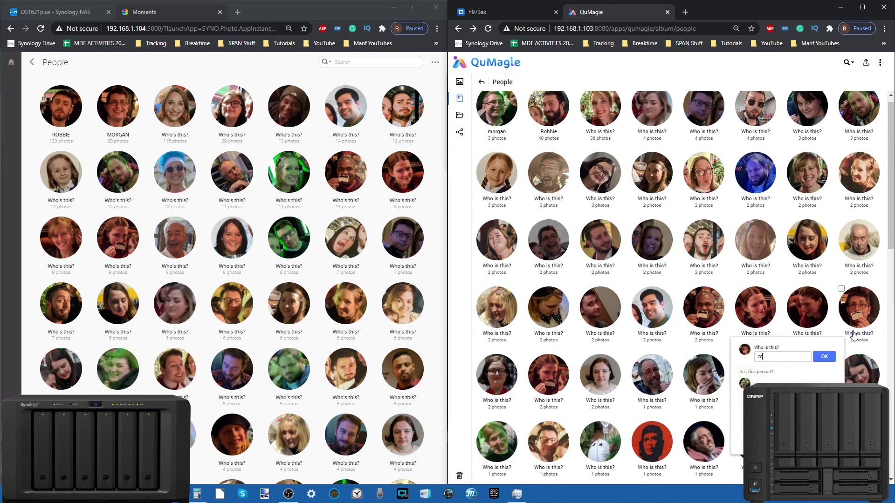
text(o)
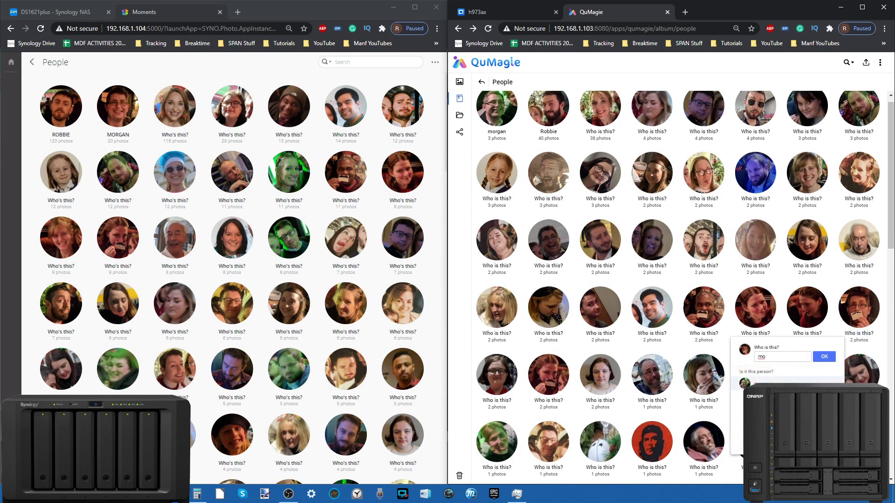
click(739, 381)
scroll(605, 189, up, 1)
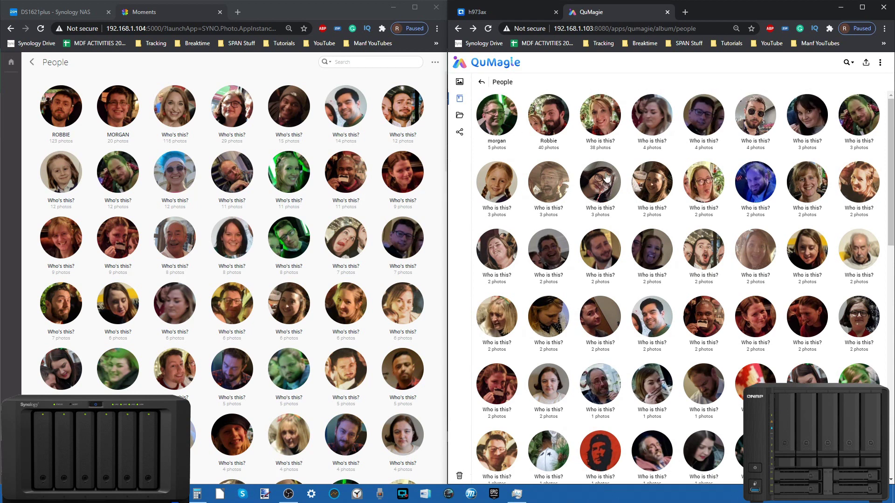
click(848, 62)
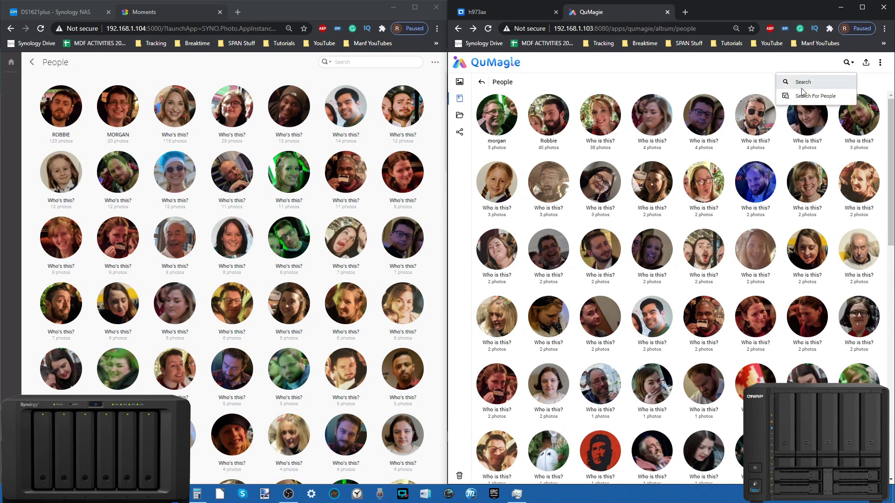
Step: Try QuMagie's sample-photo people search and a title search, then go to the albums overview
click(812, 96)
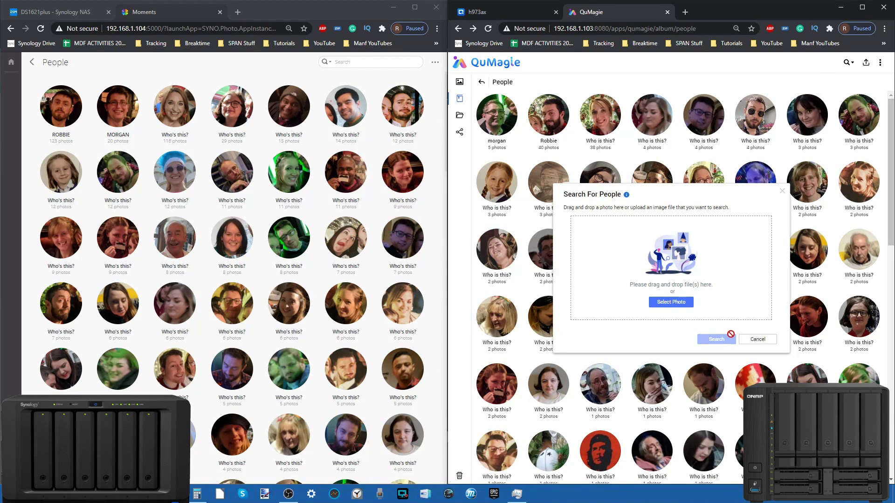
click(757, 339)
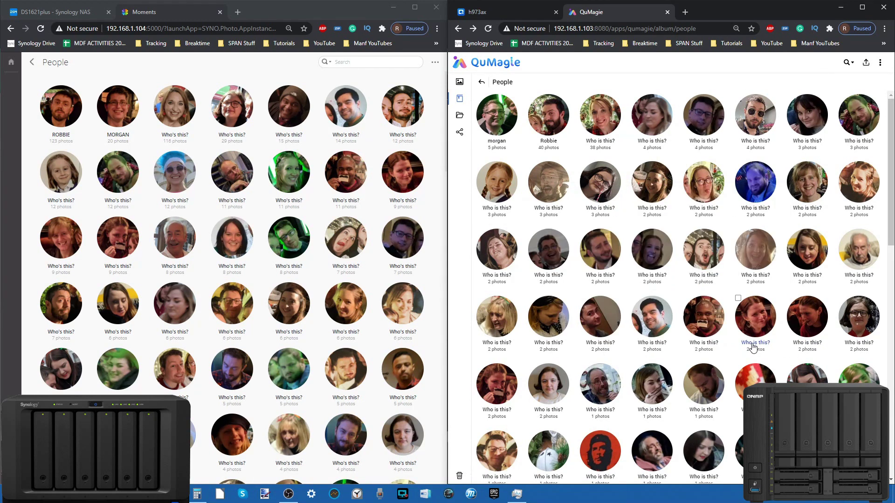
click(847, 62)
click(814, 81)
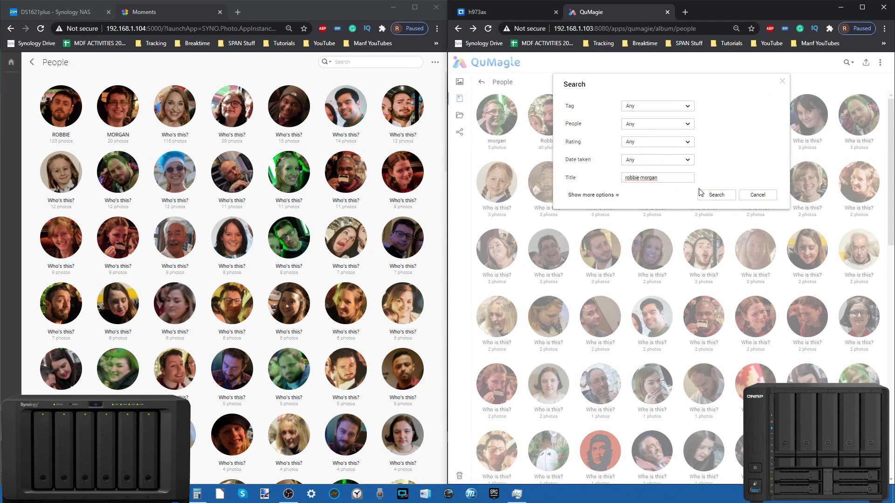
click(723, 195)
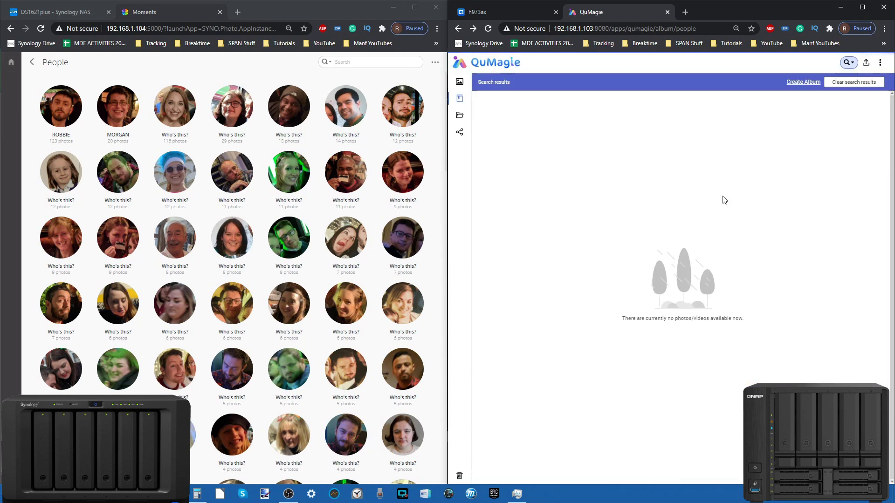
click(465, 100)
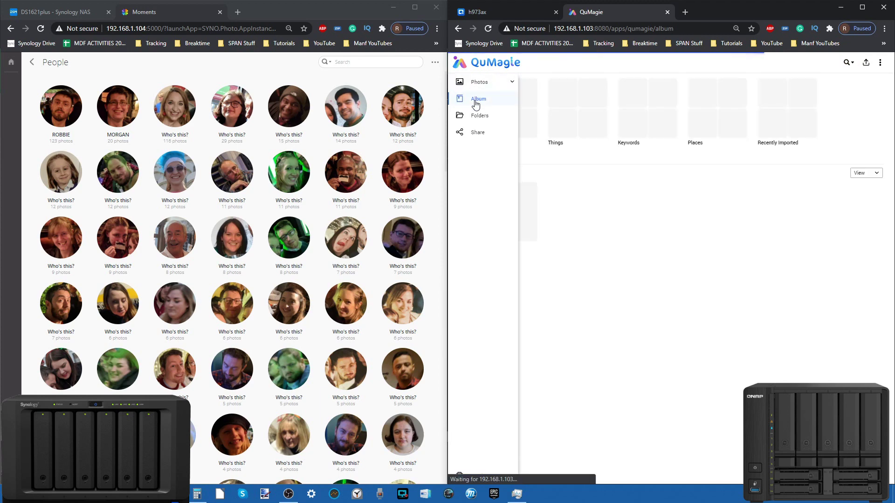
Step: Search with People set to 'Search using any criteria', including both named people, then return to Albums
click(507, 118)
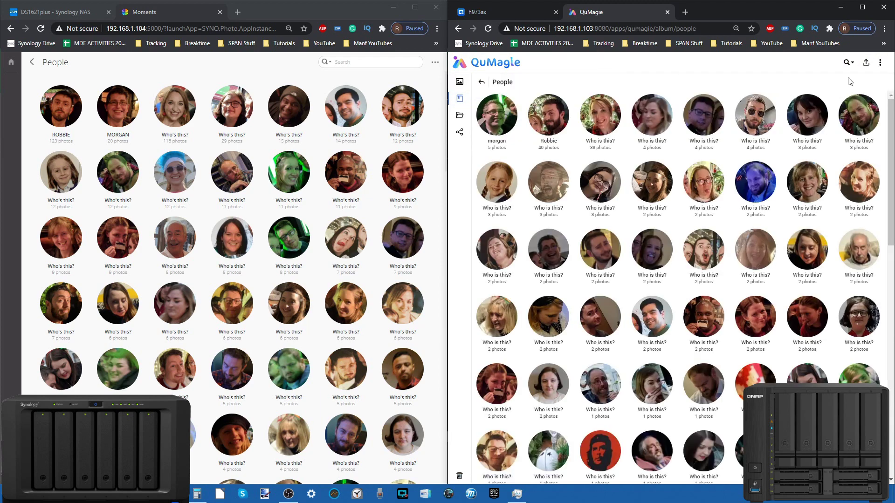
click(848, 62)
click(824, 82)
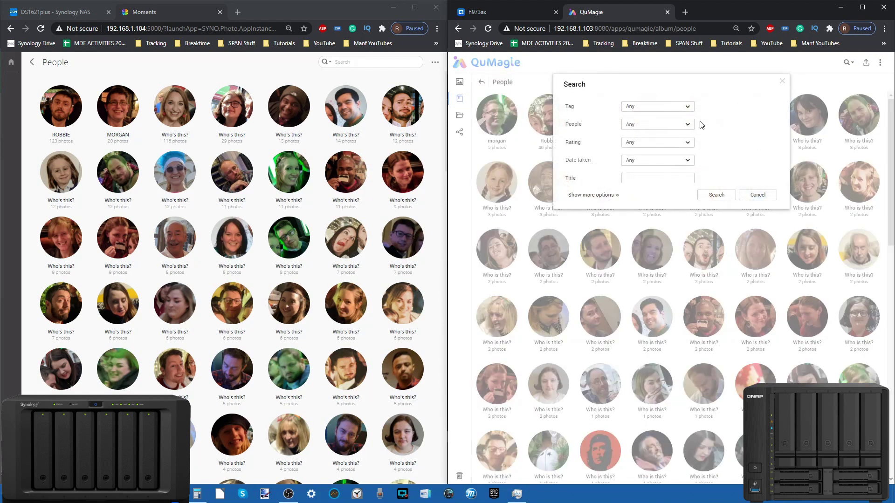
click(663, 126)
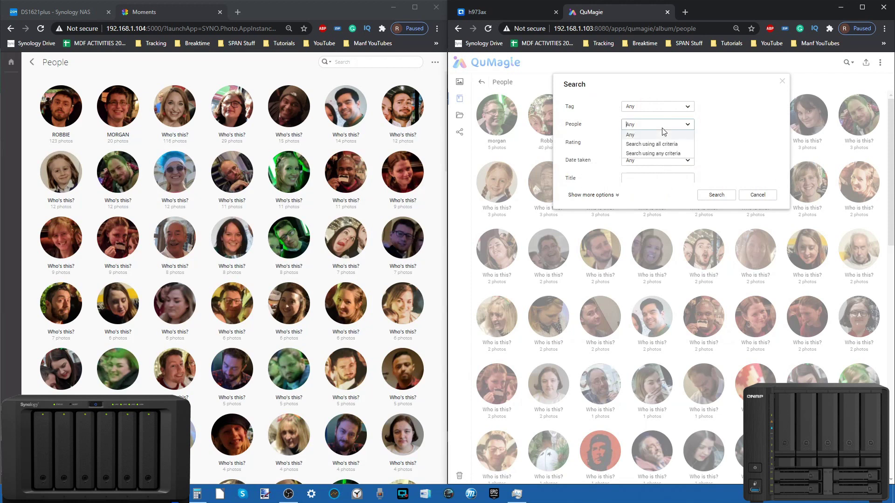
click(675, 154)
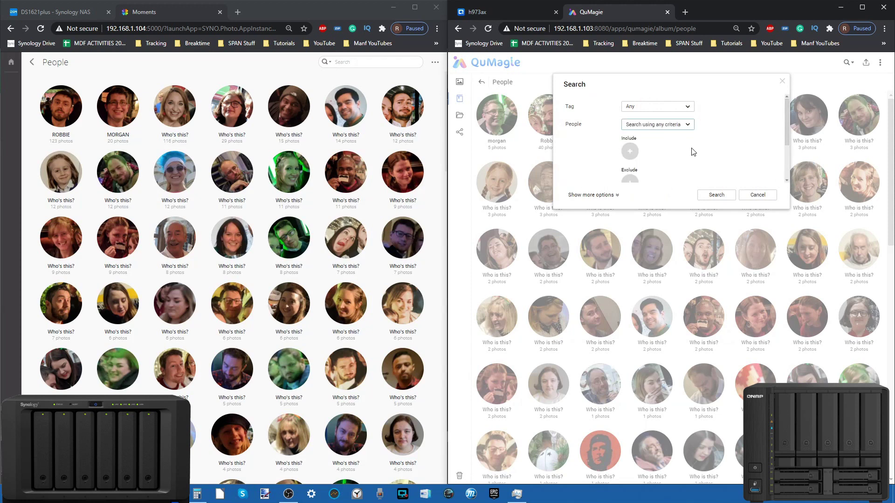
scroll(662, 140, down, 1)
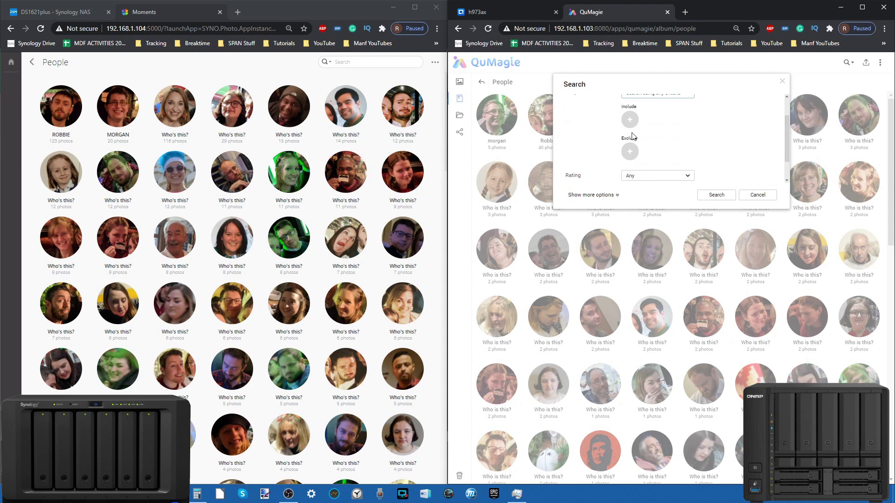
click(631, 125)
click(615, 109)
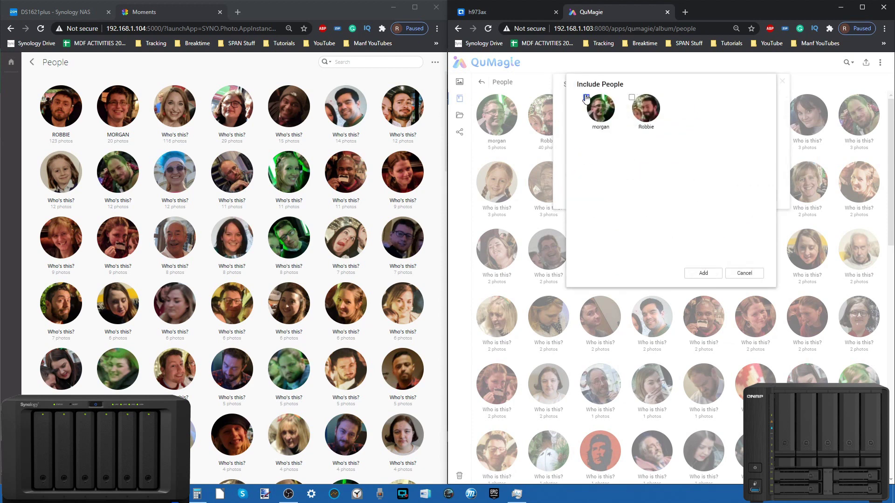
click(630, 100)
click(711, 274)
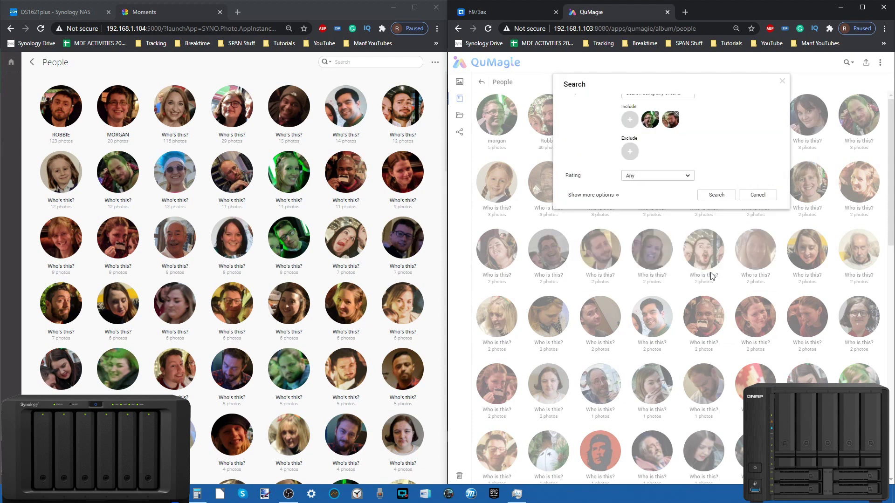
click(706, 197)
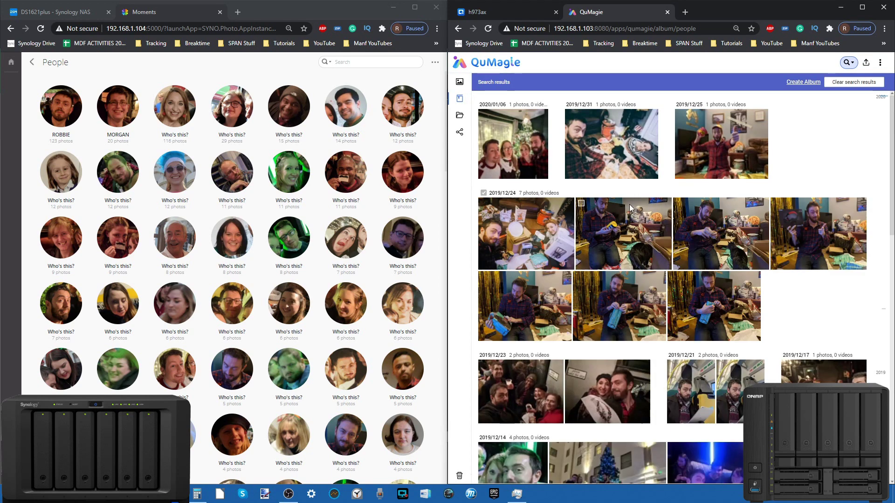
click(464, 98)
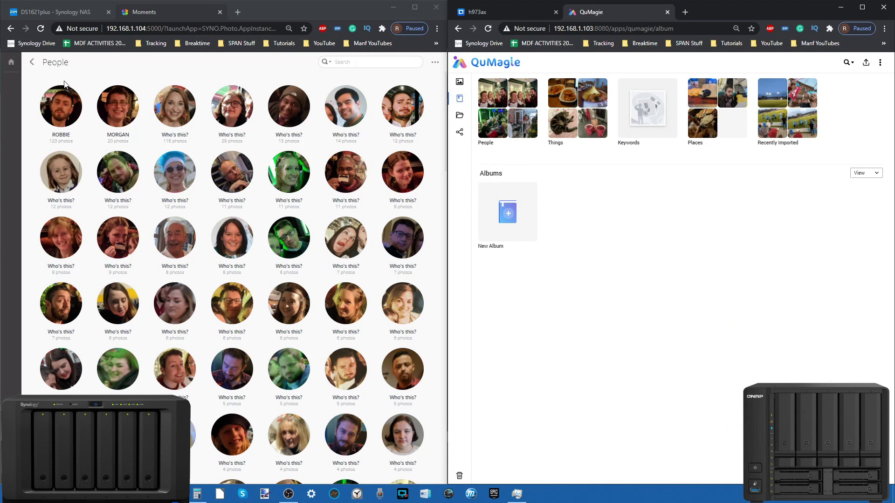
Step: Open Moments' Subjects album and QuMagie's Things category and browse their categories
click(31, 62)
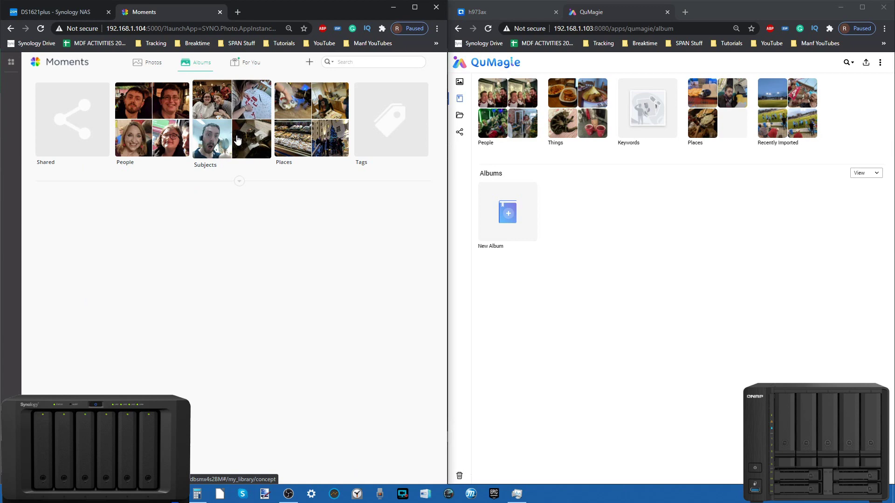
click(209, 123)
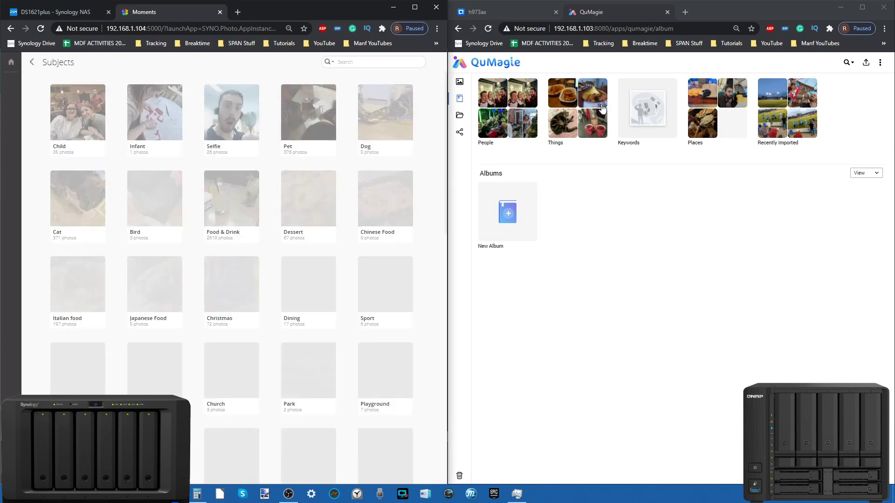
click(602, 108)
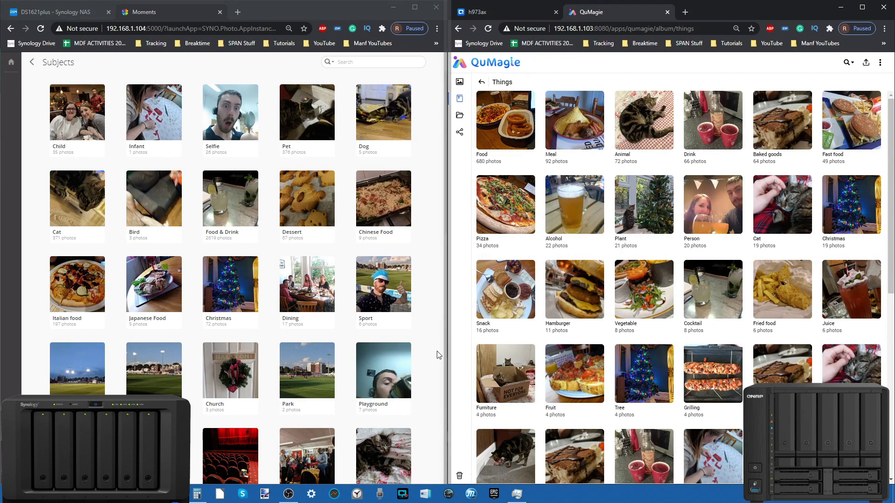
scroll(266, 312, down, 10)
scroll(267, 312, down, 2)
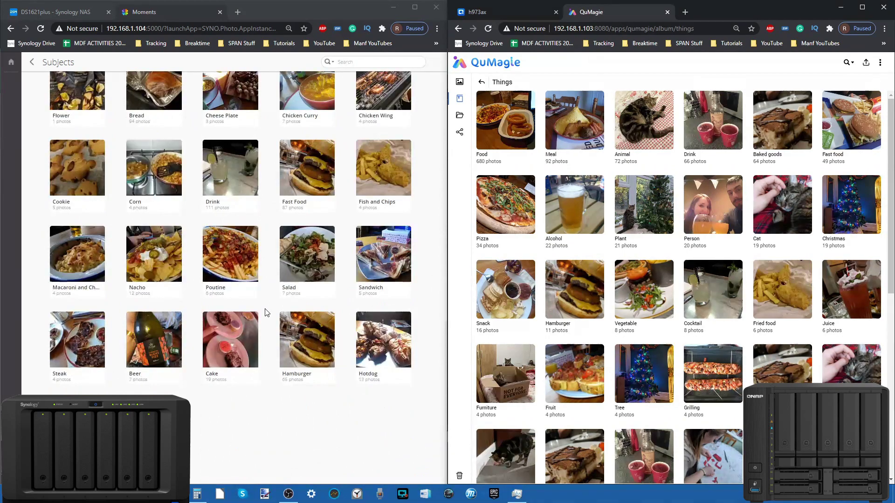
scroll(653, 255, down, 8)
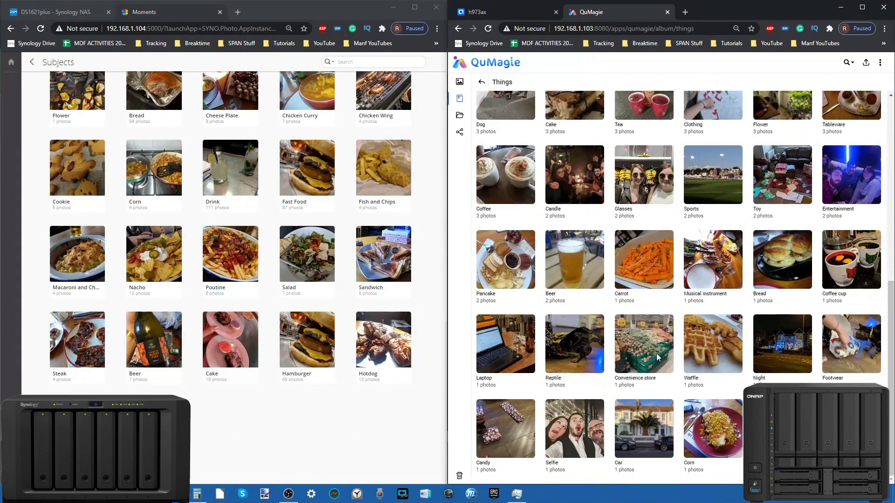
scroll(220, 291, up, 12)
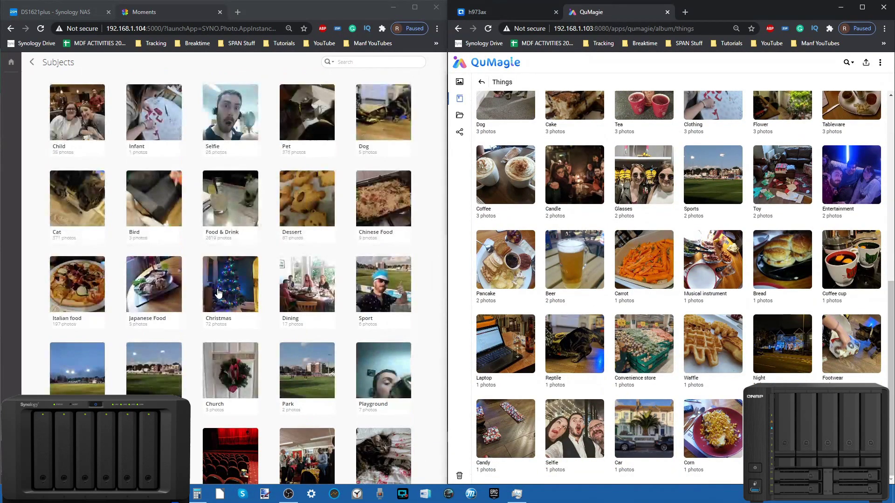
scroll(619, 241, up, 8)
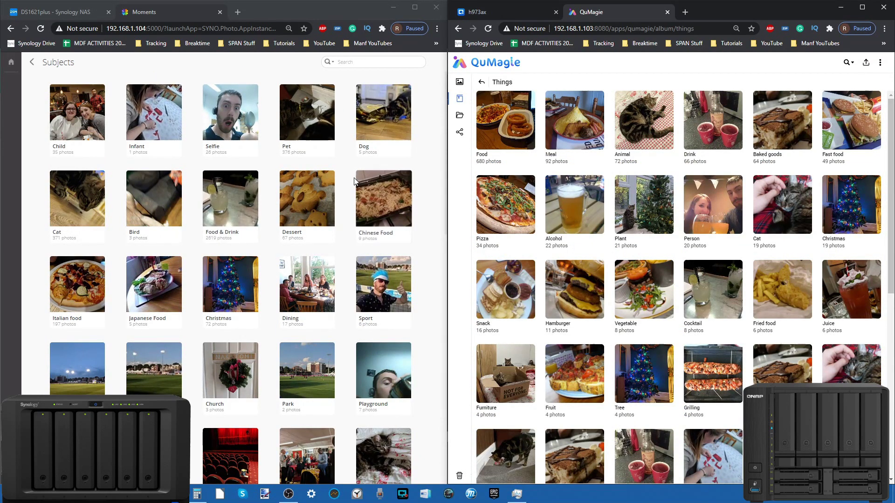
scroll(354, 181, down, 3)
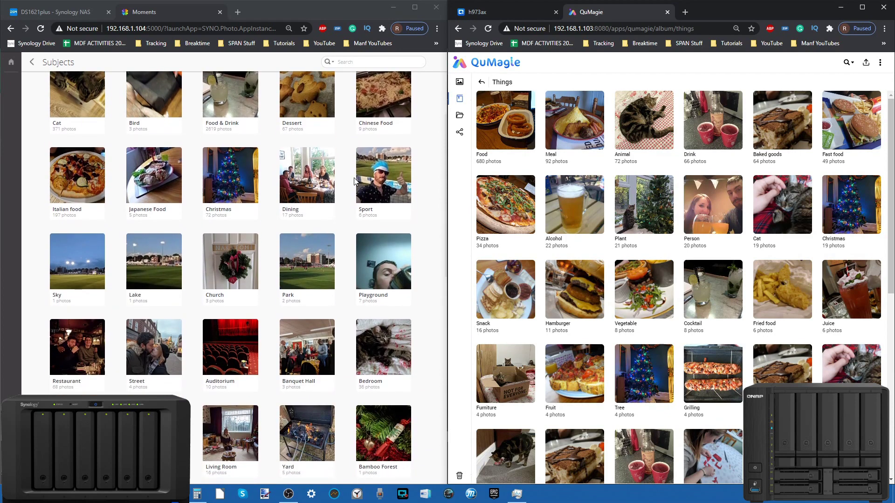
scroll(354, 181, down, 10)
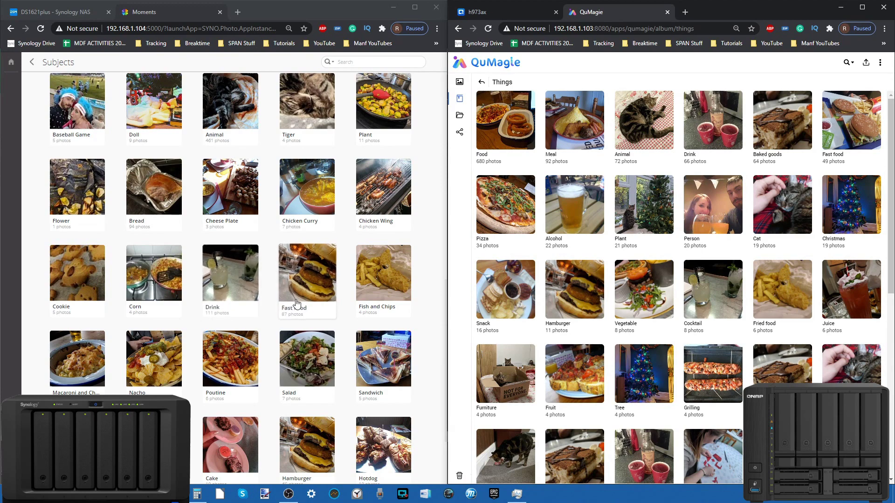
Step: View Moments' Fast Food subject album and a 'burger' photo search, returning to Subjects
click(307, 281)
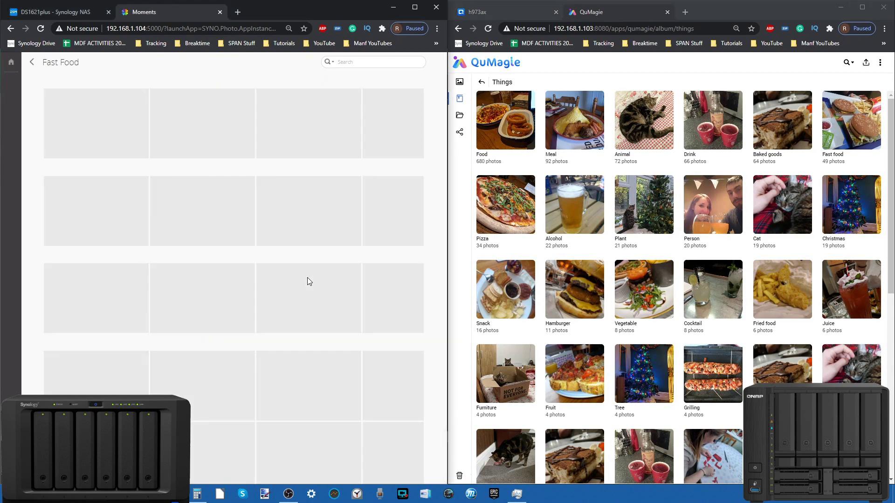
scroll(213, 239, down, 10)
scroll(214, 241, up, 10)
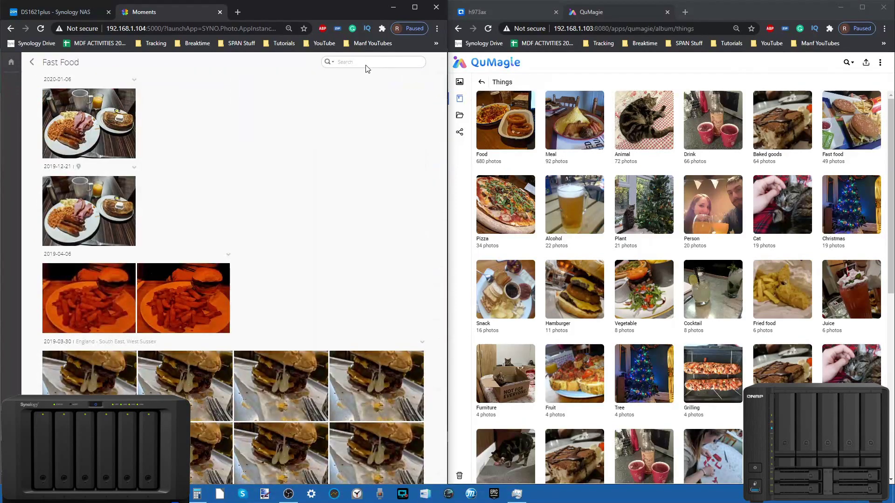
click(32, 62)
click(387, 62)
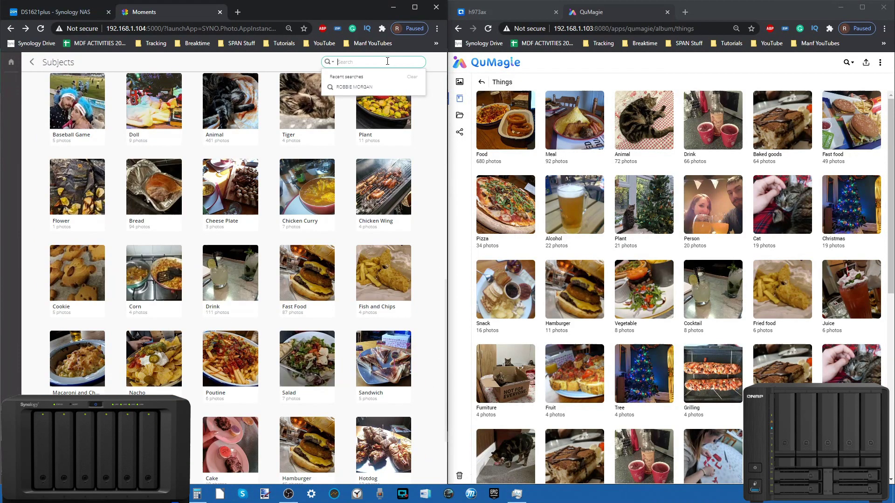
text(burger)
key(Return)
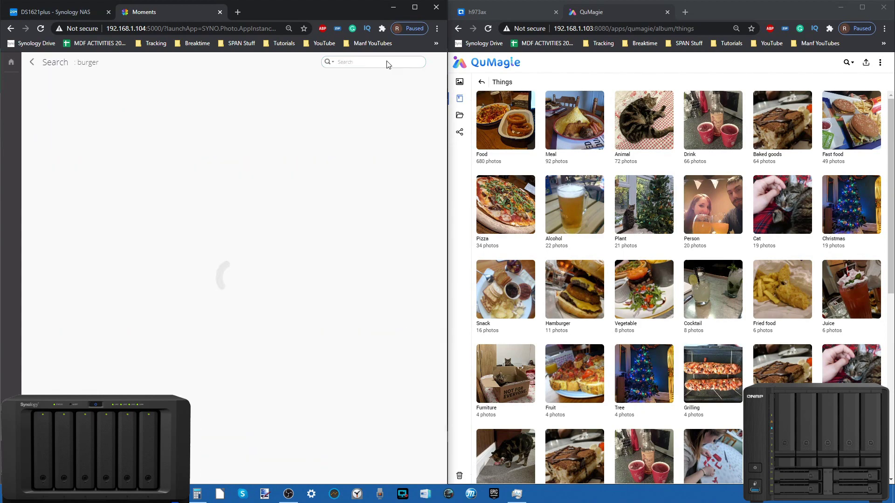
scroll(193, 281, down, 10)
scroll(194, 281, up, 10)
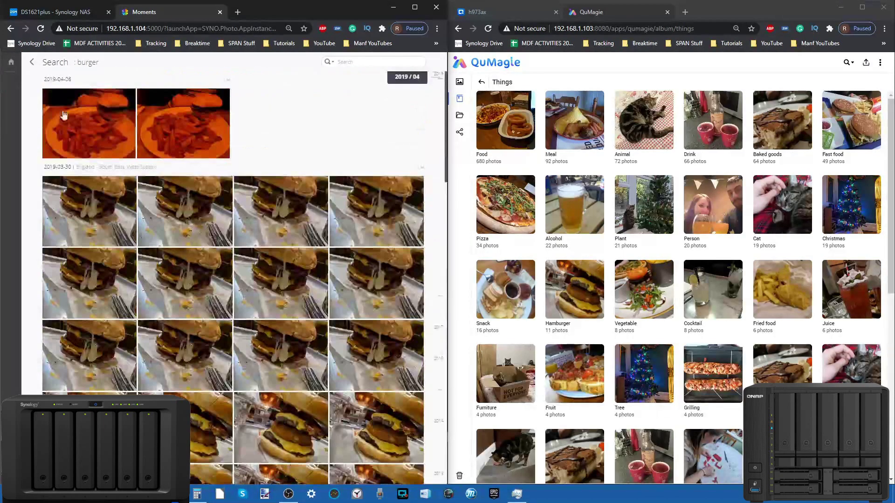
click(36, 67)
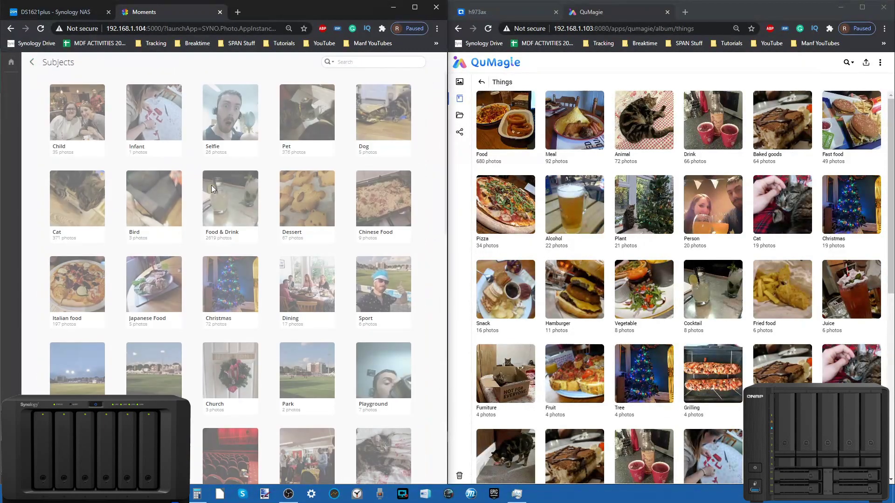
Step: Browse the Subjects list, then view QuMagie's Fast food album and return to Things
scroll(245, 233, down, 10)
scroll(246, 234, up, 5)
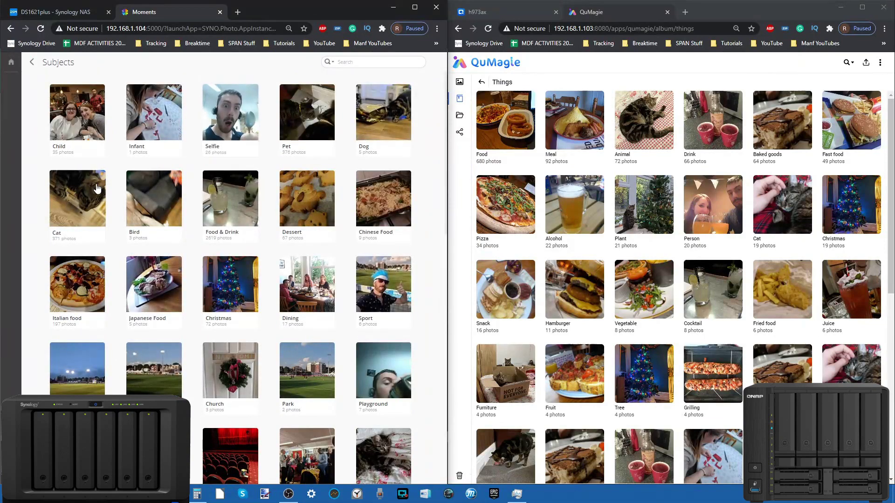
scroll(214, 264, down, 4)
scroll(214, 263, down, 10)
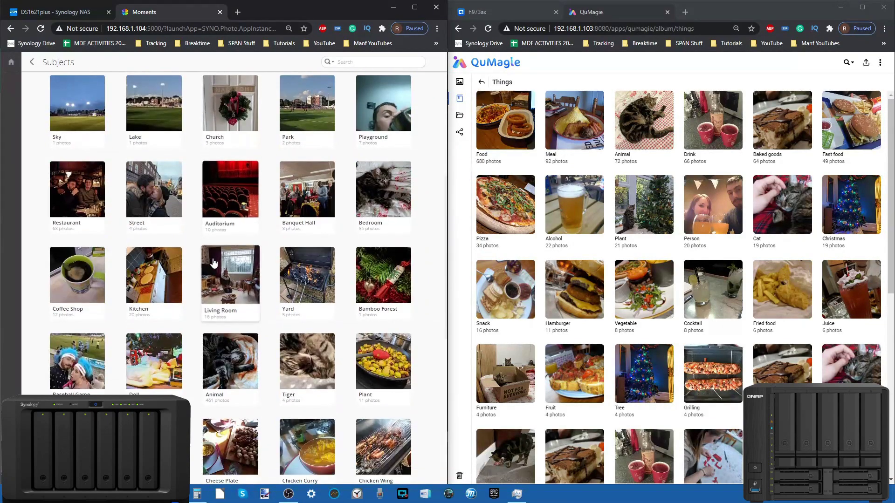
scroll(213, 258, down, 2)
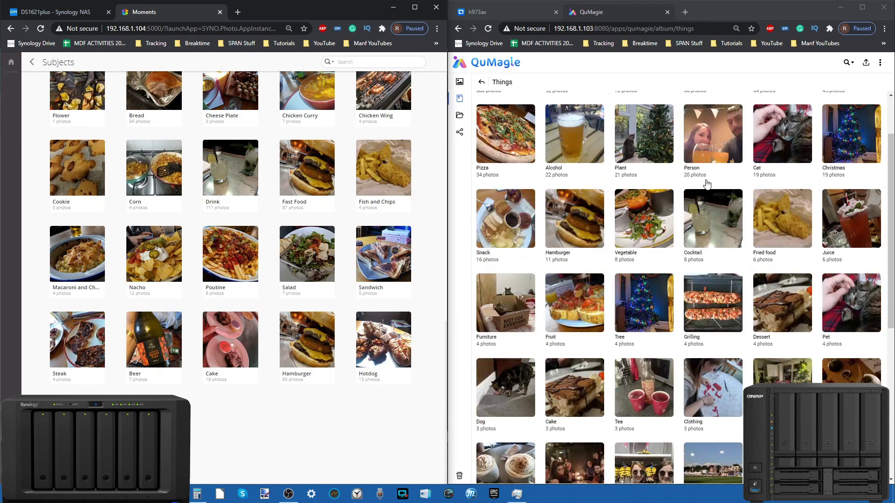
scroll(748, 252, down, 10)
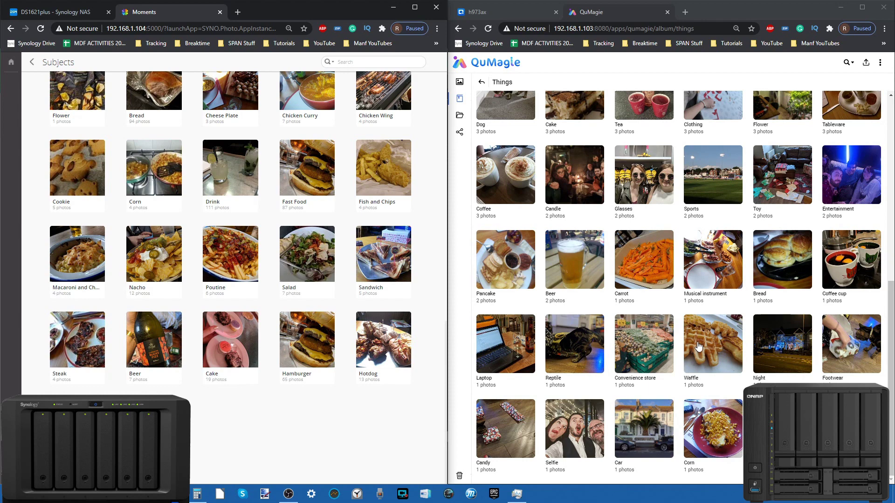
scroll(699, 345, up, 2)
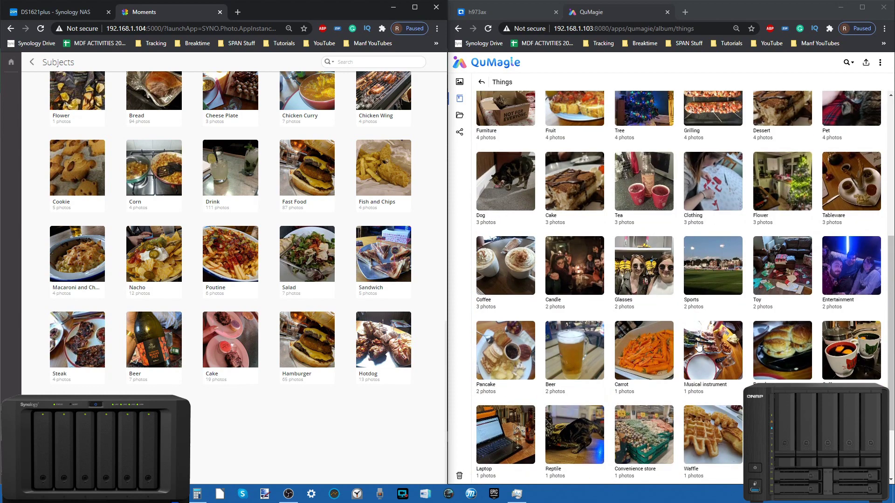
scroll(699, 346, up, 3)
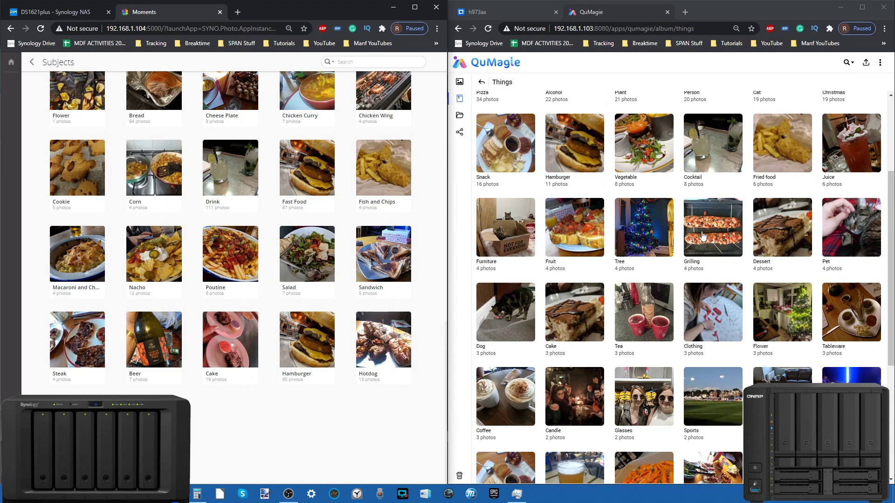
scroll(704, 236, down, 5)
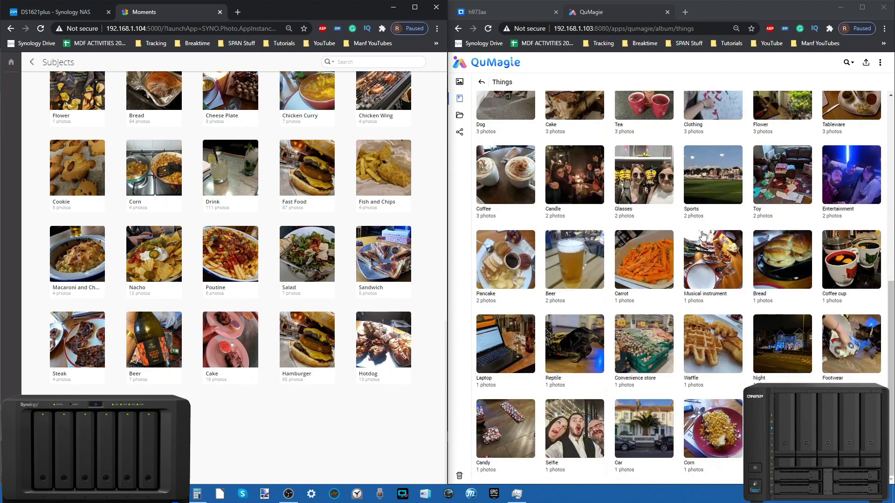
scroll(703, 236, up, 8)
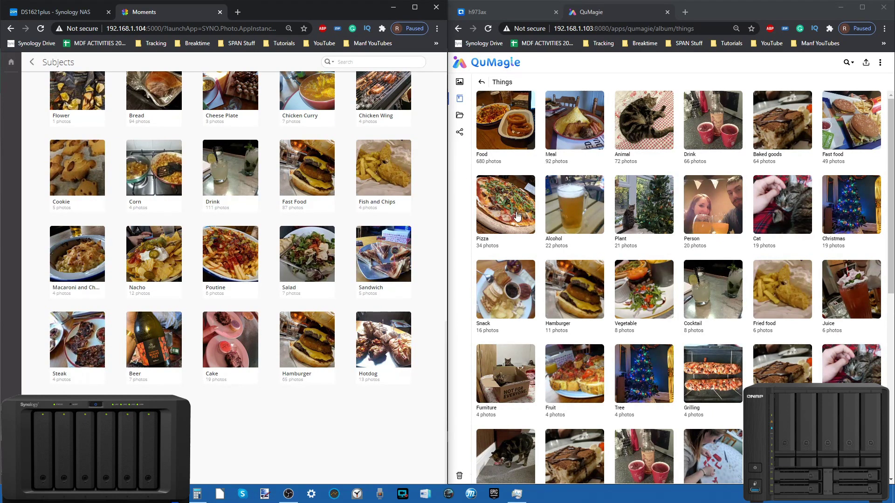
click(868, 101)
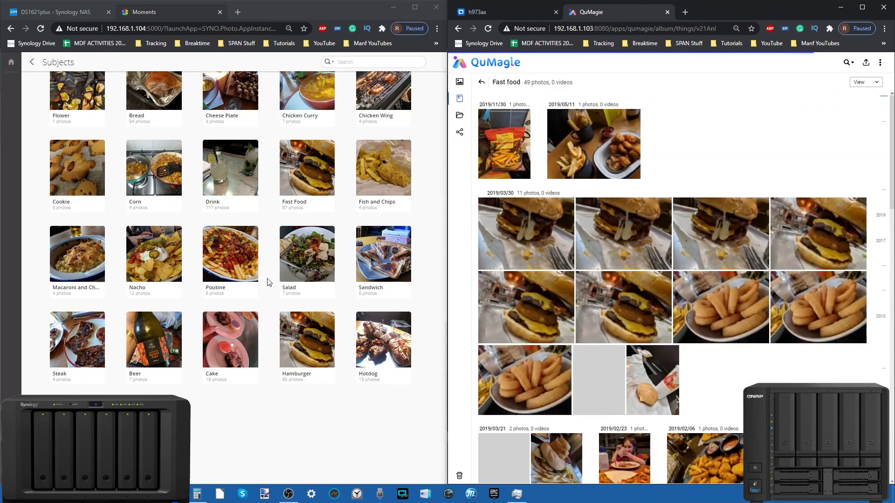
scroll(268, 282, down, 5)
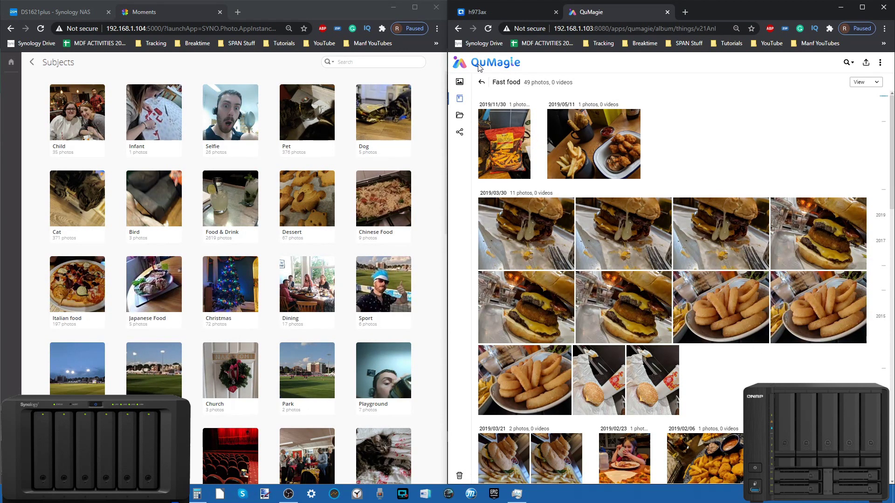
click(481, 82)
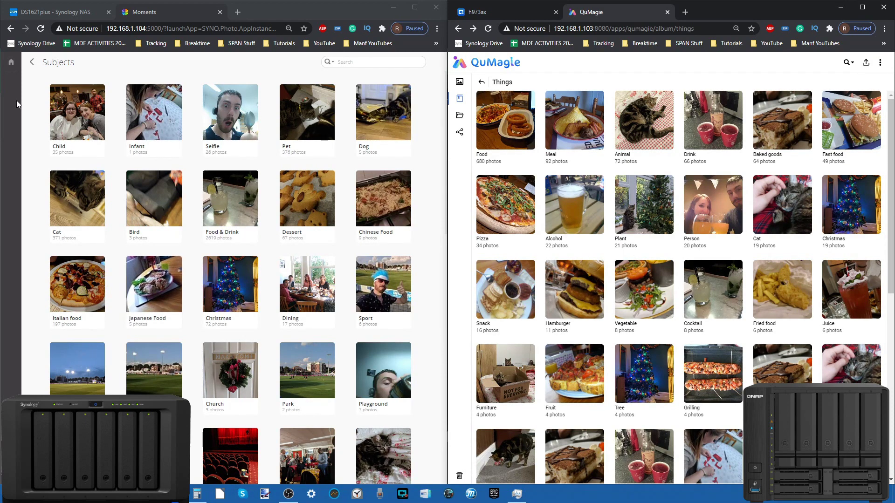
Step: Open the Places album in both Moments and QuMagie, switching QuMagie to its map view
click(32, 70)
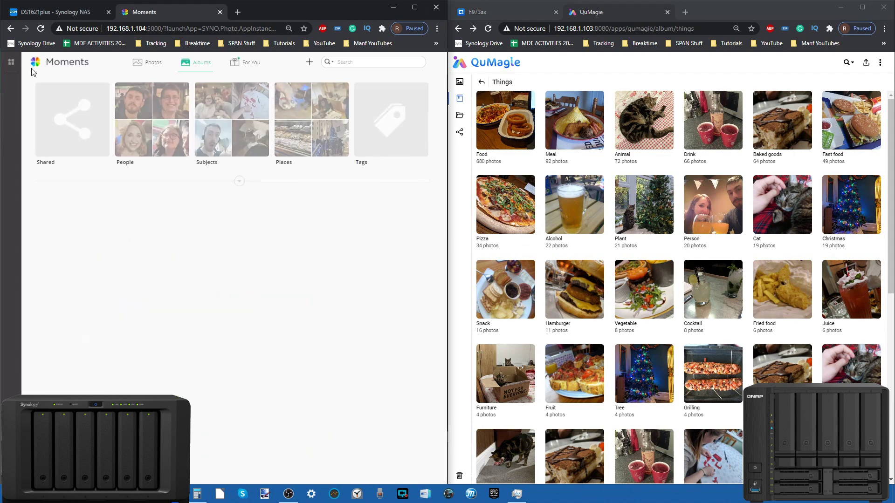
click(320, 123)
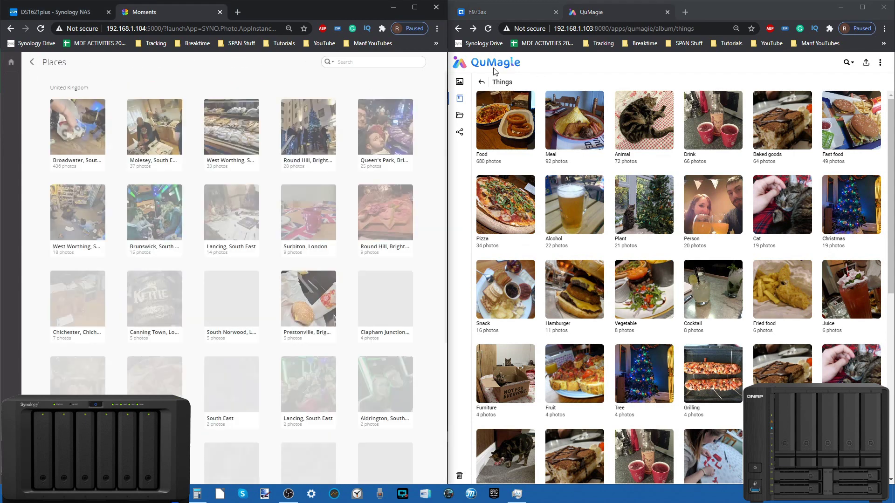
click(549, 64)
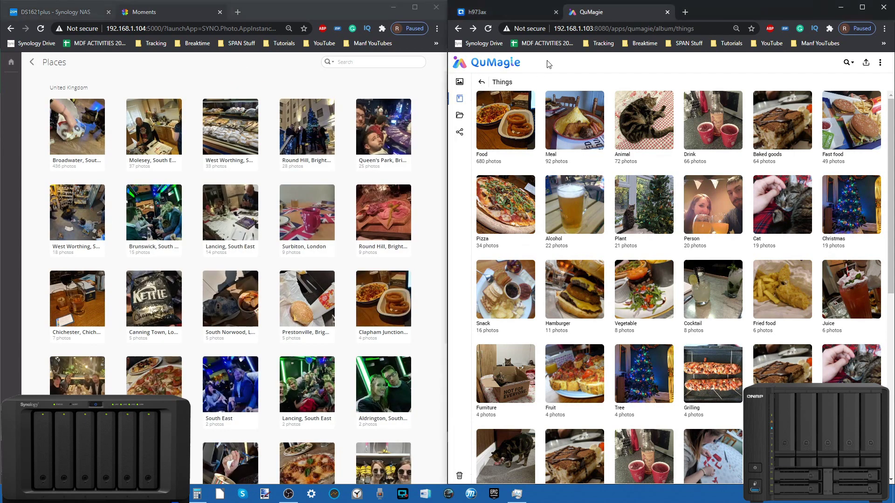
click(482, 82)
click(737, 118)
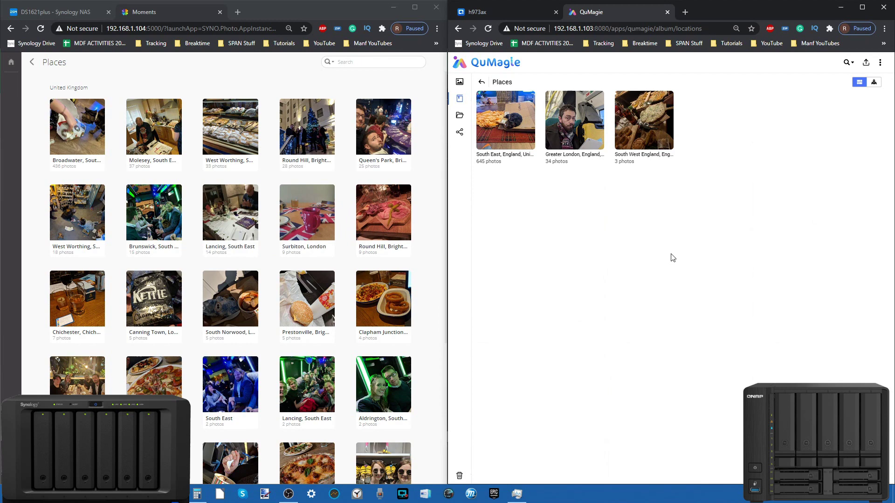
click(874, 82)
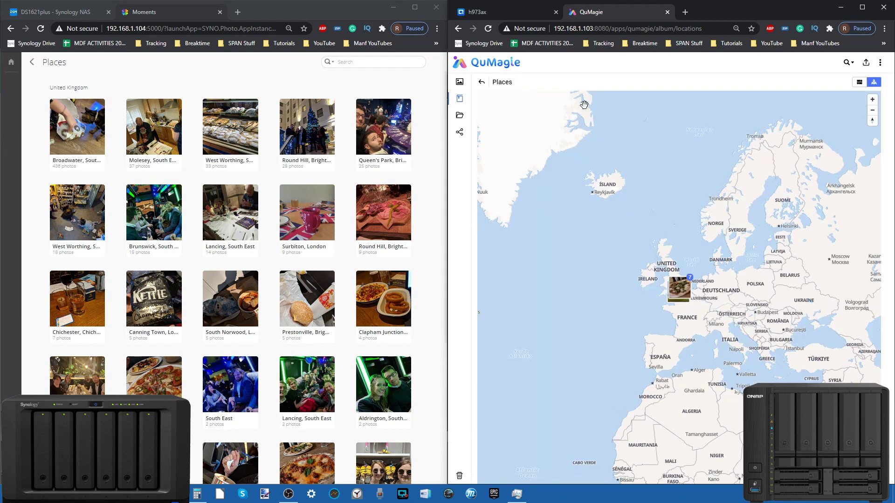
Step: Scroll through Moments' United Kingdom places, then return both apps to their album overviews
scroll(194, 225, down, 5)
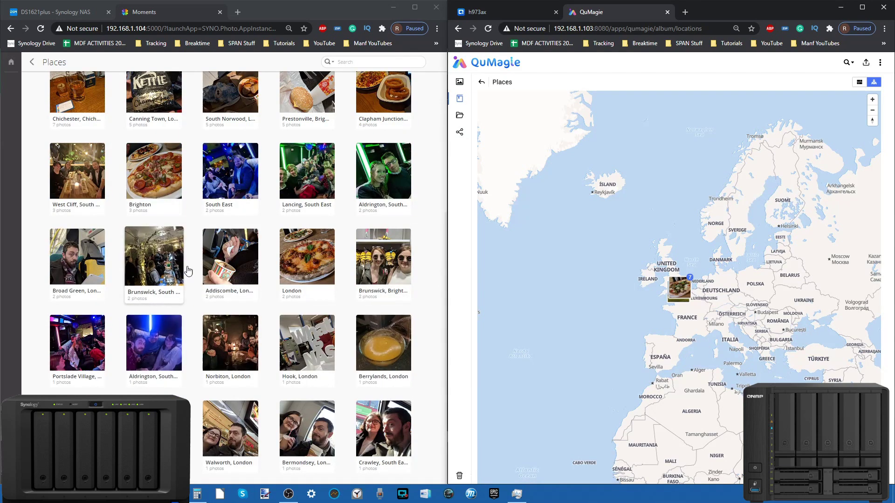
scroll(210, 271, up, 5)
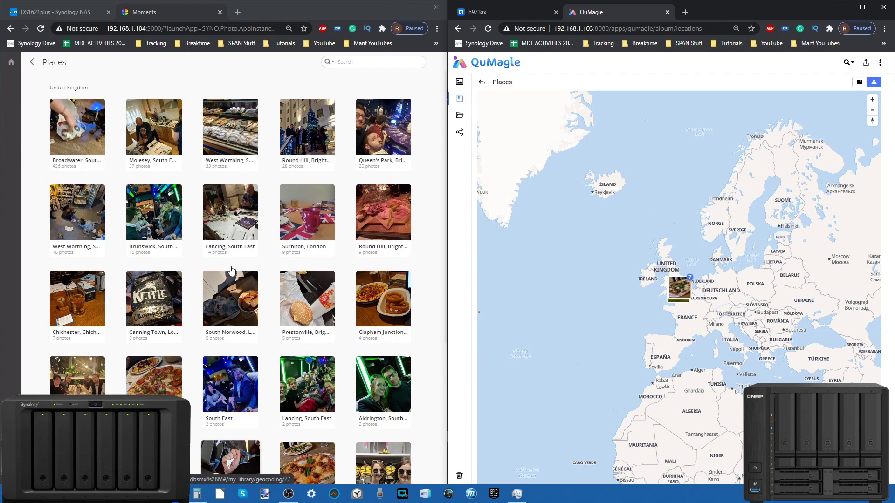
scroll(231, 270, down, 4)
scroll(74, 186, up, 4)
click(31, 62)
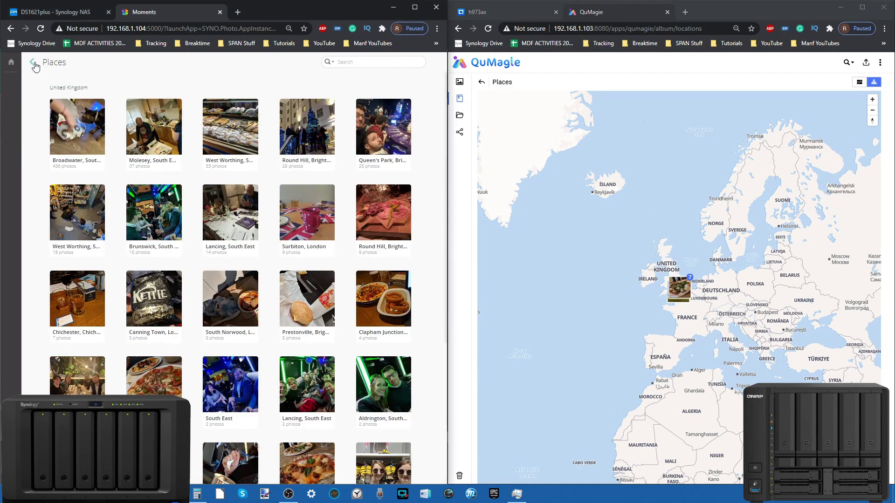
click(482, 82)
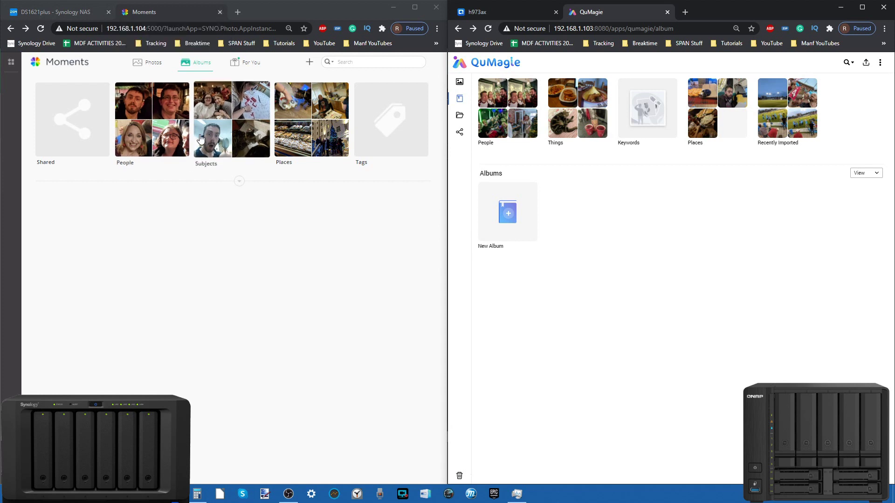
click(239, 181)
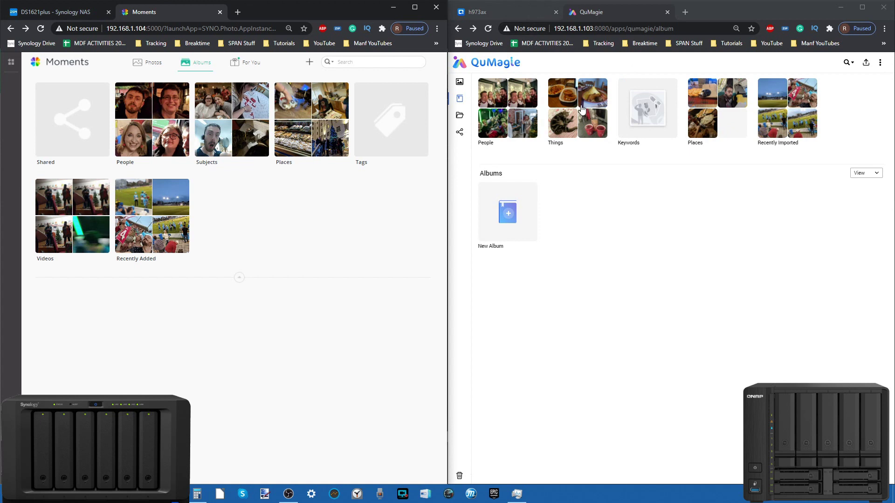
Step: Switch to the QuTS hero h973ax desktop, then back to the Synology DSM desktop
click(512, 15)
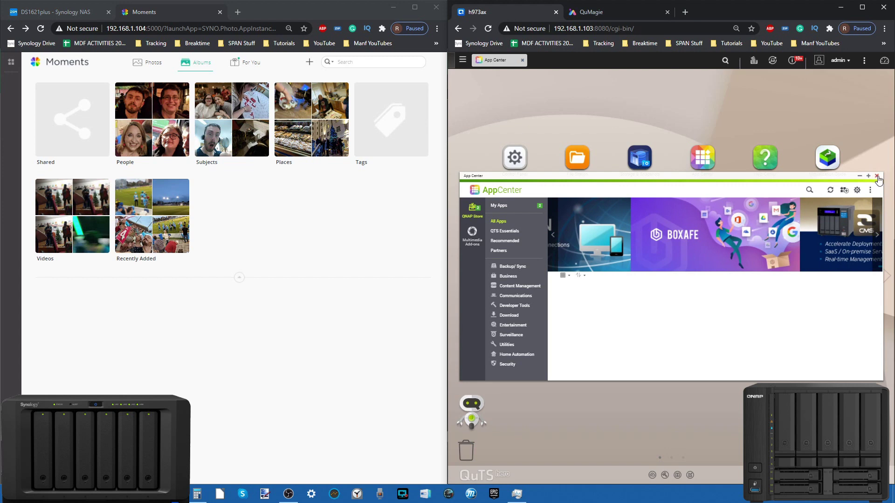
click(61, 12)
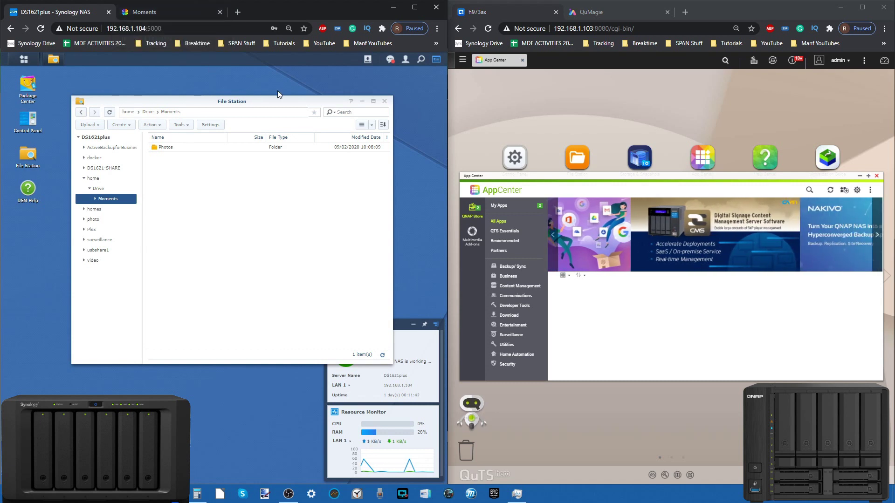
Step: Return to Moments and scroll through its Photos timeline
click(140, 12)
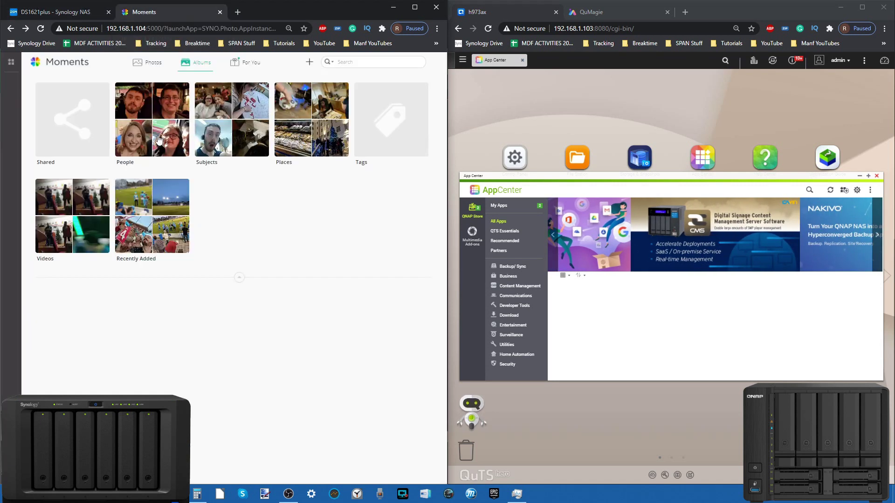
click(147, 64)
scroll(195, 215, down, 15)
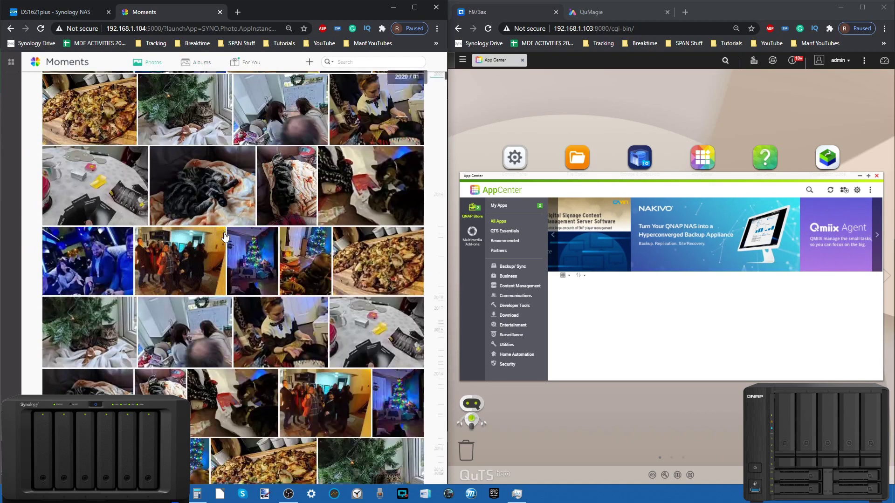
scroll(225, 237, down, 5)
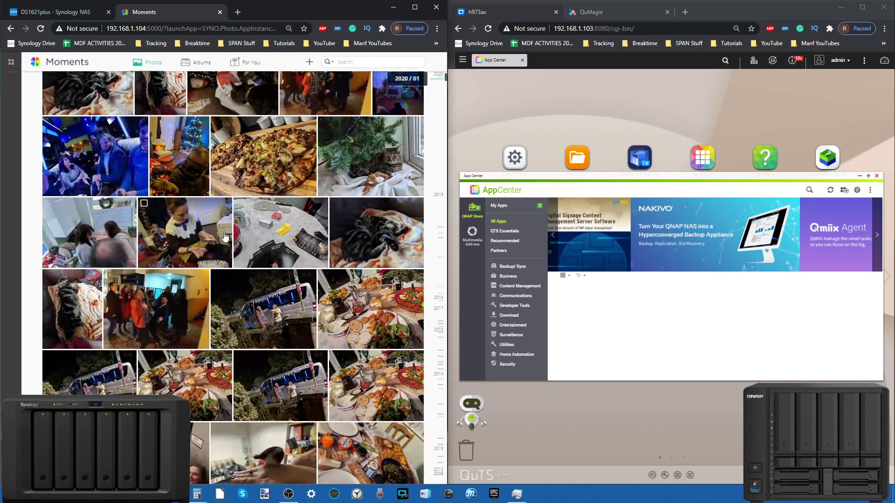
scroll(225, 237, down, 6)
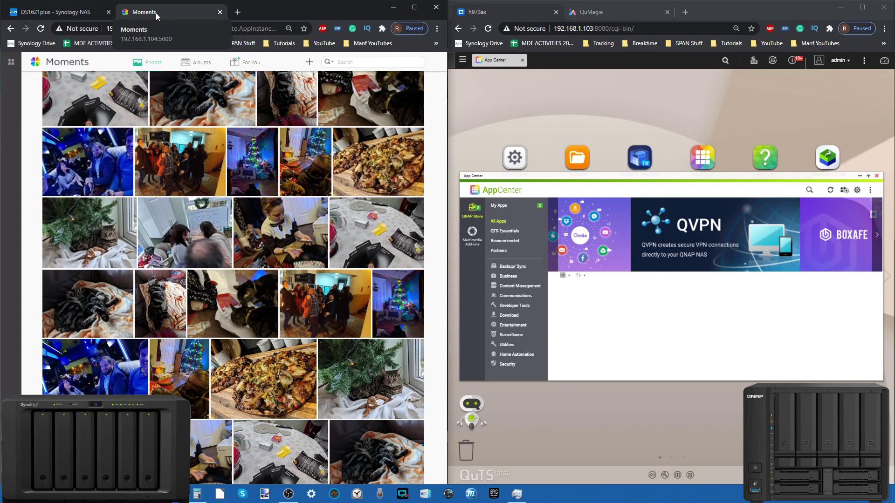
scroll(181, 207, up, 5)
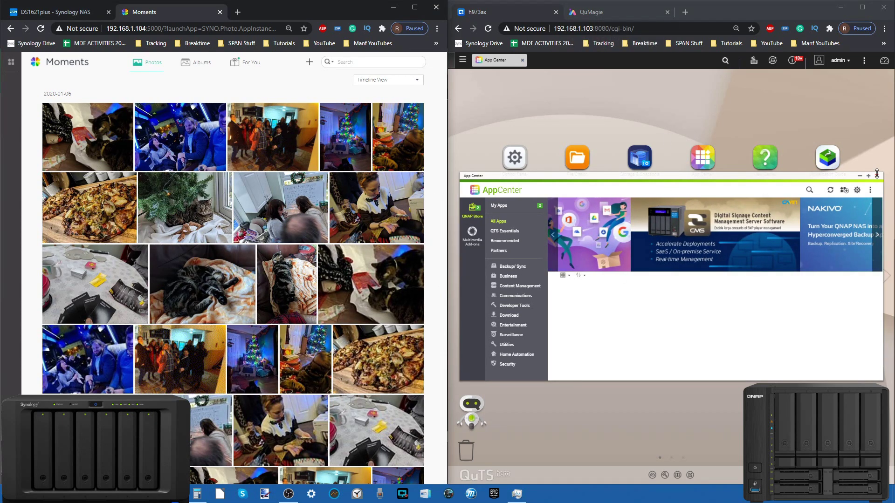
Step: Close QNAP's App Center to reveal the QuTS hero desktop apps, and close the Moments tab
click(605, 10)
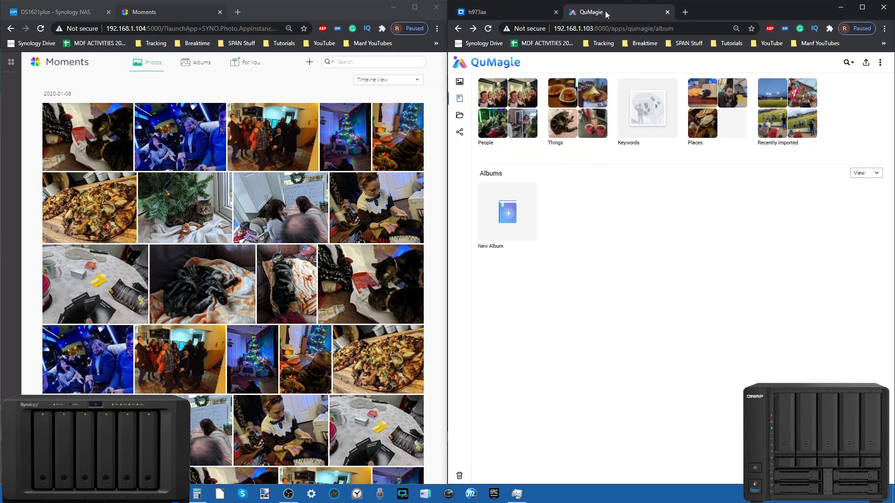
click(533, 10)
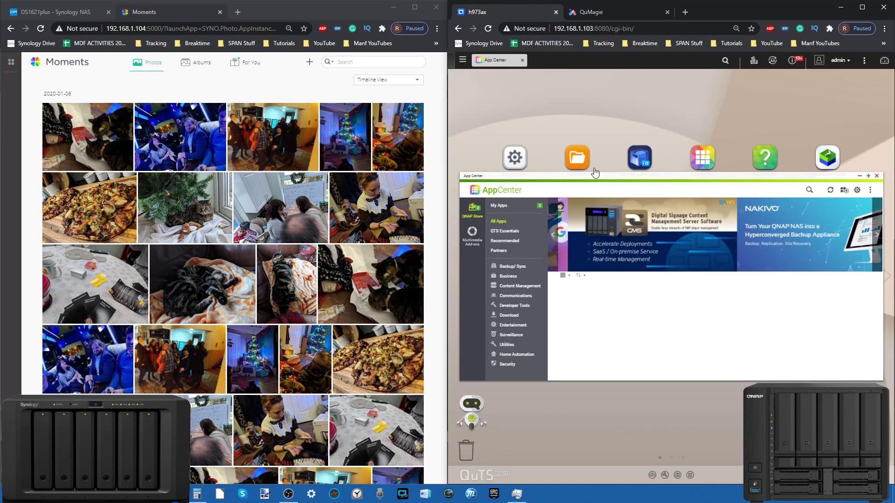
click(877, 176)
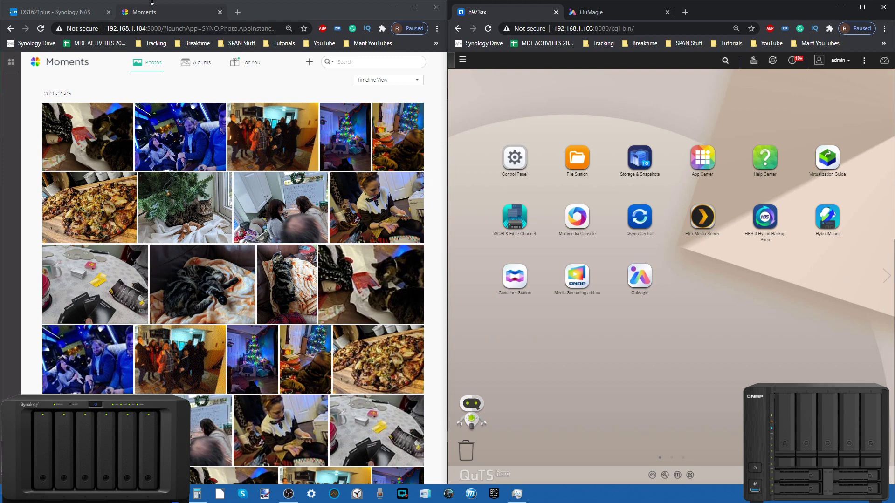
click(220, 12)
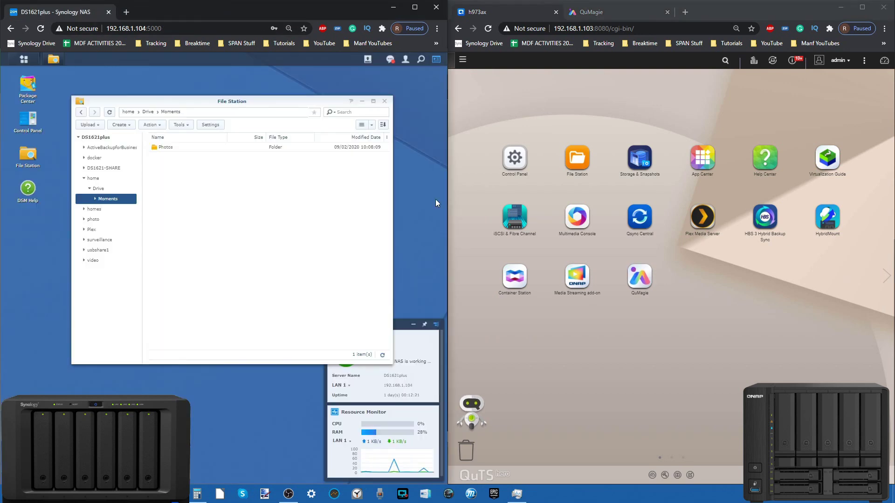
Step: Close File Station, open both main menus, and launch QuTS hero's iSCSI & Fibre Channel, dismissing its help message
click(384, 102)
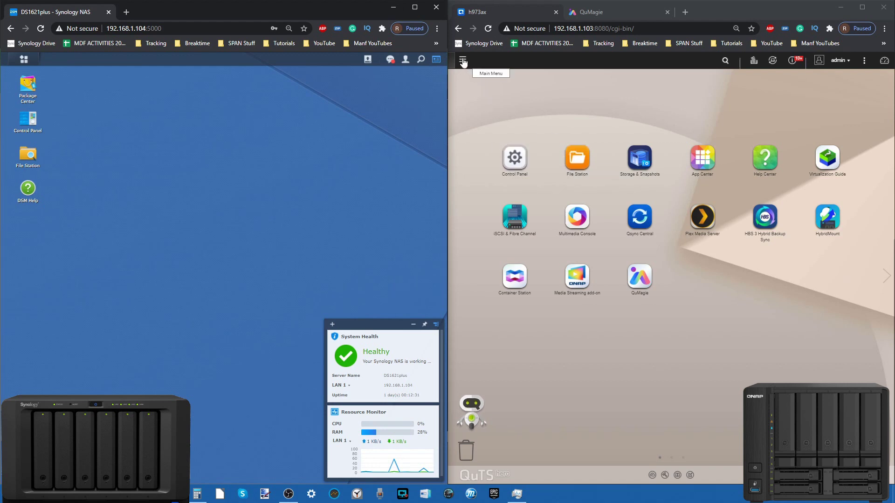
click(463, 59)
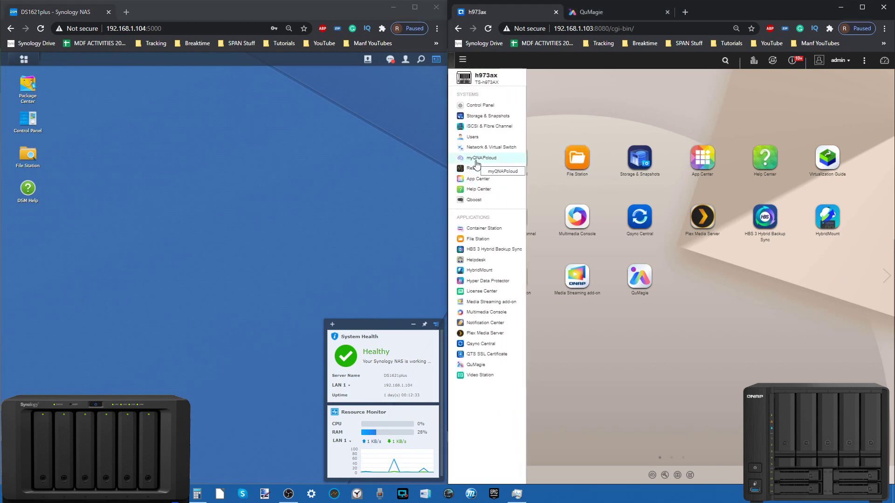
click(24, 60)
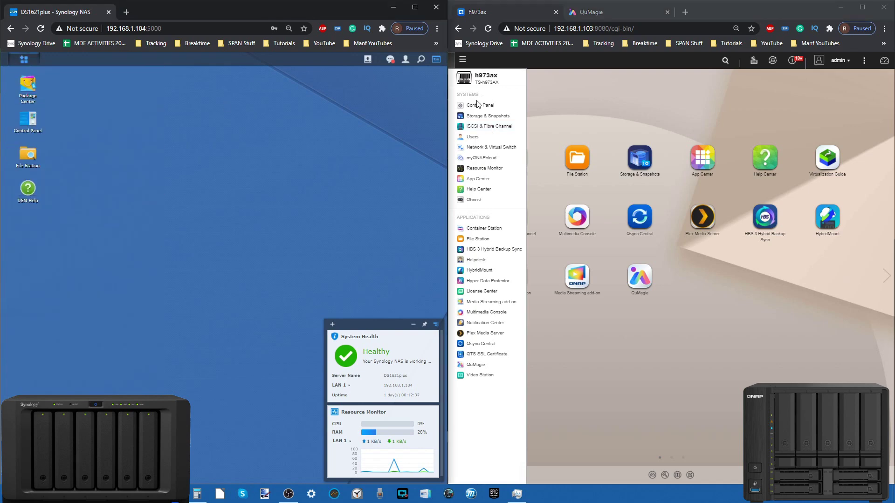
click(477, 126)
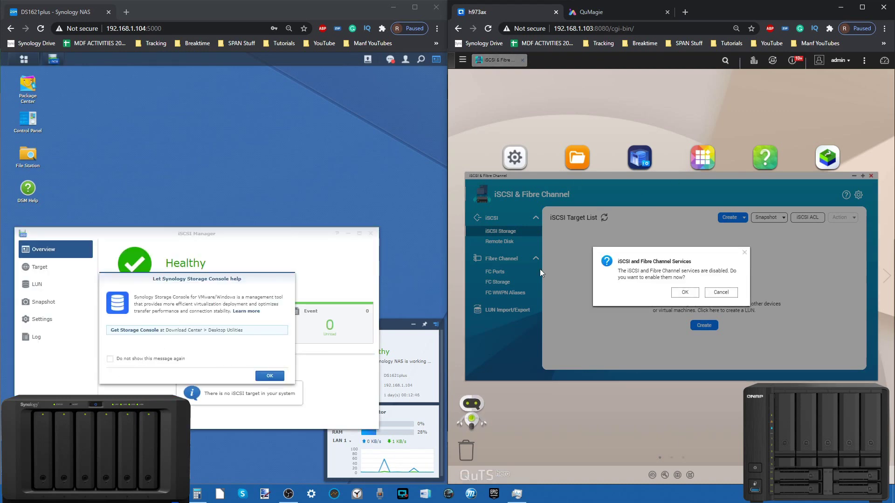
click(279, 377)
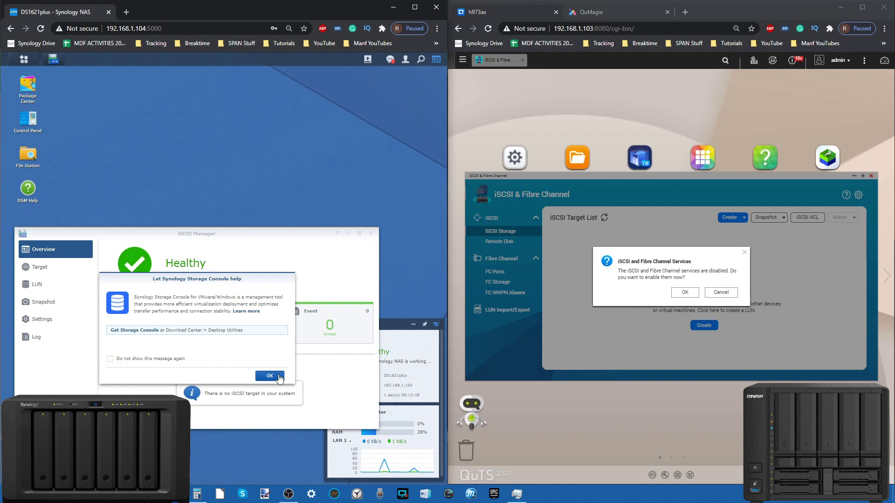